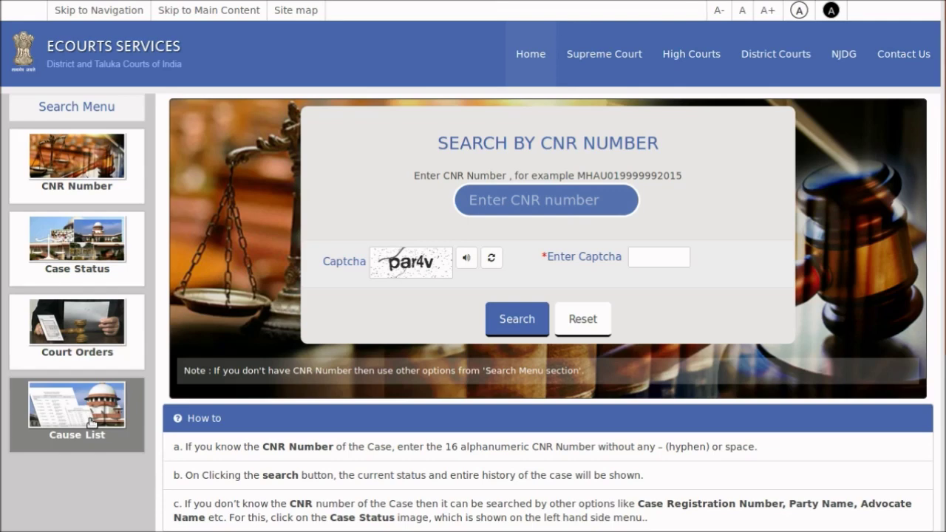
Start a cause list search for Karnataka, District Court Complex-Dharwad, court 281
left_click(90, 422)
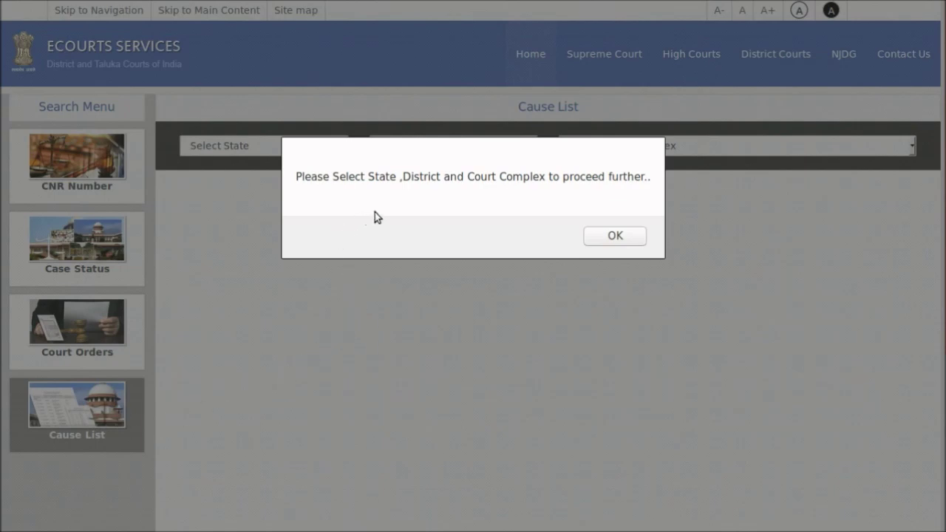
left_click(616, 236)
left_click(311, 146)
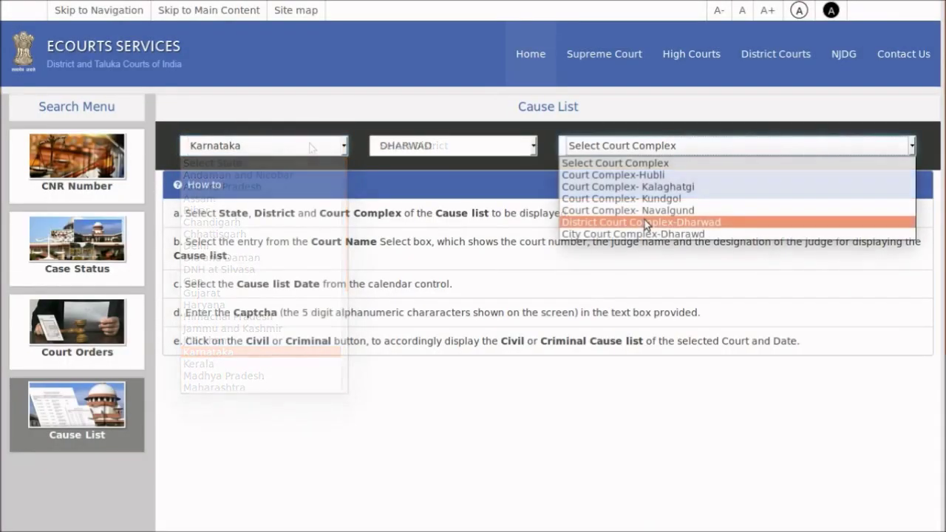
left_click(645, 220)
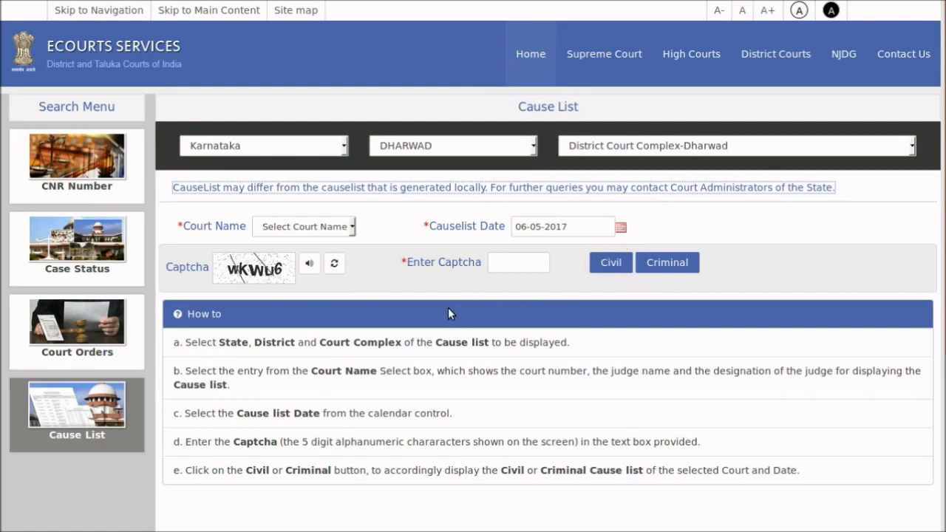
left_click(341, 234)
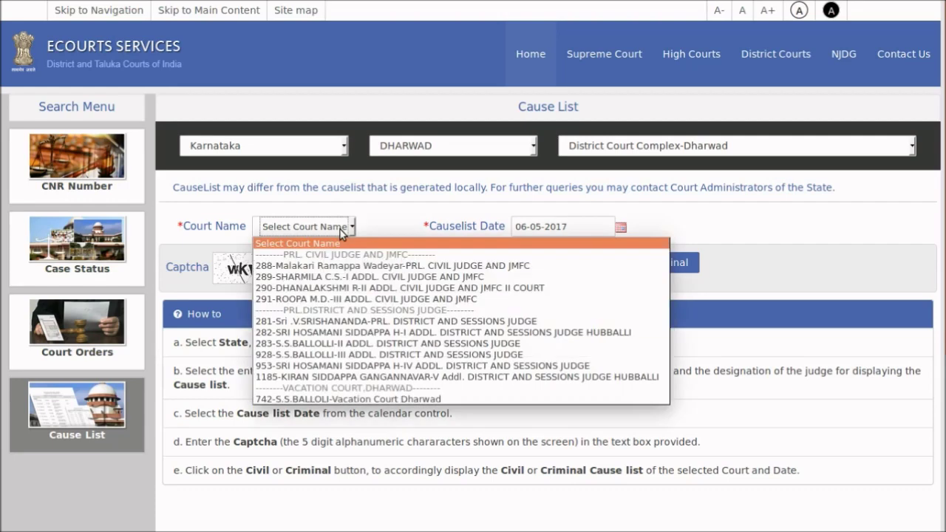
left_click(354, 322)
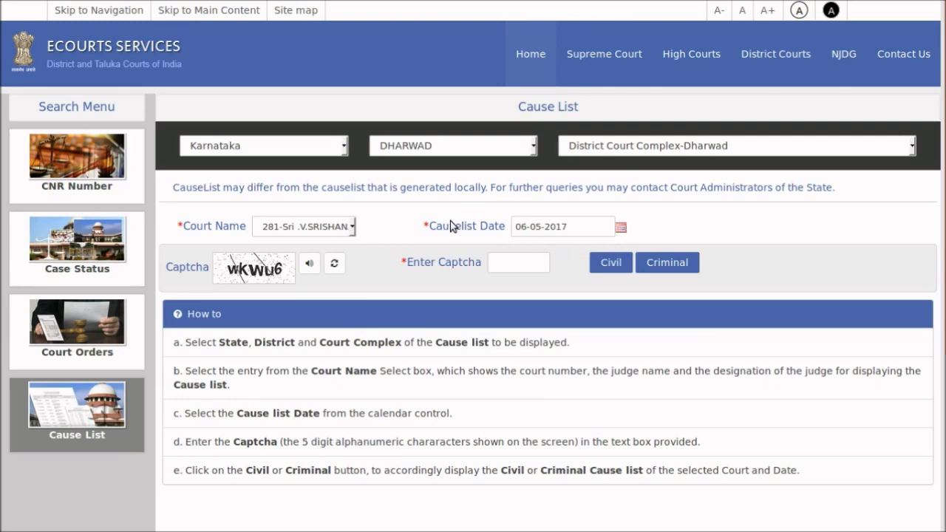
Keep the cause list date at 06-05-2017 and enter the captcha
left_click(620, 230)
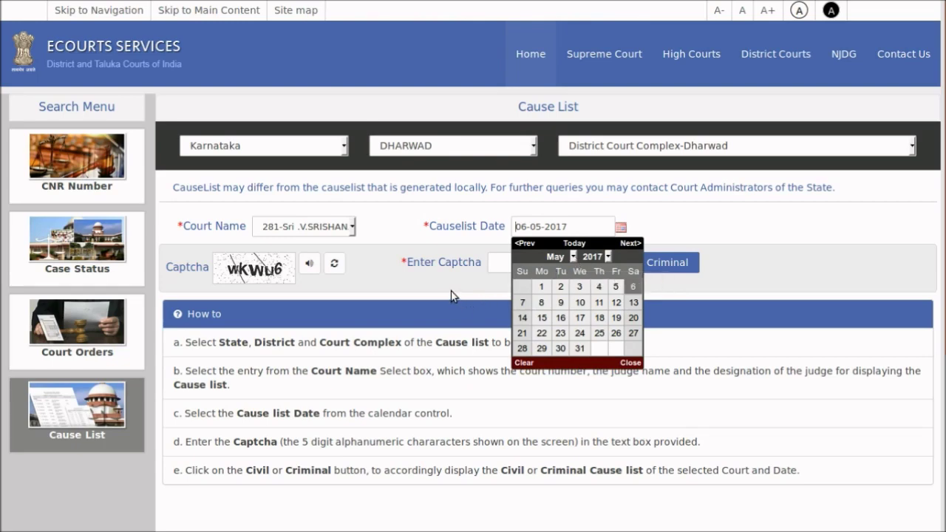
left_click(491, 271)
left_click(491, 271)
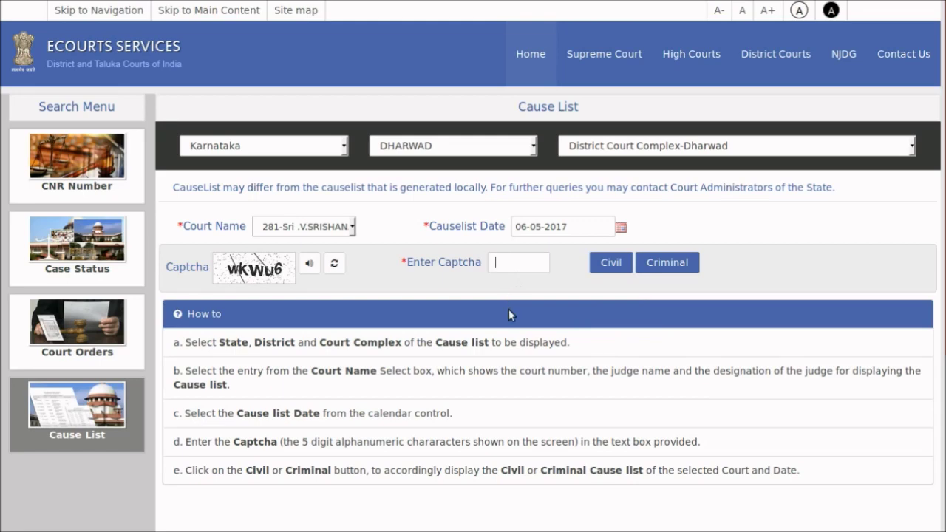
type("wkwu6")
Show the criminal cause list for 06-05-2017 and scroll through it
left_click(666, 264)
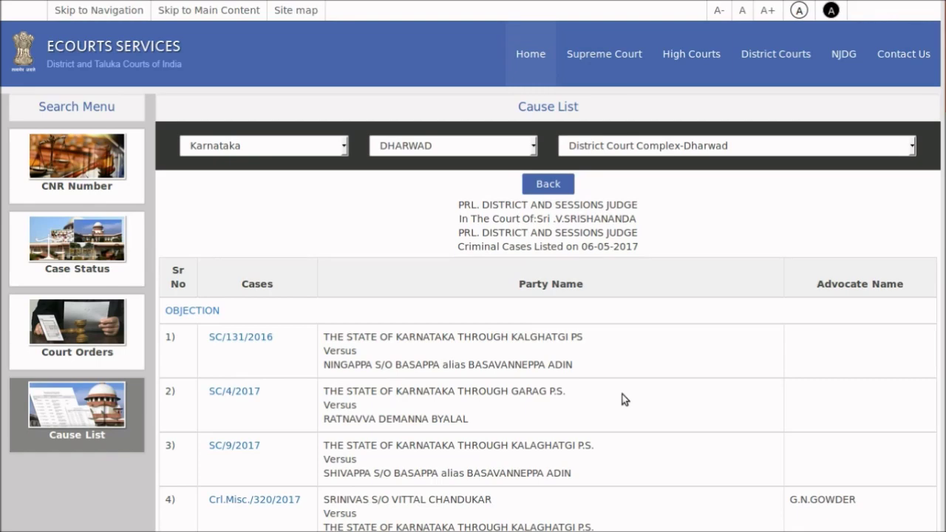
scroll(623, 394, "down", 5)
scroll(623, 398, "down", 3)
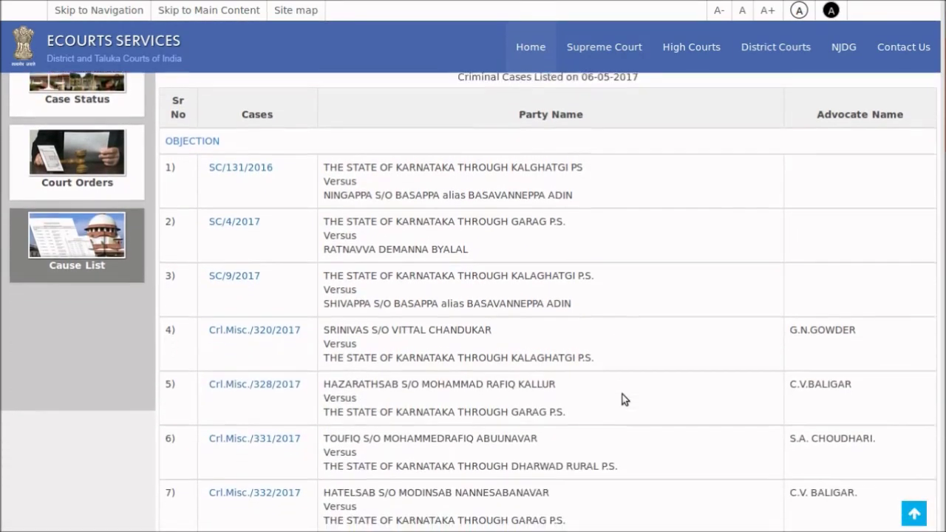
scroll(622, 399, "down", 5)
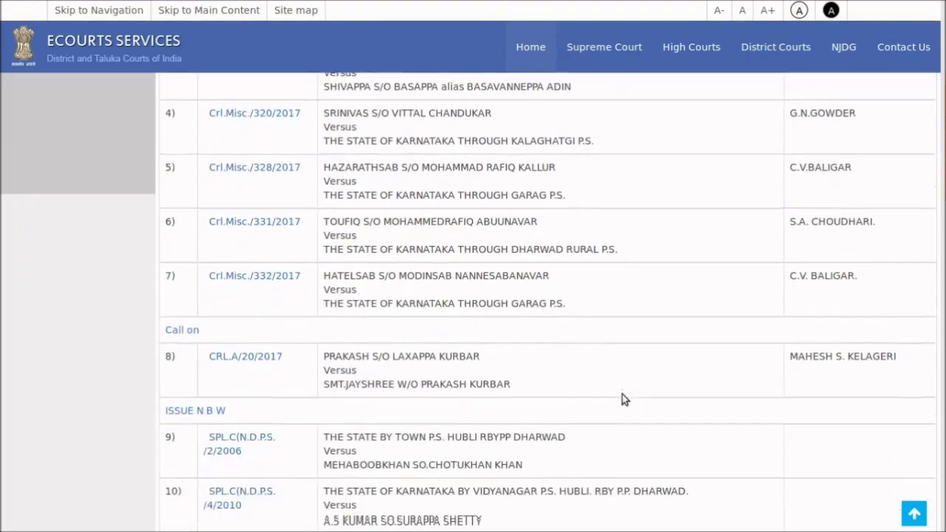
scroll(623, 400, "down", 7)
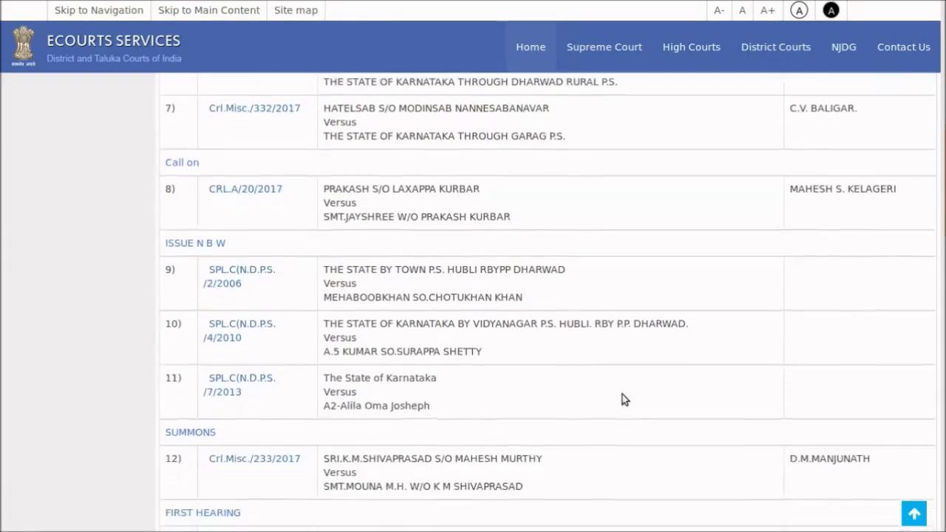
scroll(622, 399, "down", 2)
scroll(623, 399, "up", 14)
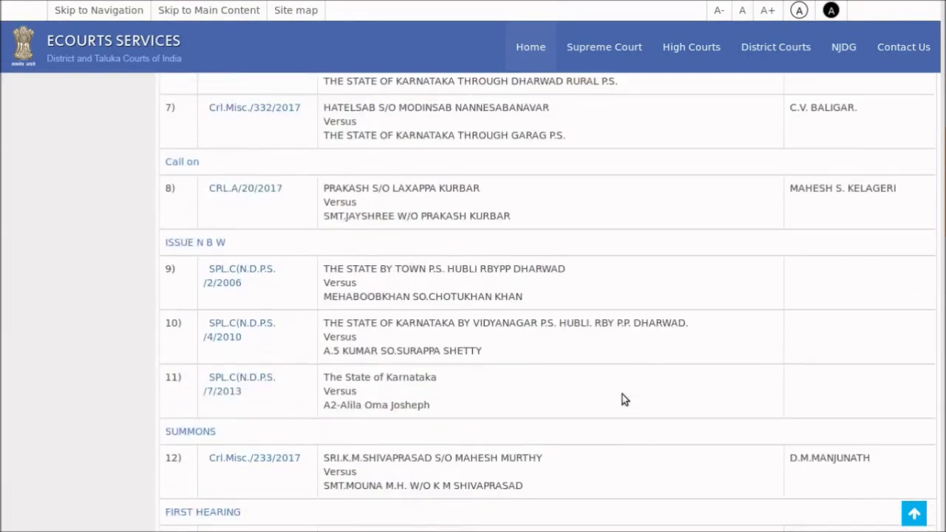
scroll(622, 394, "up", 5)
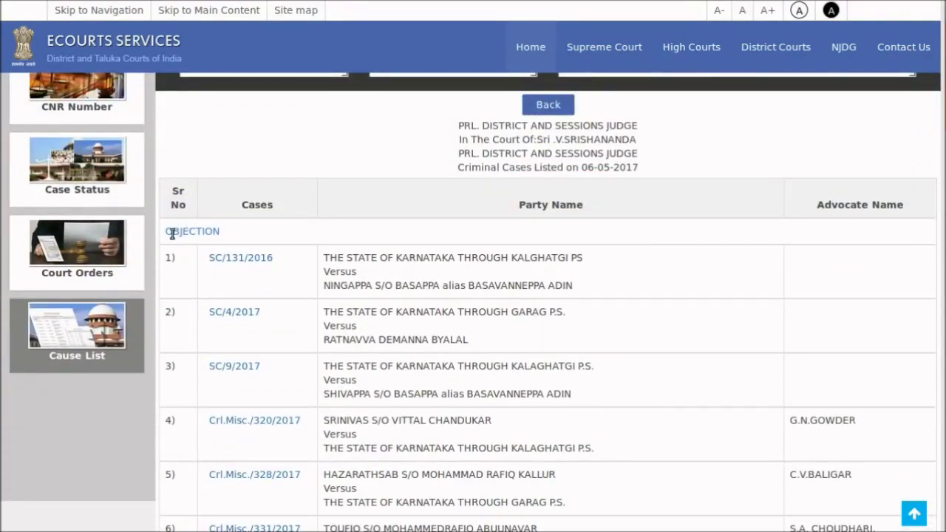
Highlight the OBJECTION, Call on and ISSUE N B W stage headings
left_click_drag(163, 233, 226, 238)
scroll(251, 364, "down", 1)
scroll(253, 364, "down", 5)
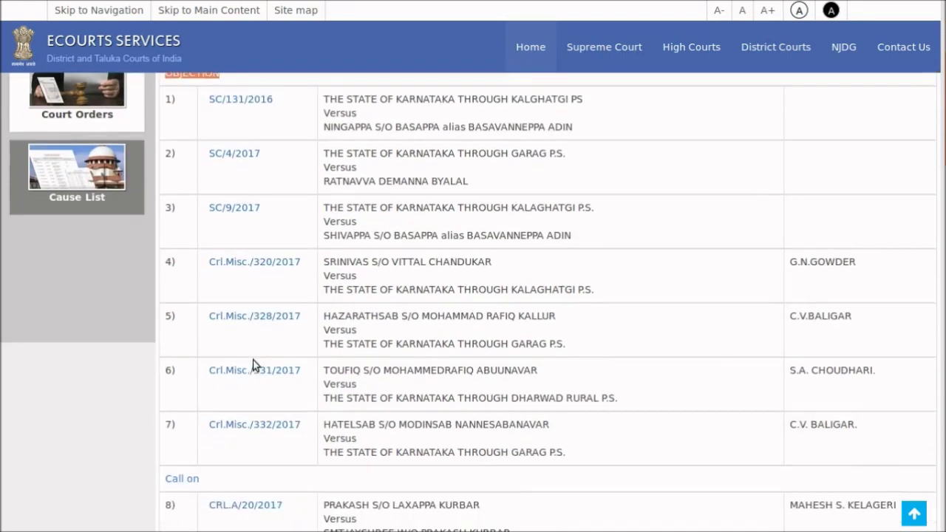
left_click_drag(168, 323, 208, 328)
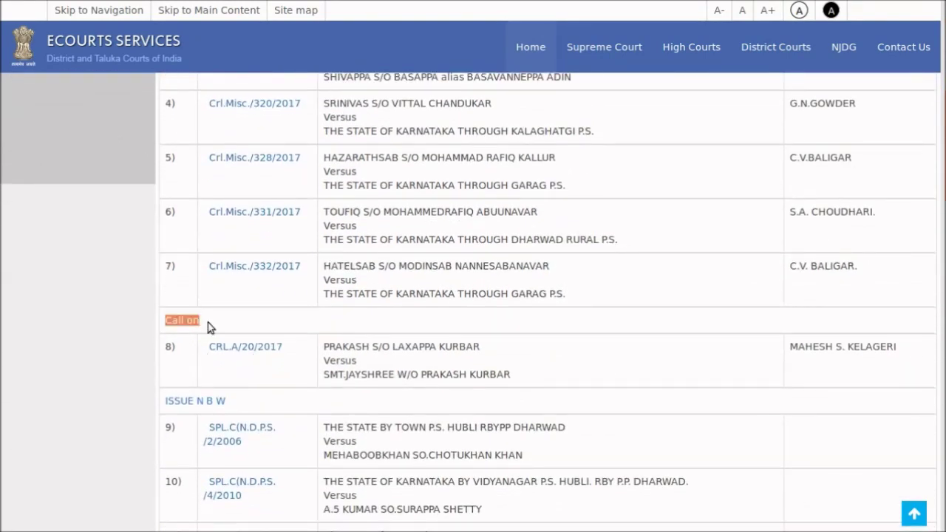
left_click_drag(165, 402, 232, 396)
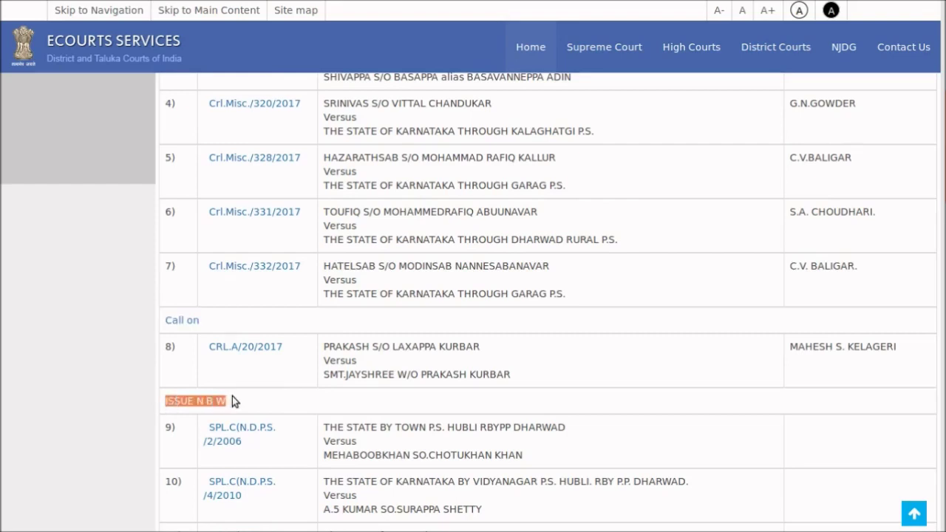
Highlight the SUMMONS and FIRST HEARING stage headings further down the list
scroll(252, 423, "down", 3)
scroll(221, 399, "down", 2)
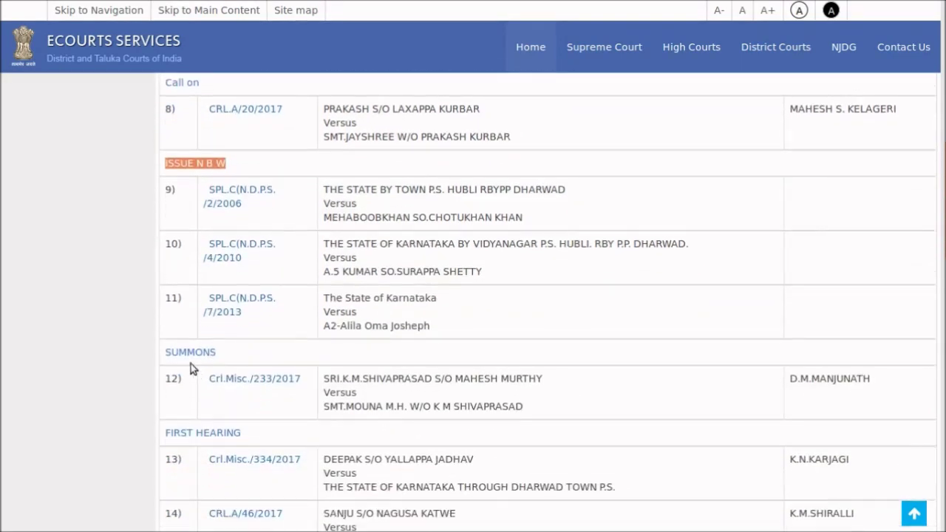
left_click(167, 353)
left_click_drag(167, 354, 223, 358)
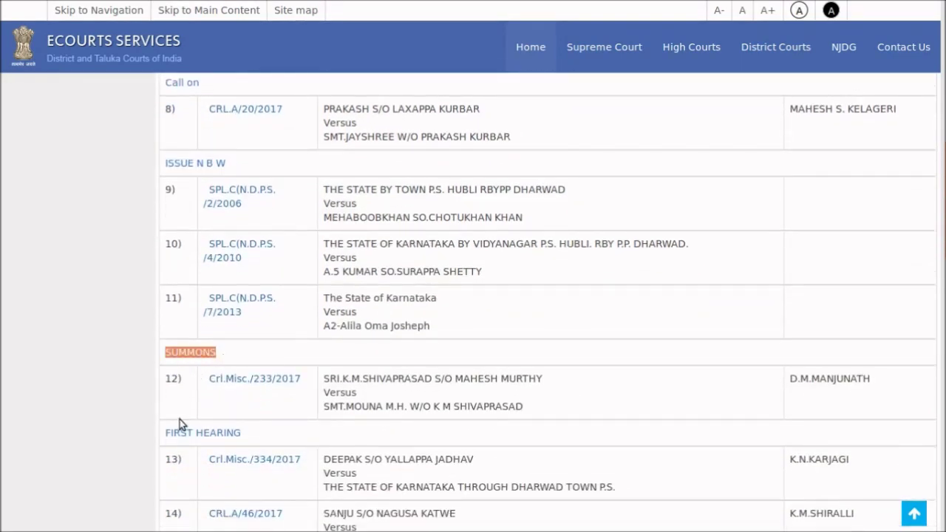
left_click_drag(167, 433, 245, 432)
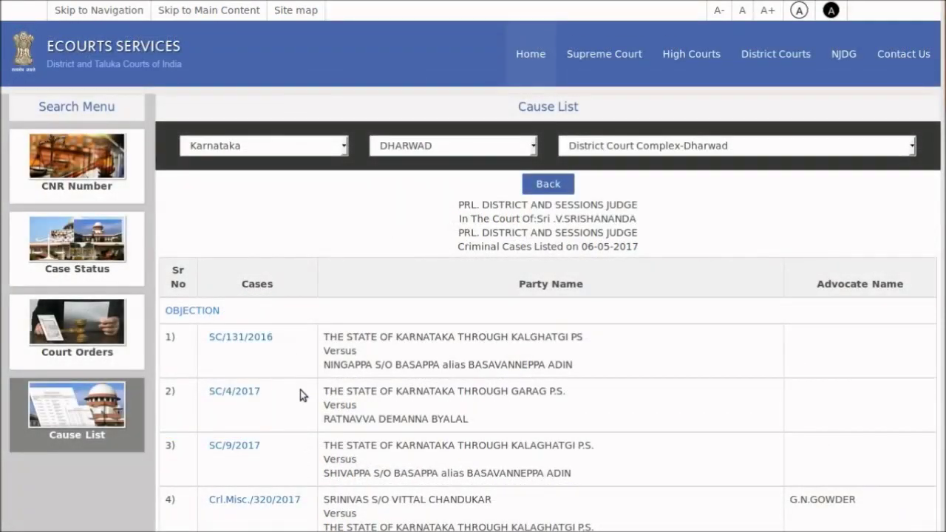
scroll(301, 396, "down", 6)
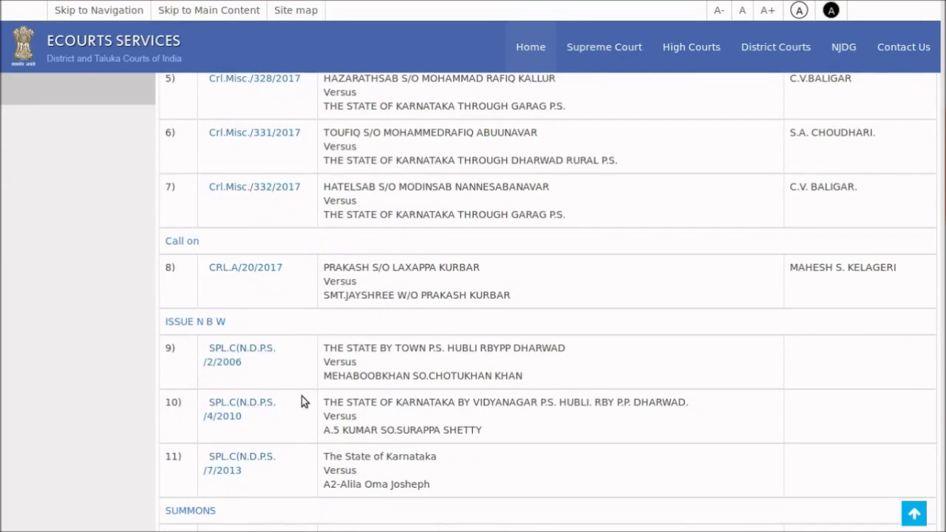
scroll(302, 402, "up", 6)
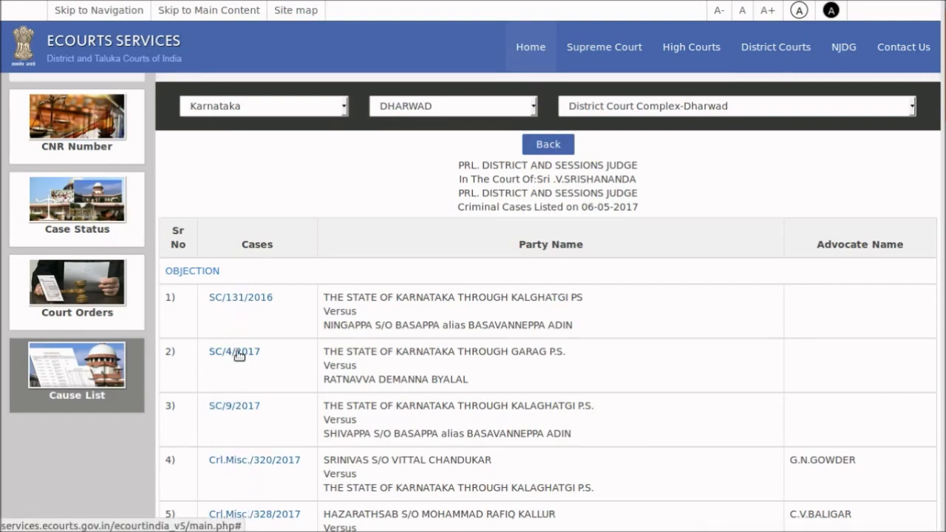
Open the details of case SC/131/2016 from the cause list
left_click(240, 298)
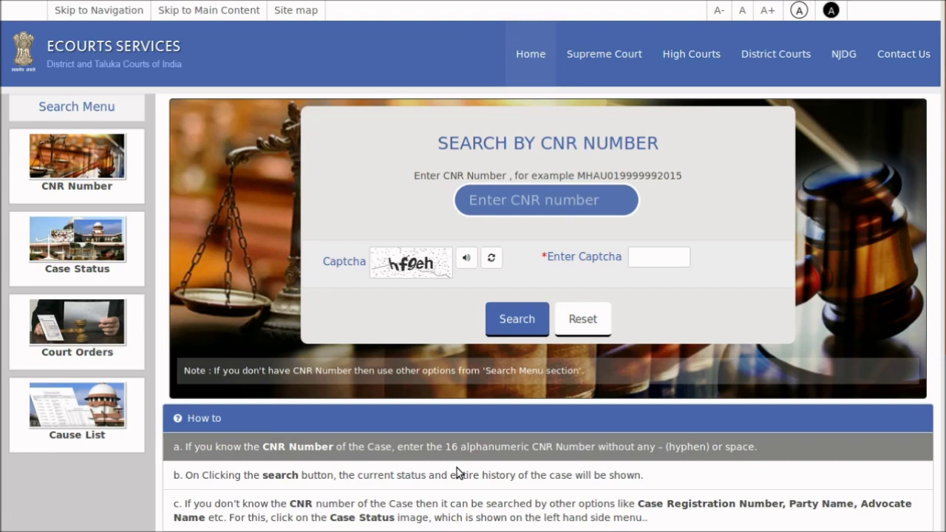
Start a court orders search for Maharashtra, Small Causes Court, L.T. Road complex
left_click(105, 339)
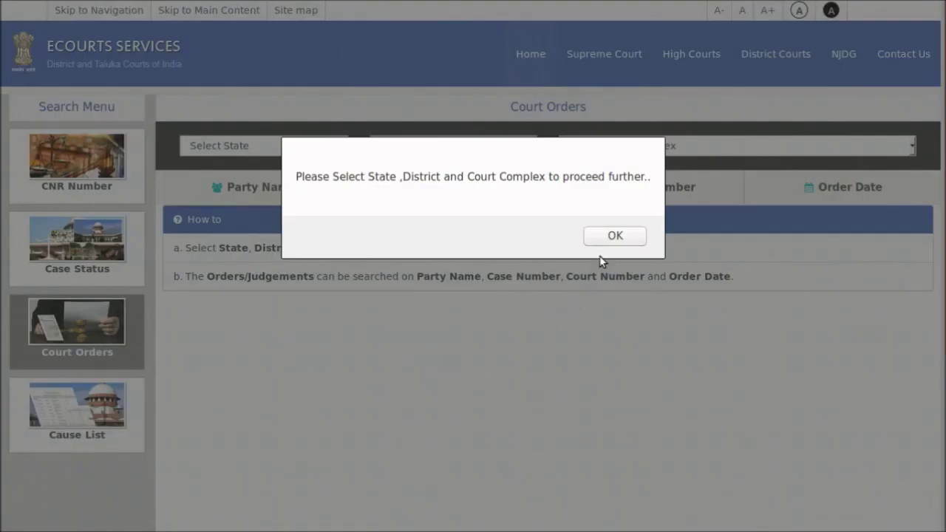
left_click(615, 236)
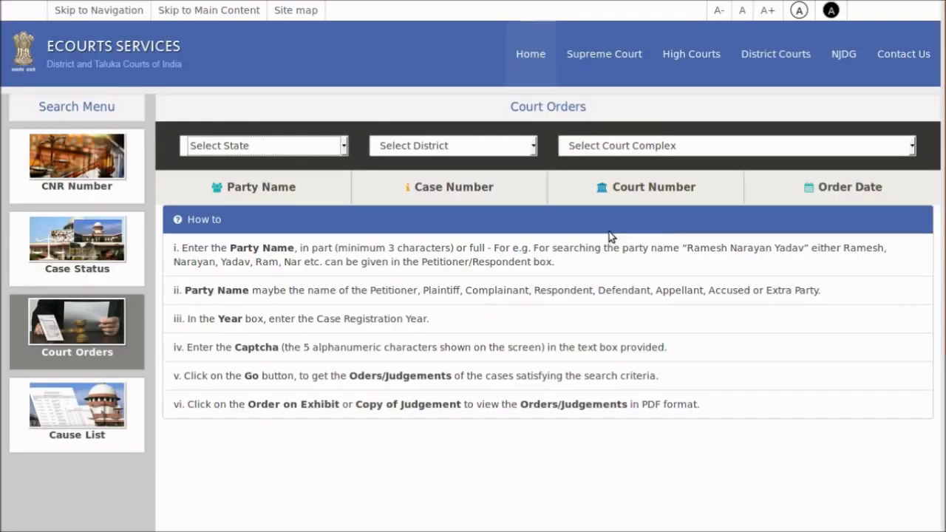
left_click(321, 147)
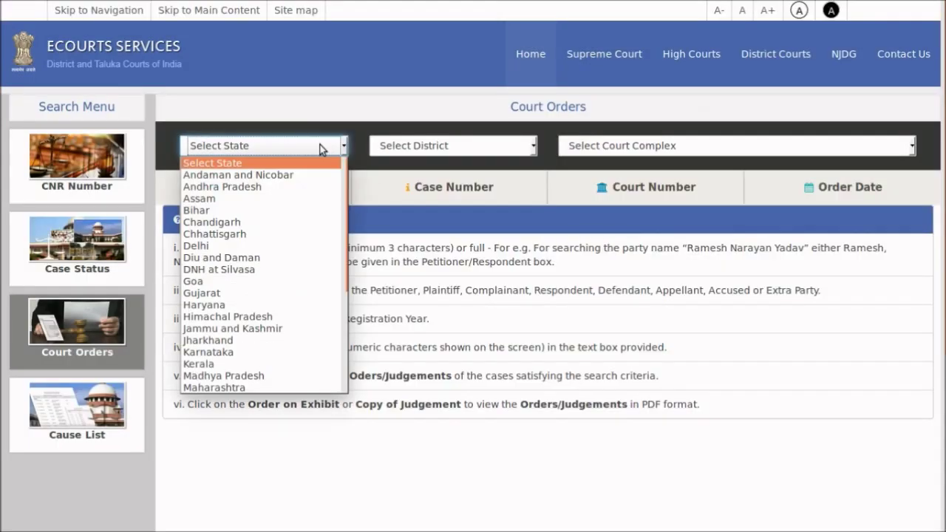
key("m")
key("Down")
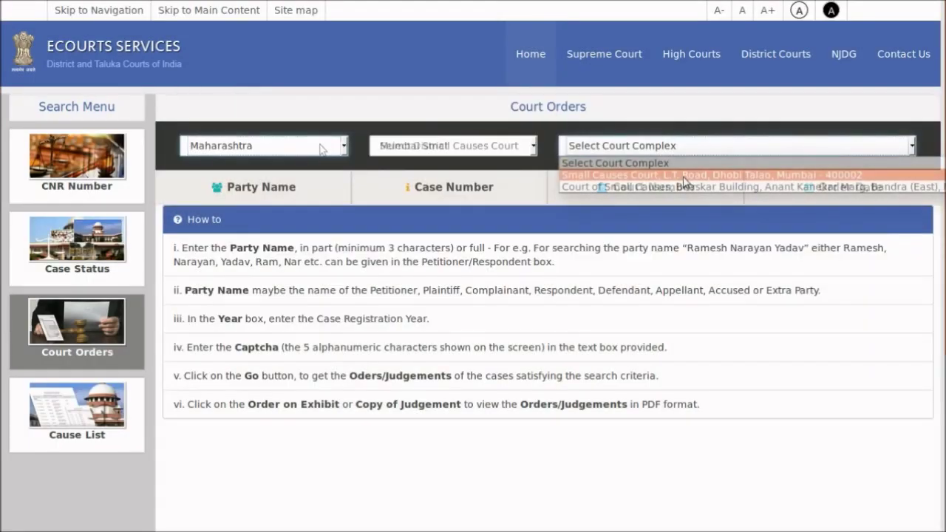
left_click(683, 176)
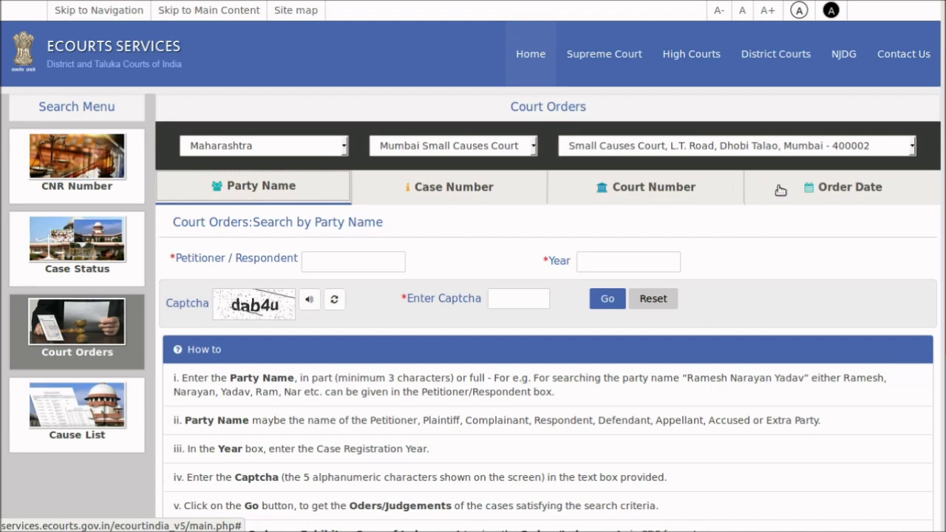
Search orders by court number 1-H.H.J. C.R. NO. 1 (17-02-2014/08-06-2014) with a fresh captcha
left_click(663, 190)
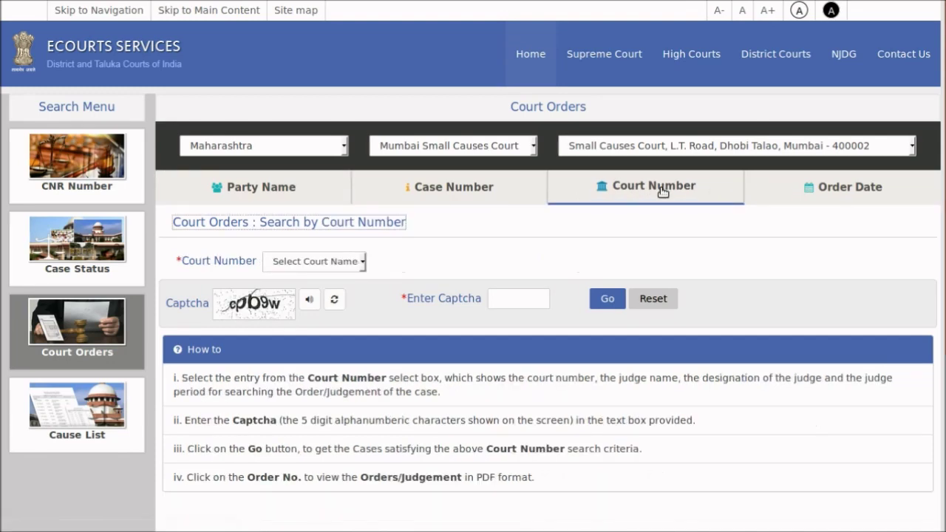
left_click(344, 262)
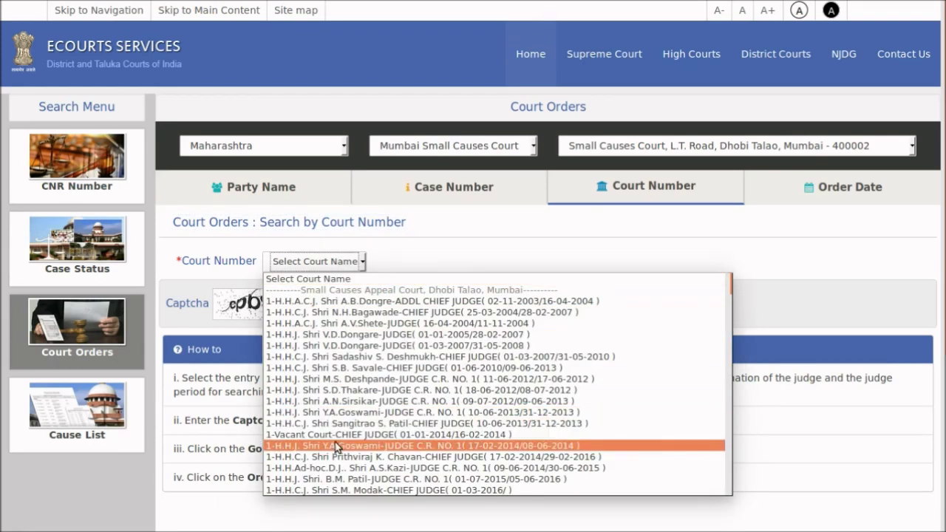
left_click(335, 446)
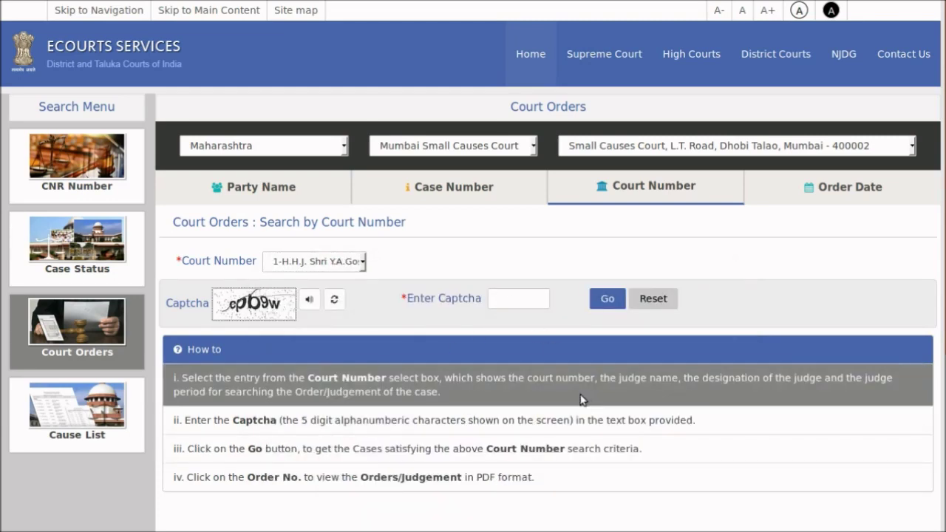
left_click(333, 302)
Run the court number search and scroll through the 227 Small Causes Appeal Court orders
left_click(608, 299)
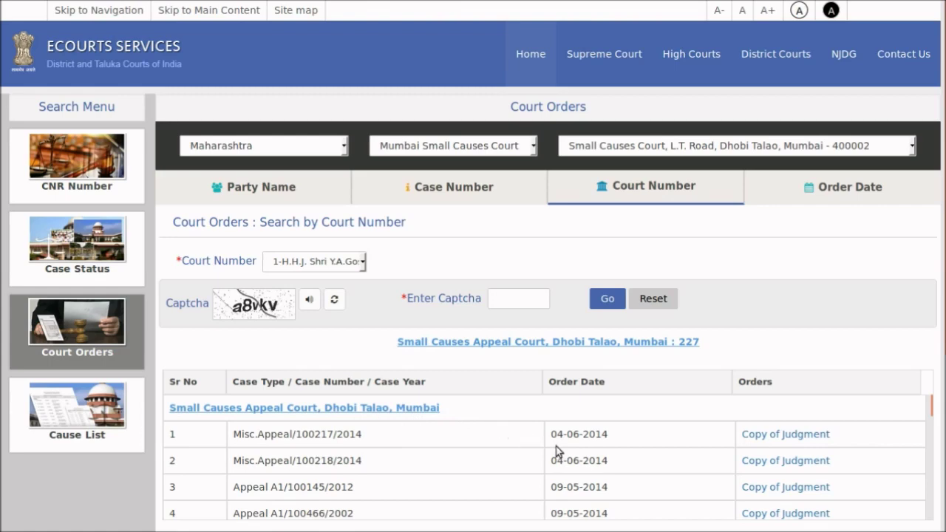
scroll(684, 473, "down", 5)
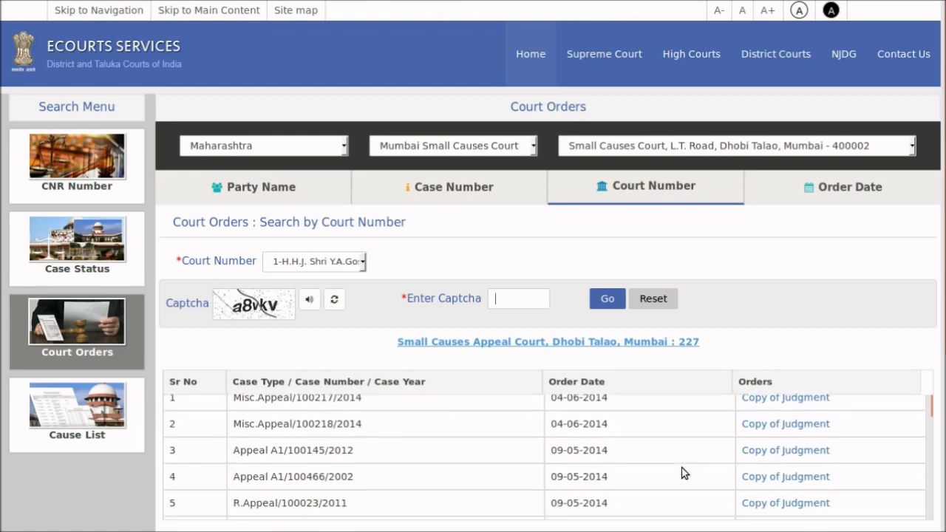
scroll(684, 473, "down", 5)
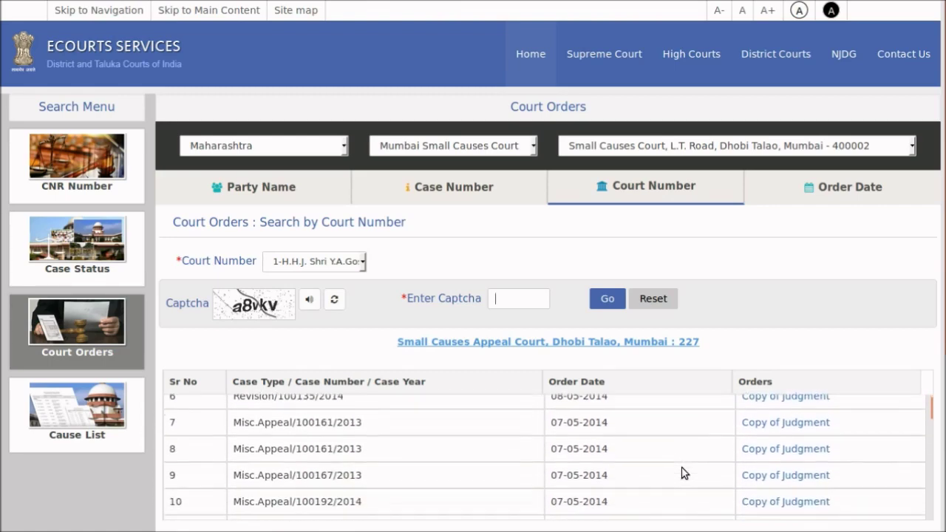
scroll(683, 474, "down", 5)
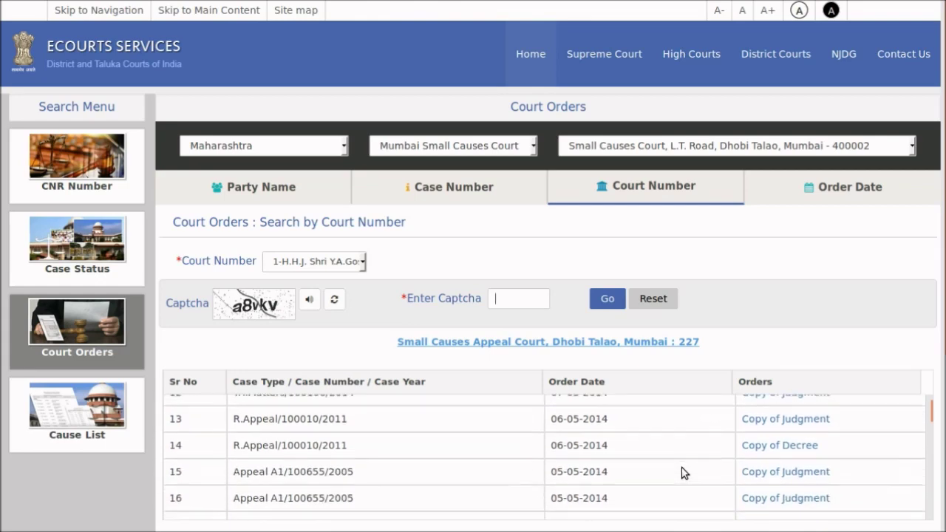
scroll(684, 473, "down", 5)
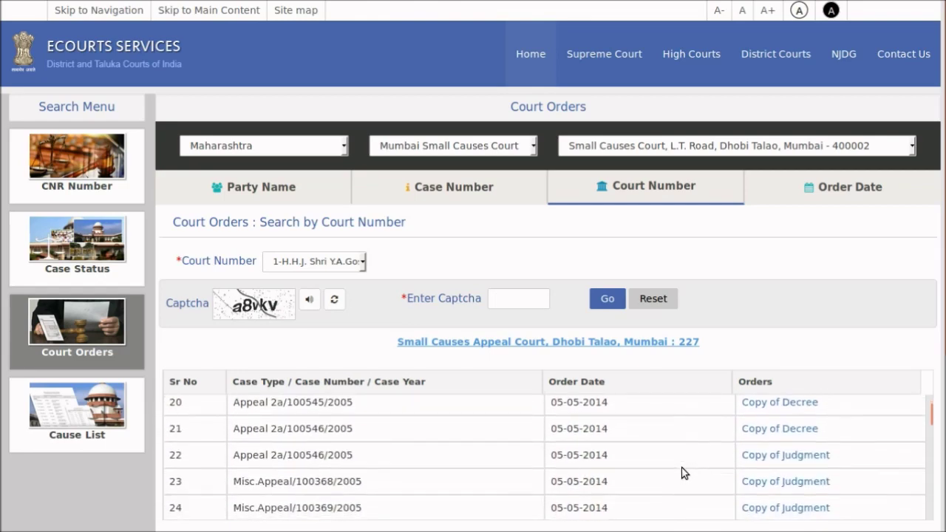
scroll(684, 473, "down", 5)
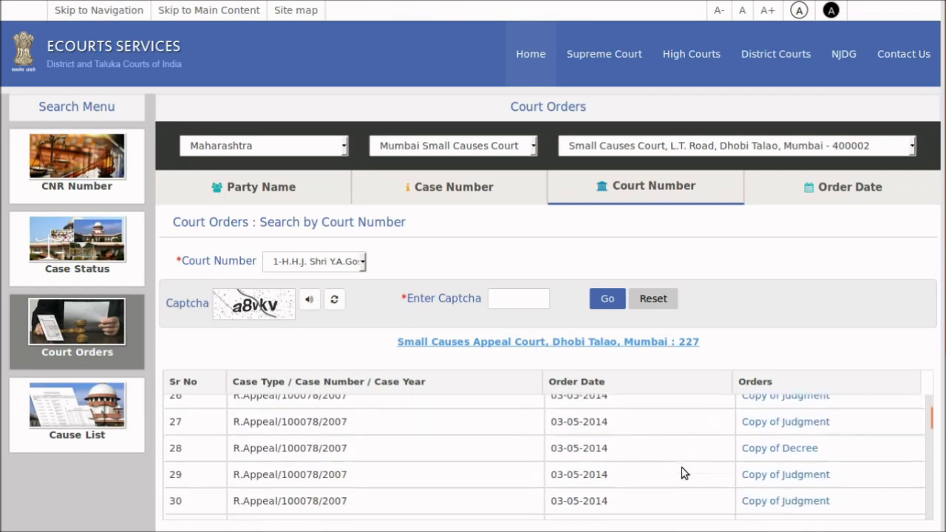
scroll(684, 473, "down", 5)
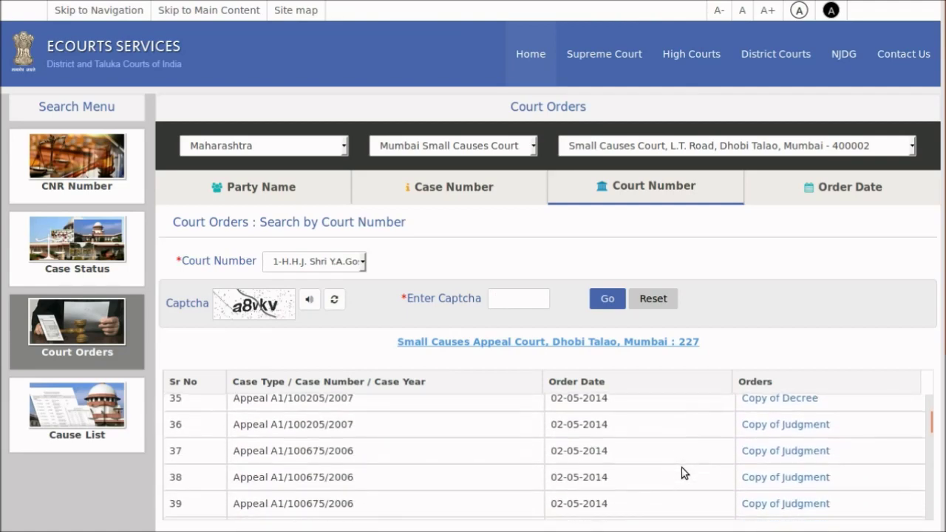
scroll(684, 473, "down", 1)
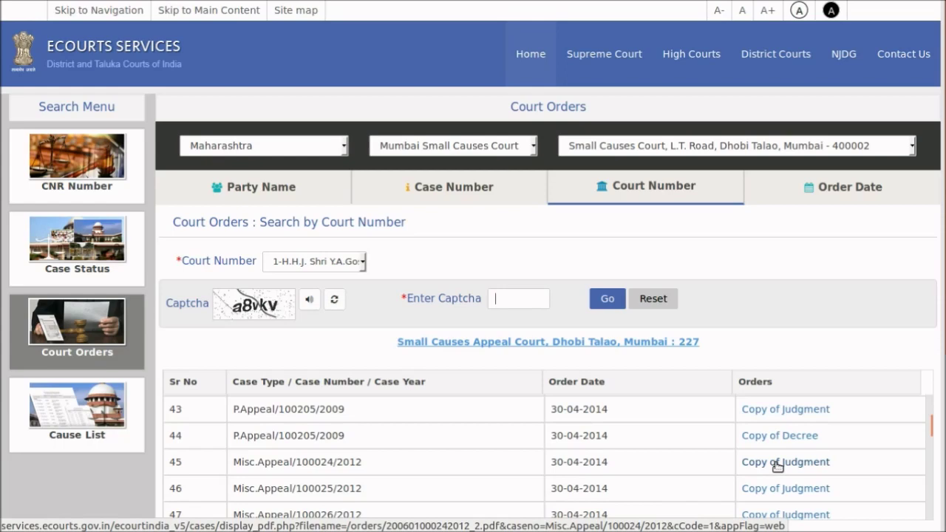
scroll(778, 465, "down", 1)
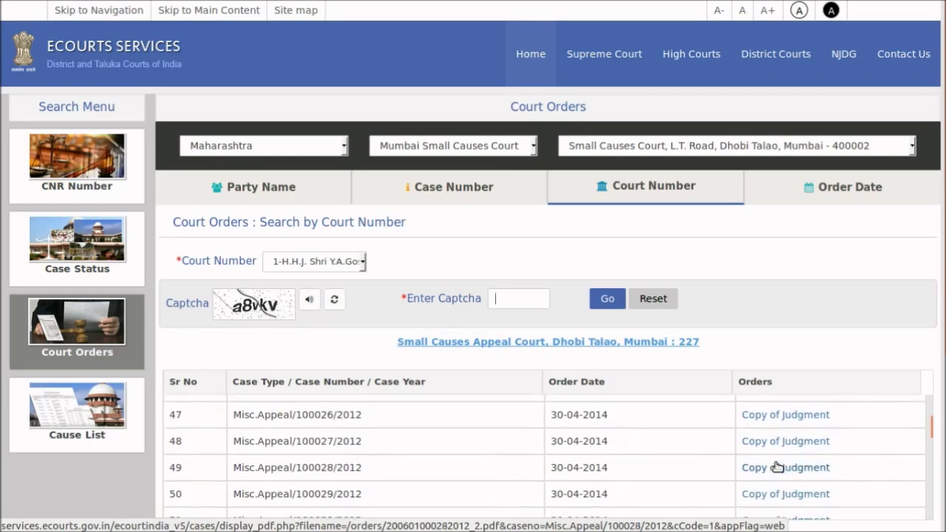
scroll(778, 465, "down", 1)
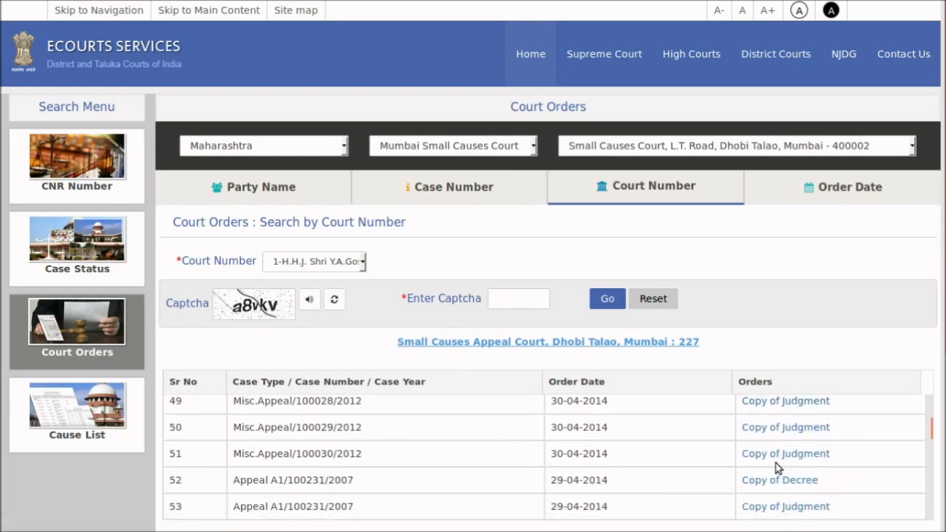
Open the Copy of Judgment for Appeal A1/100231/2007 and scroll through the PDF
left_click(773, 509)
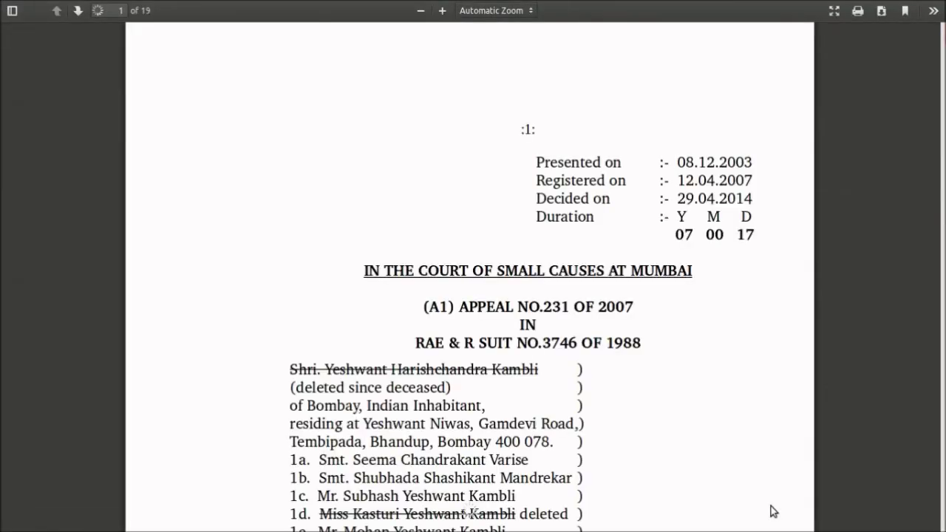
scroll(709, 485, "down", 5)
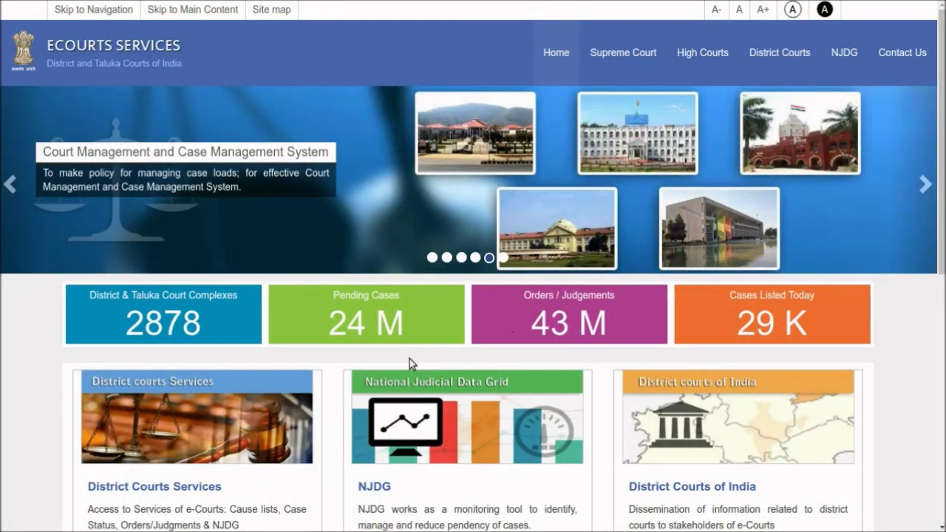
Open District Courts Services from the eCourts home page
left_click(238, 446)
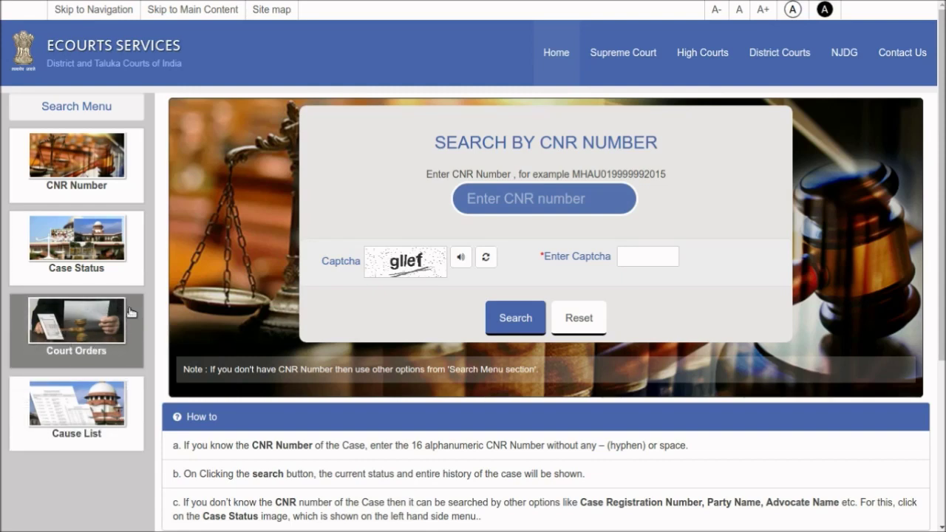
Start a court orders search with Maharashtra as the state
left_click(118, 357)
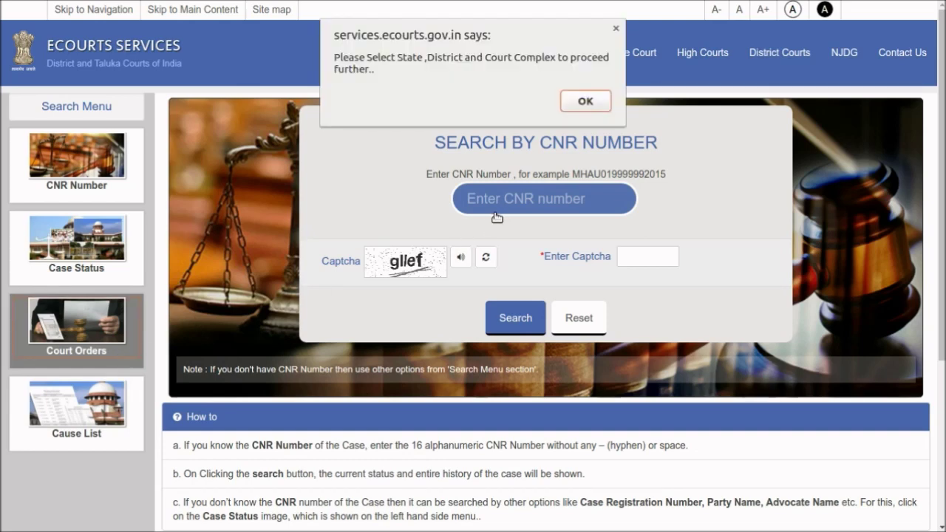
left_click(585, 102)
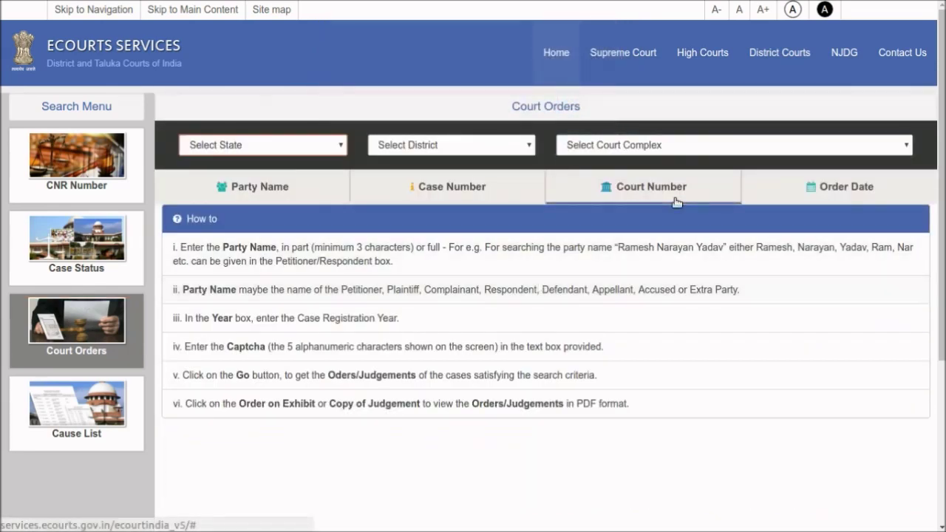
left_click(312, 148)
key("m")
Choose Sangli district and the District and Sessions Court, Rajwada Chawk complex
key("m")
key("Return")
key("s")
key("m")
key("m")
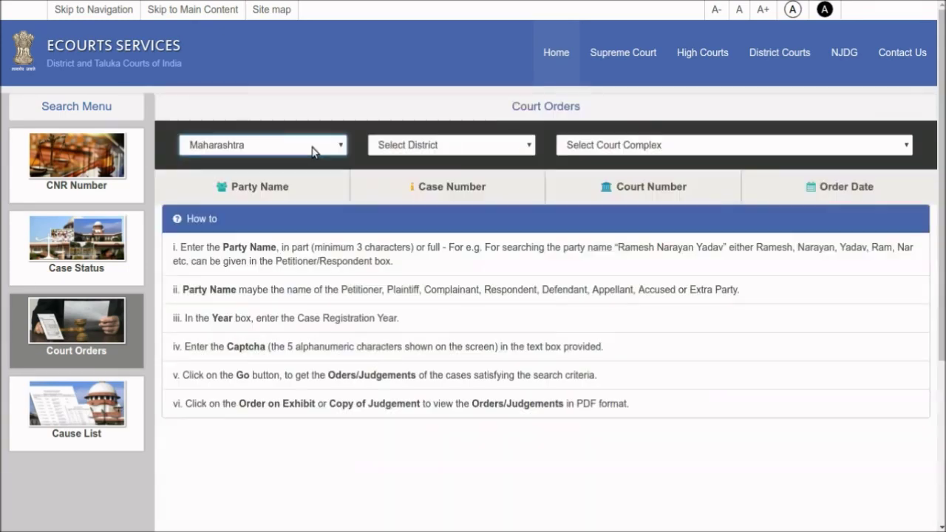
key("Tab")
key("d")
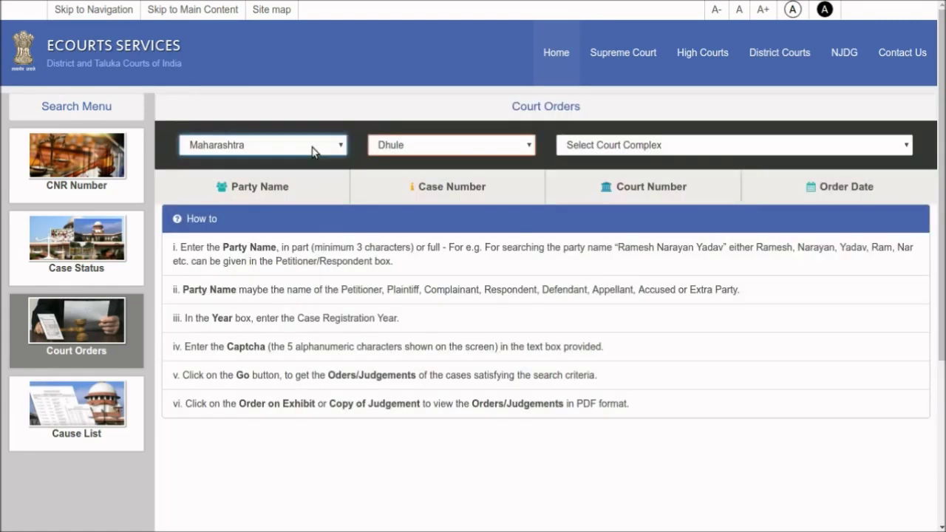
key("s")
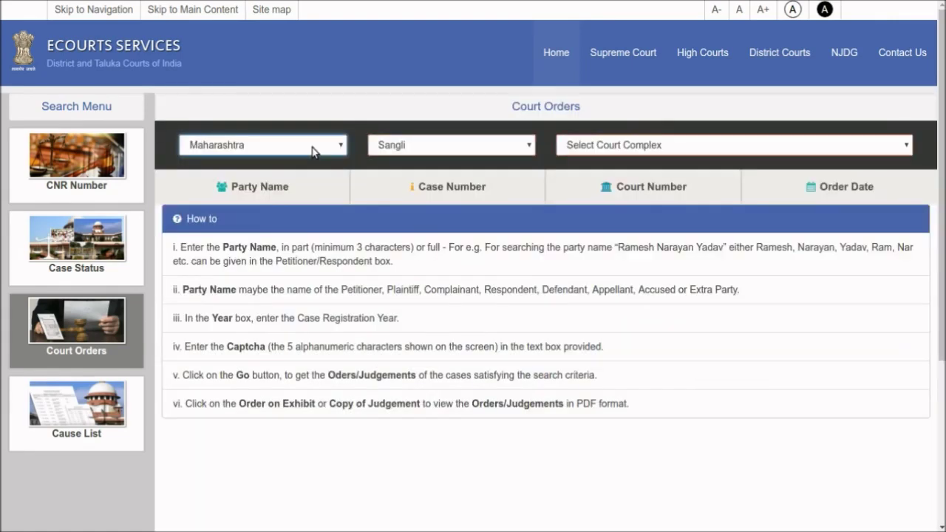
key("Tab")
key("d")
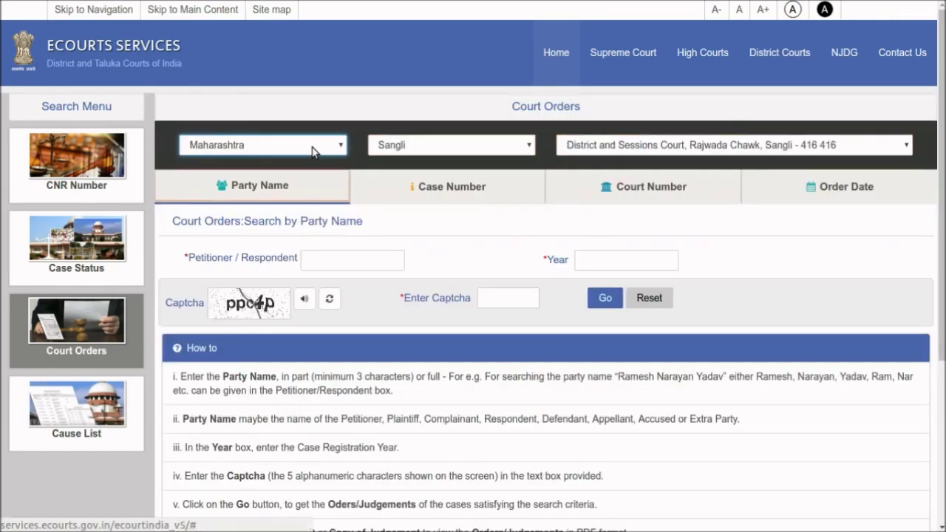
Set the order date range from 01-05-2017 to 05-05-2017
left_click(778, 189)
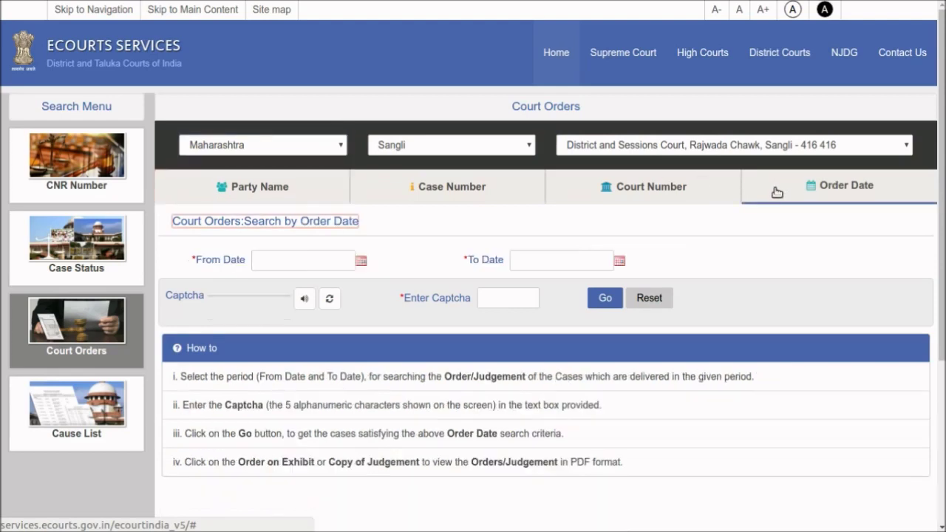
left_click(363, 263)
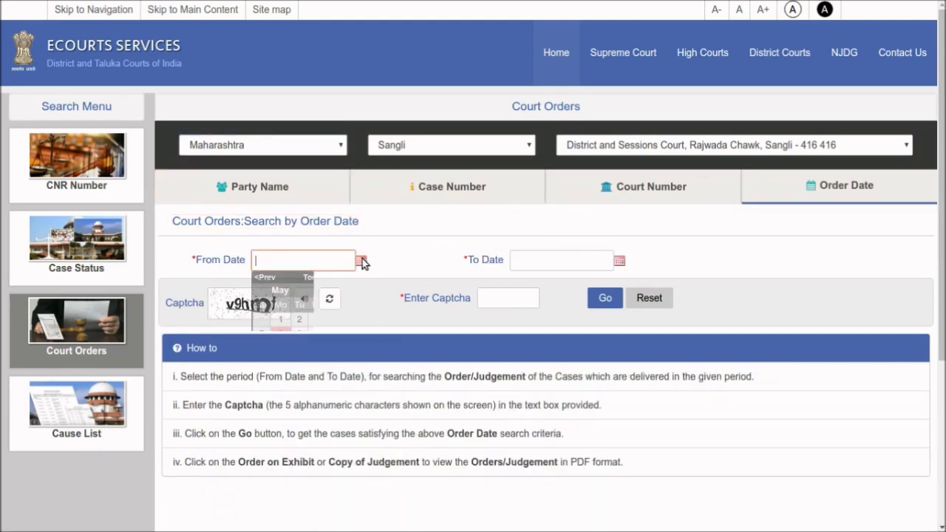
left_click(281, 320)
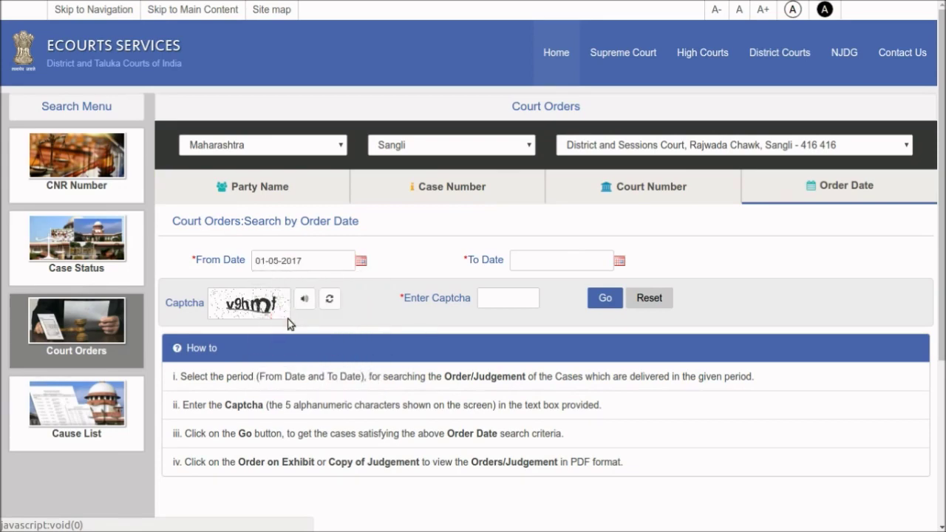
left_click(621, 267)
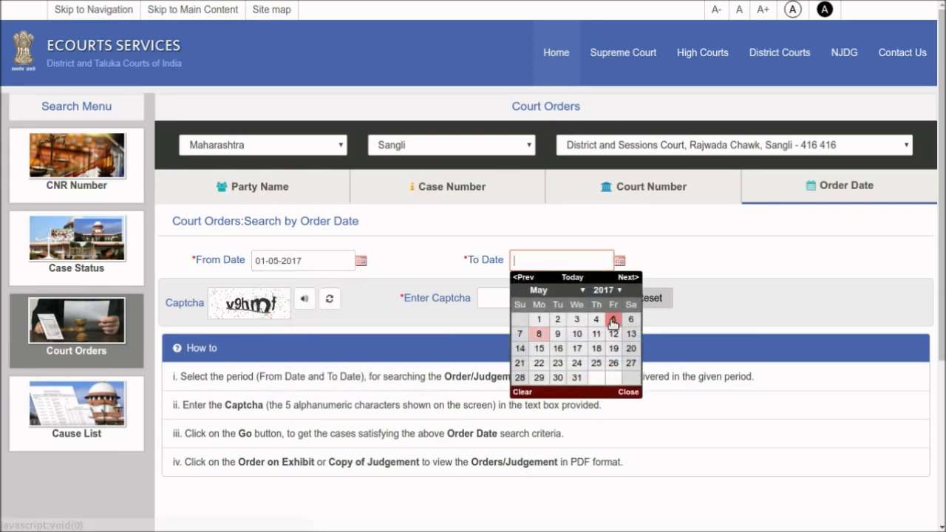
left_click(615, 318)
Enter a fresh captcha and run the order date search, returning 69 cases
left_click(330, 299)
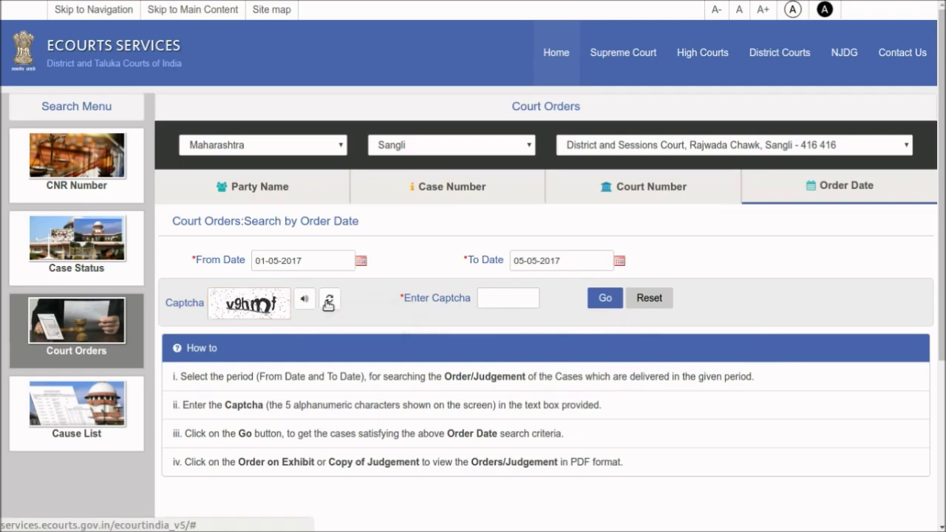
left_click(526, 298)
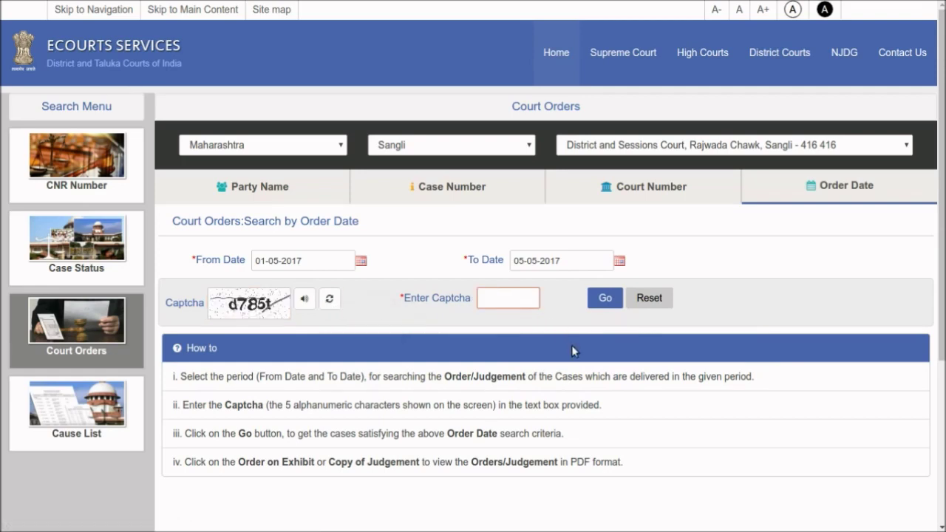
type("d785t")
left_click(608, 298)
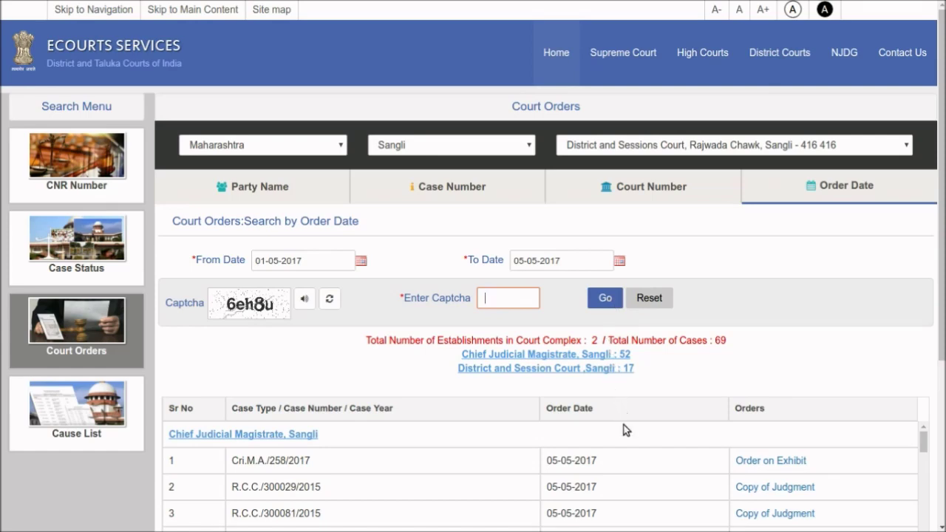
Find case R.C.C./300236/2015 in the results and open its Copy of Judgment
scroll(623, 431, "down", 1)
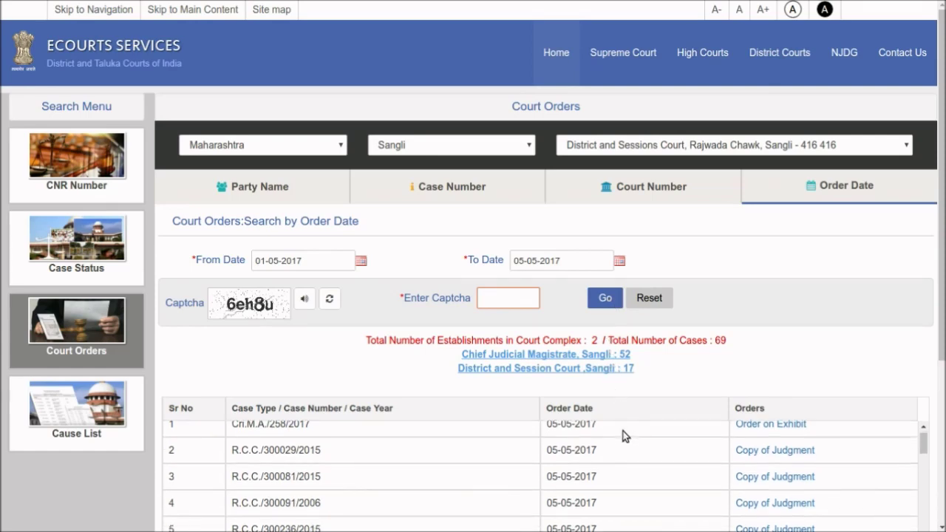
scroll(623, 431, "up", 1)
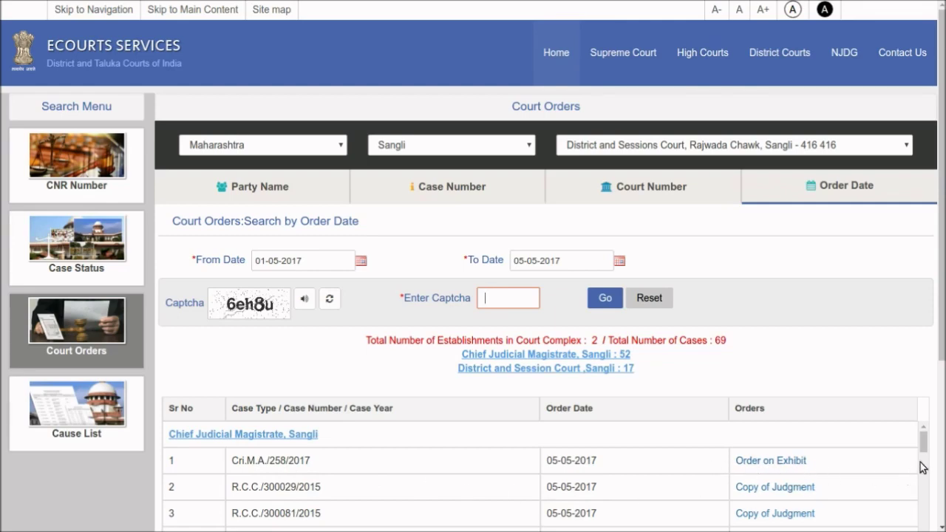
left_click_drag(927, 451, 899, 464)
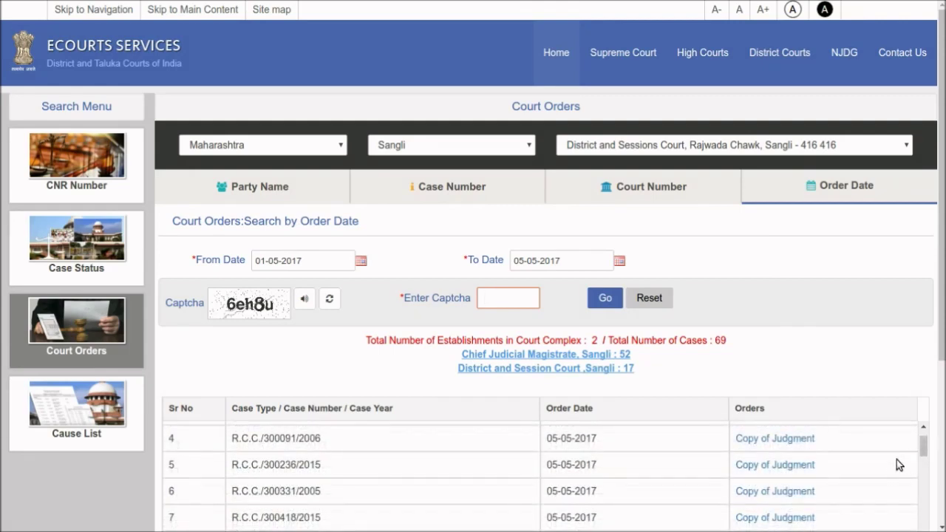
left_click(791, 467)
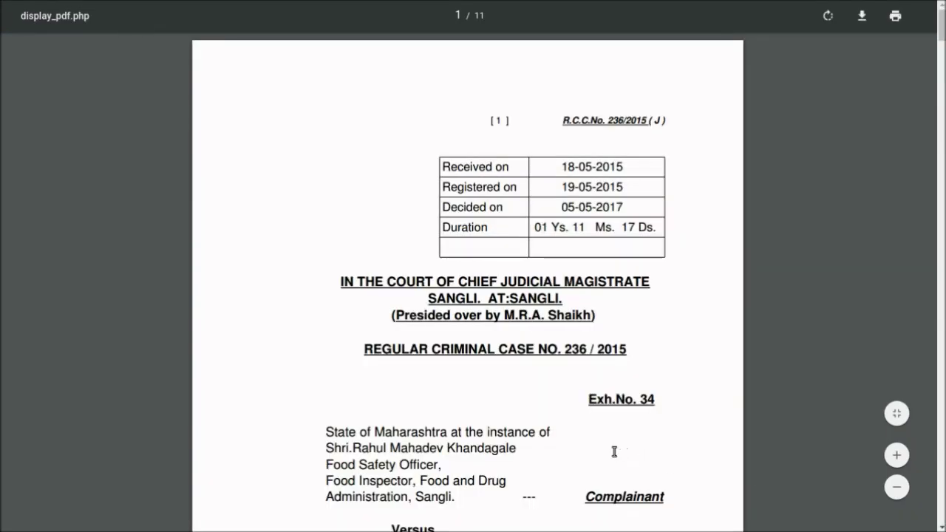
Scroll through the judgment PDF for Regular Criminal Case 236/2015
scroll(615, 452, "down", 3)
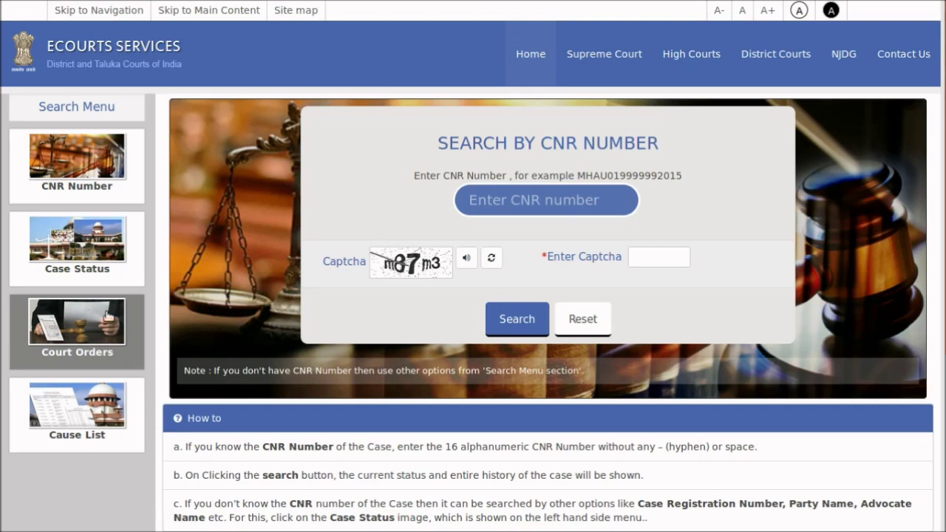
Open Court Orders and select the District and Sessions Court, Rajwada Chawk, Sangli complex
left_click(80, 347)
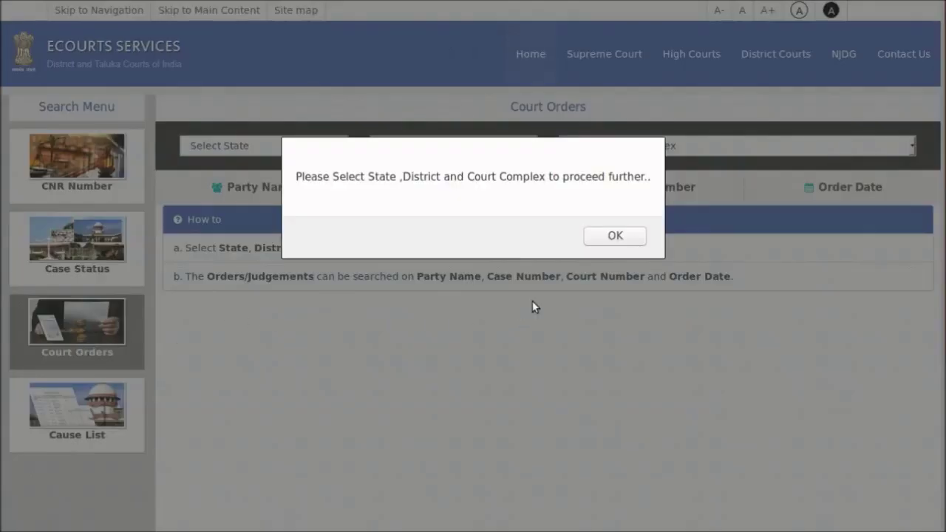
left_click(615, 237)
left_click(339, 148)
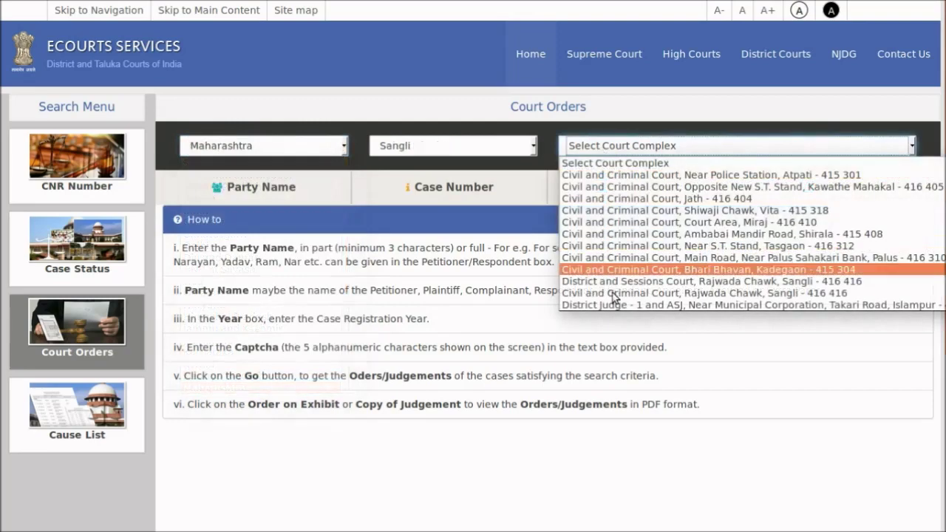
left_click(618, 281)
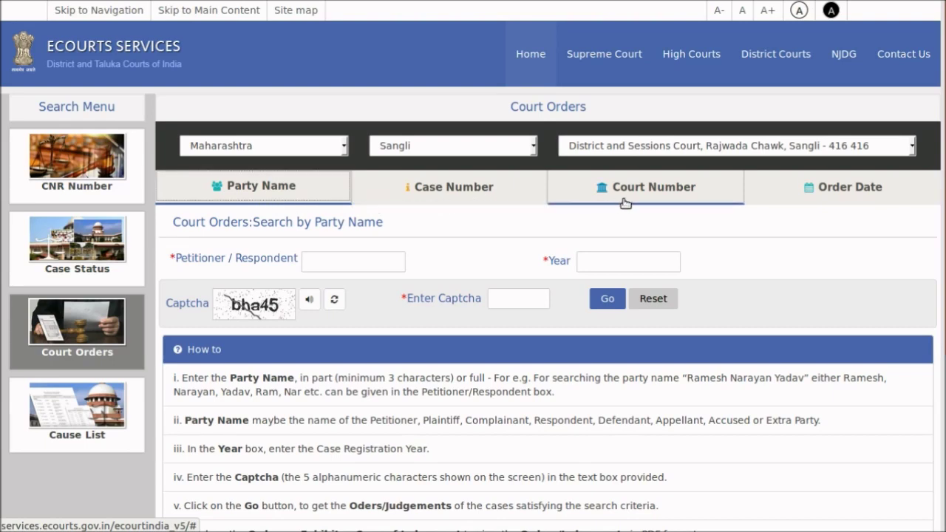
Search orders by a petitioner/respondent name for year 2016, entering the captcha
left_click(350, 263)
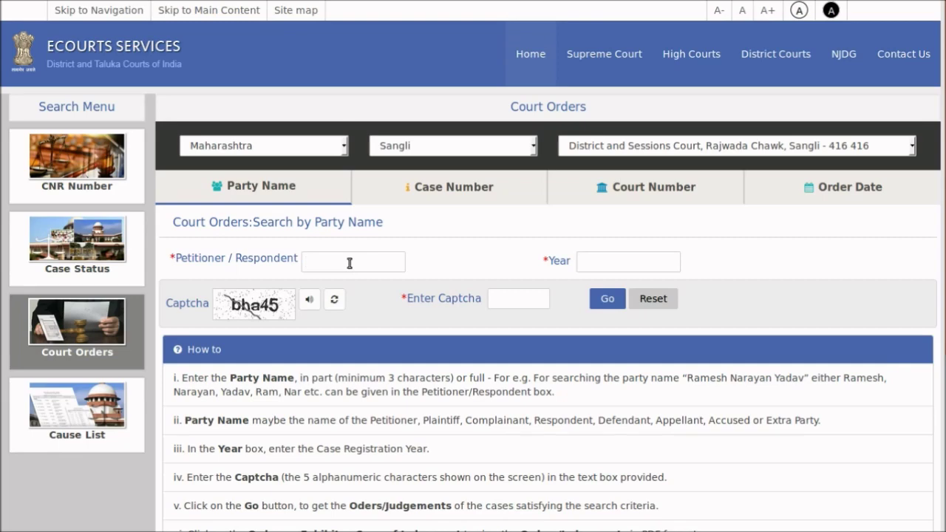
type("Sanjay")
left_click(605, 261)
type("2016")
left_click(518, 299)
type("bha45")
left_click(607, 299)
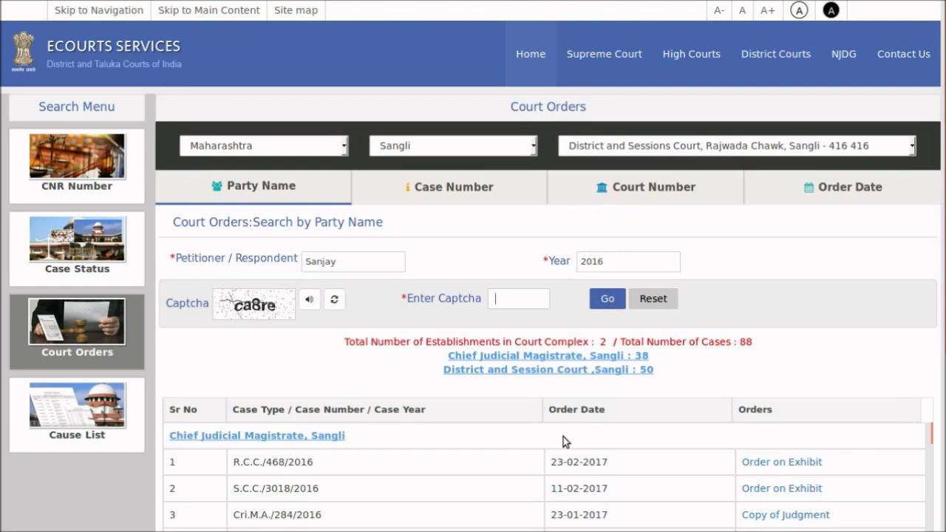
Scroll the court-order results and open the copy of judgment for R.C.C./163/2016
scroll(563, 437, "down", 1)
scroll(569, 442, "up", 1)
scroll(647, 460, "down", 3)
scroll(648, 461, "up", 3)
left_click_drag(929, 435, 931, 451)
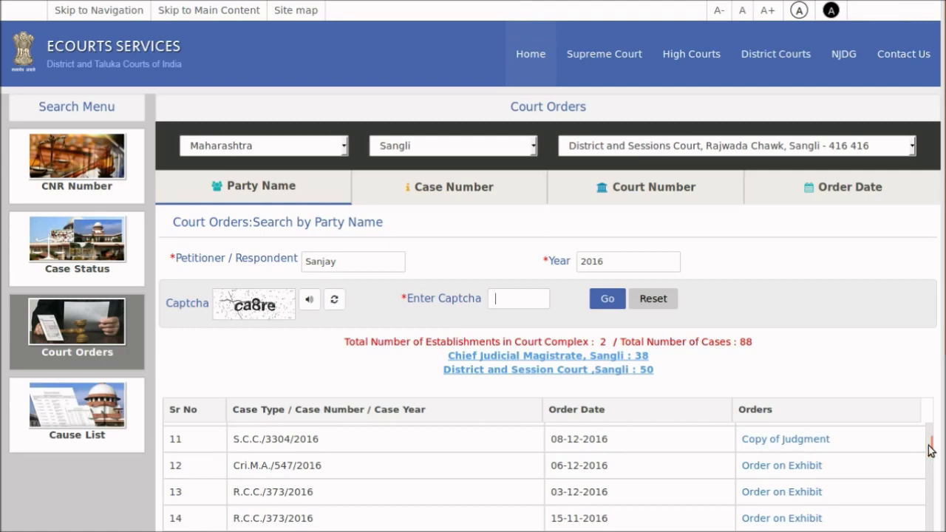
left_click_drag(930, 451, 928, 469)
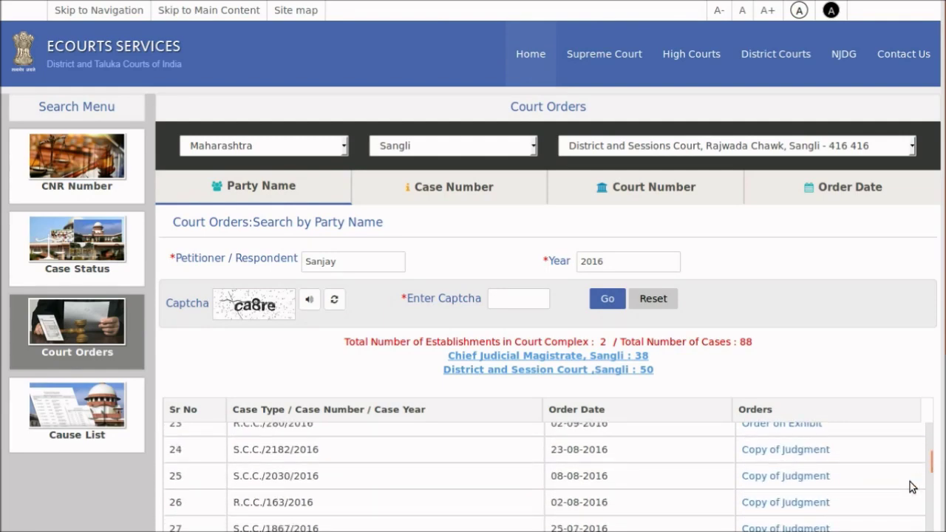
left_click(784, 506)
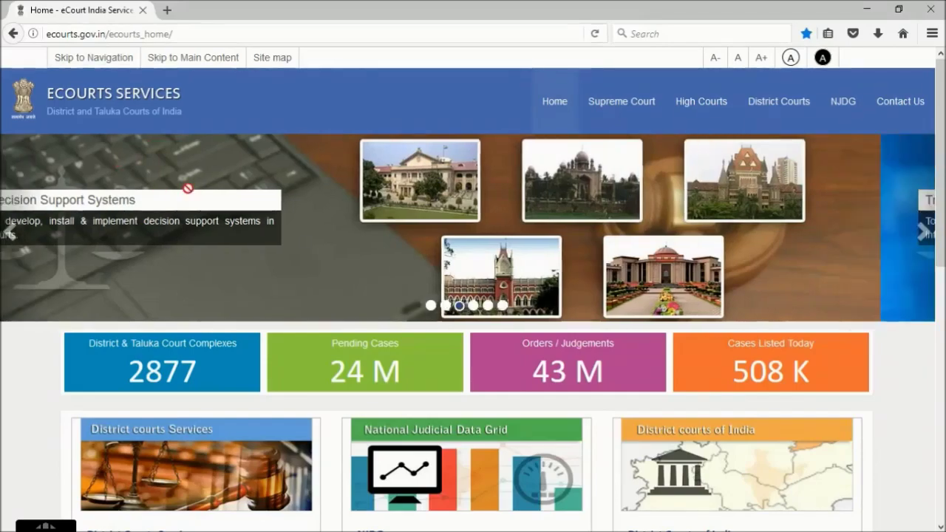
Open Case Status under District Courts Services and dismiss the court-selection alert
scroll(187, 188, "down", 3)
scroll(188, 187, "down", 2)
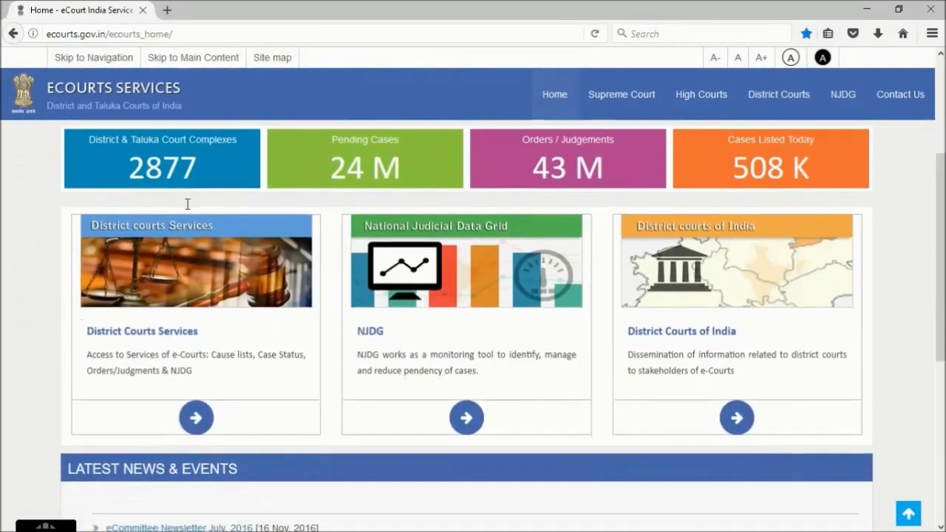
left_click(202, 313)
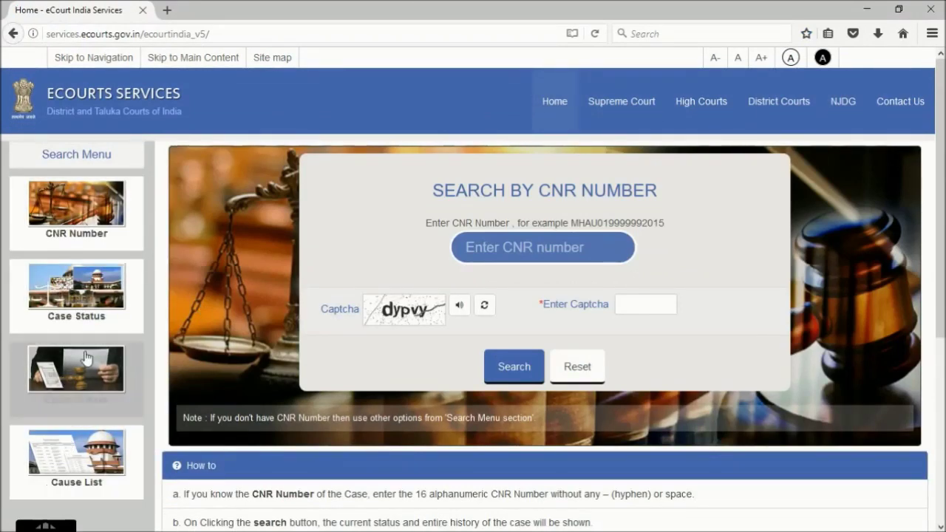
left_click(81, 300)
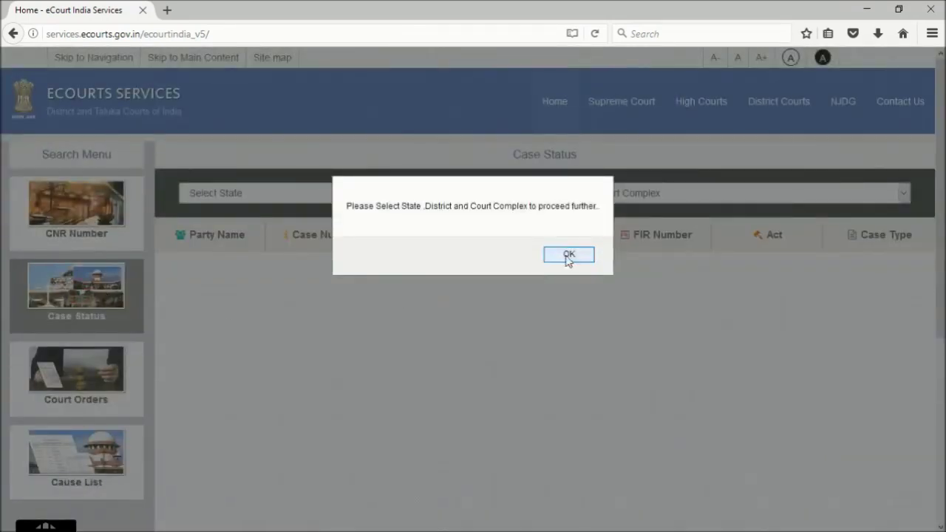
left_click(566, 255)
Select Maharashtra, Aurangabad and the New District Court Building sessions court complex
left_click(340, 196)
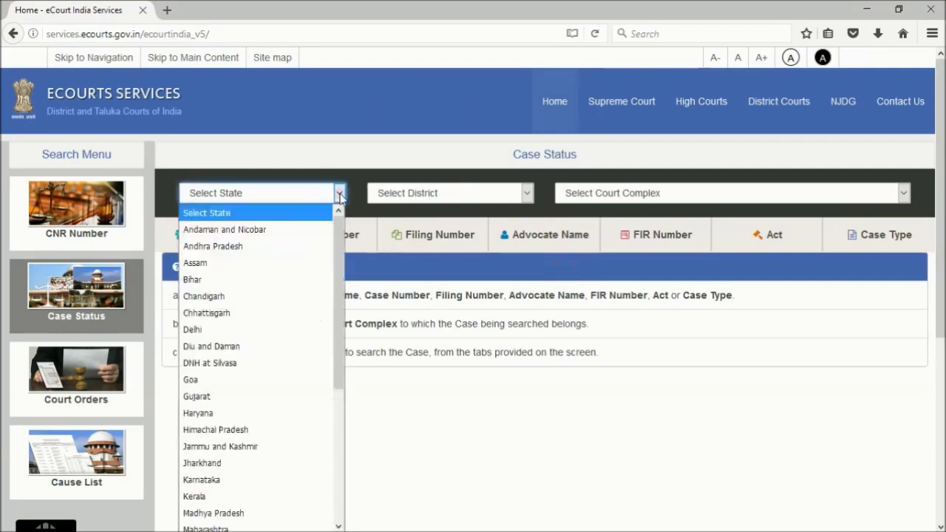
scroll(258, 370, "down", 2)
left_click(258, 406)
left_click(527, 194)
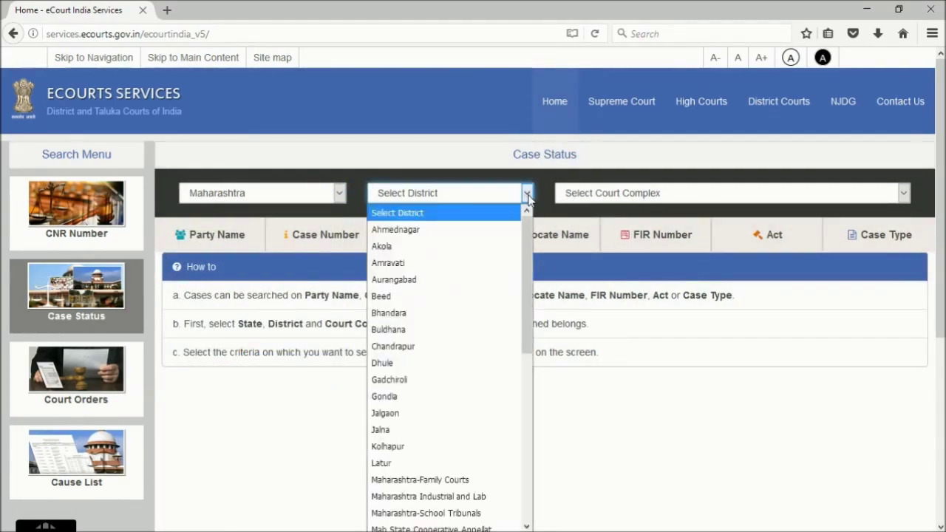
left_click(414, 276)
left_click(904, 193)
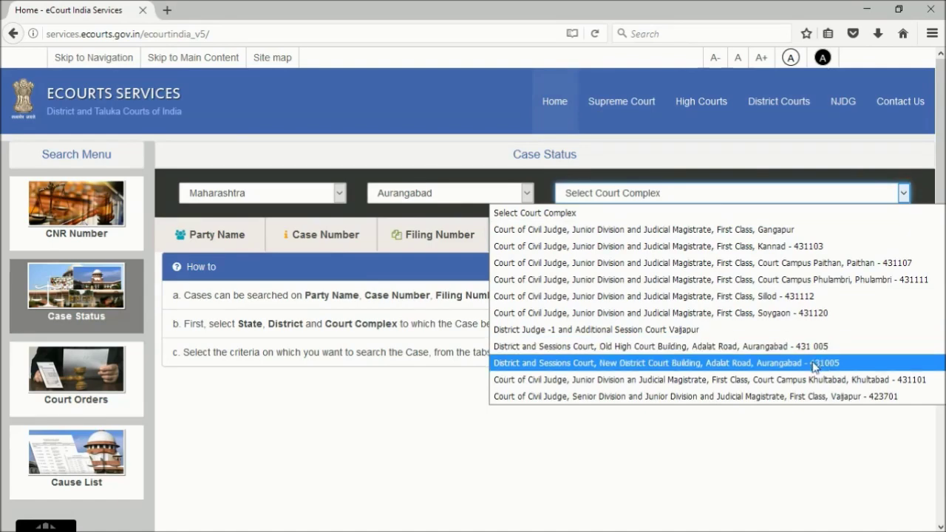
left_click(814, 363)
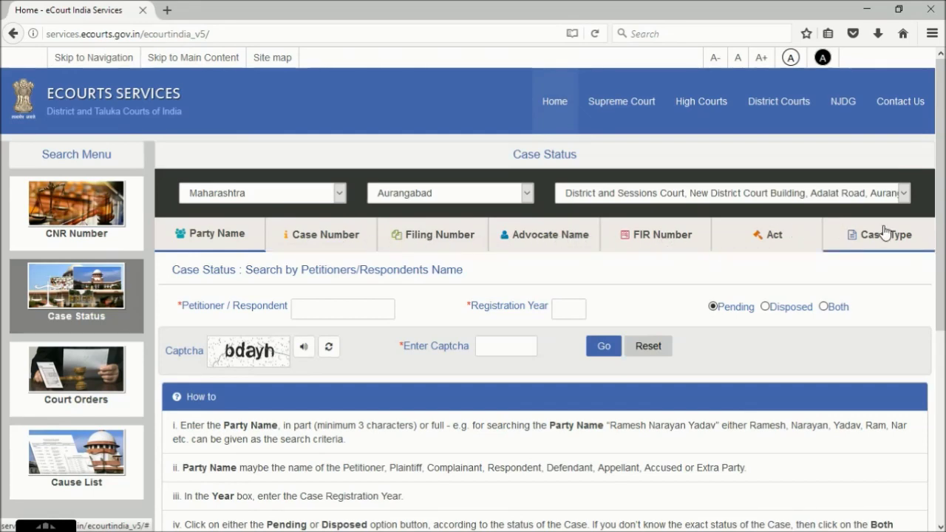
Search case status by Act for Arms Act cases, entering the captcha
left_click(752, 248)
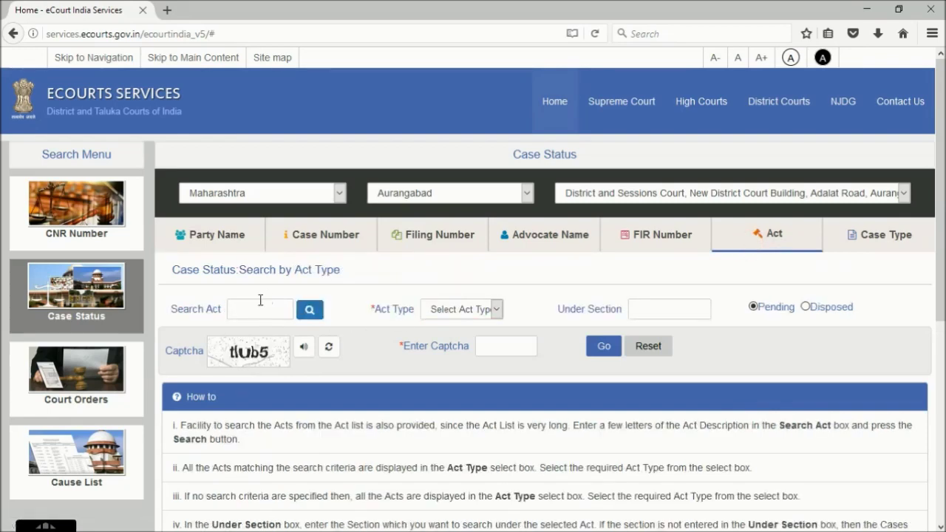
left_click(497, 312)
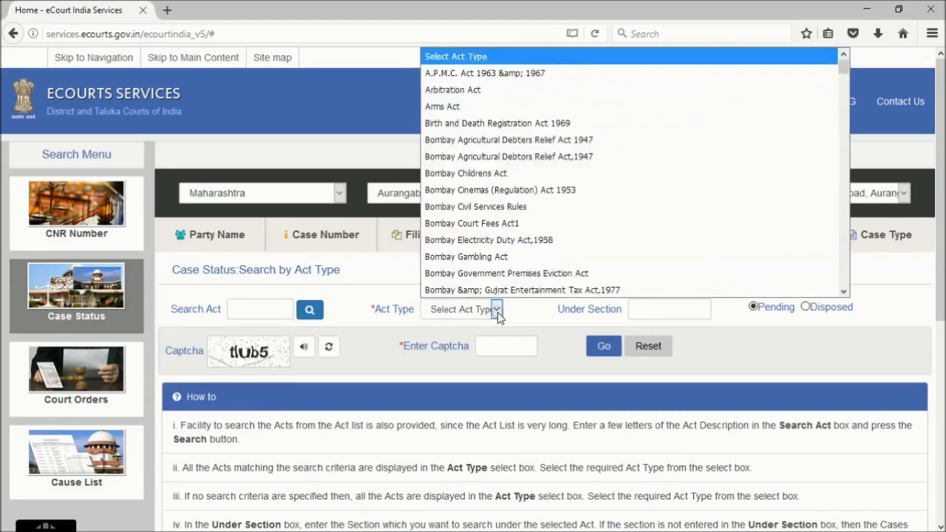
left_click(493, 106)
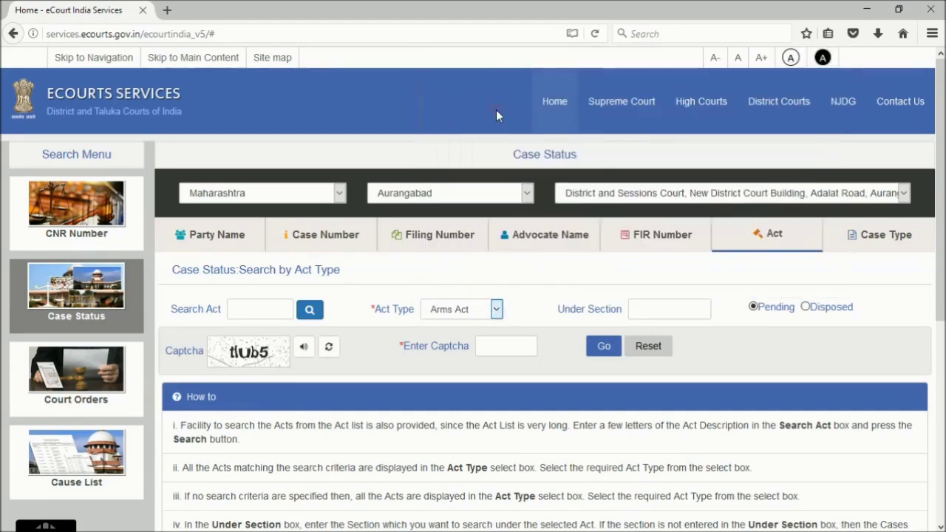
left_click(684, 309)
left_click(510, 348)
type("tlub5")
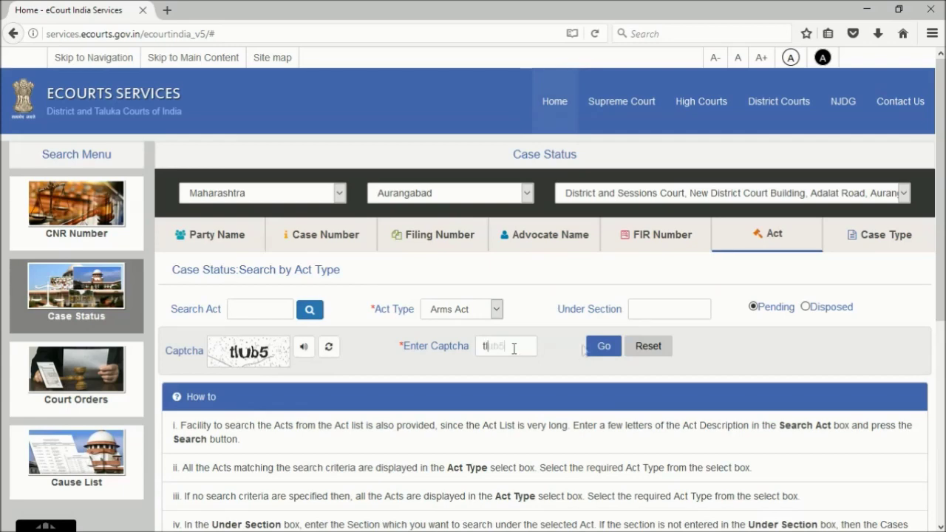
left_click(602, 347)
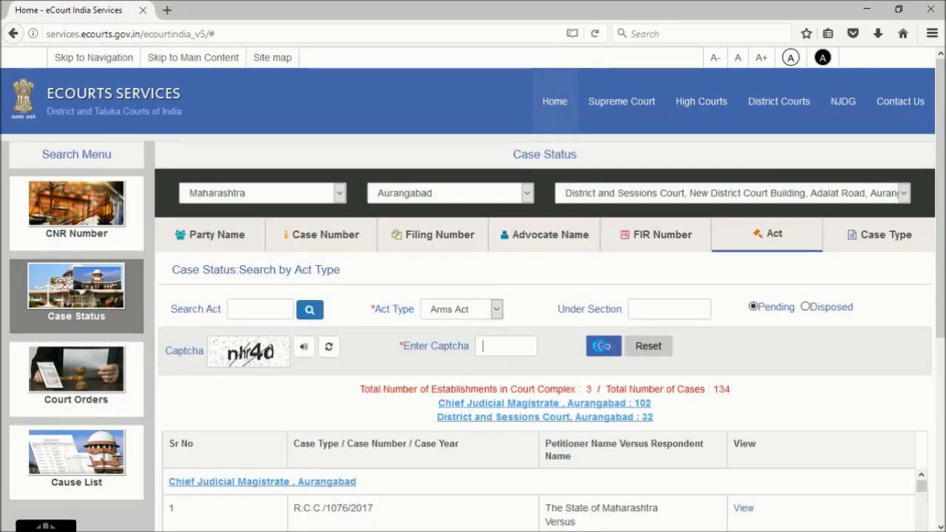
Open case R.C.C./1076/2017 from the results and review its details
scroll(599, 353, "down", 1)
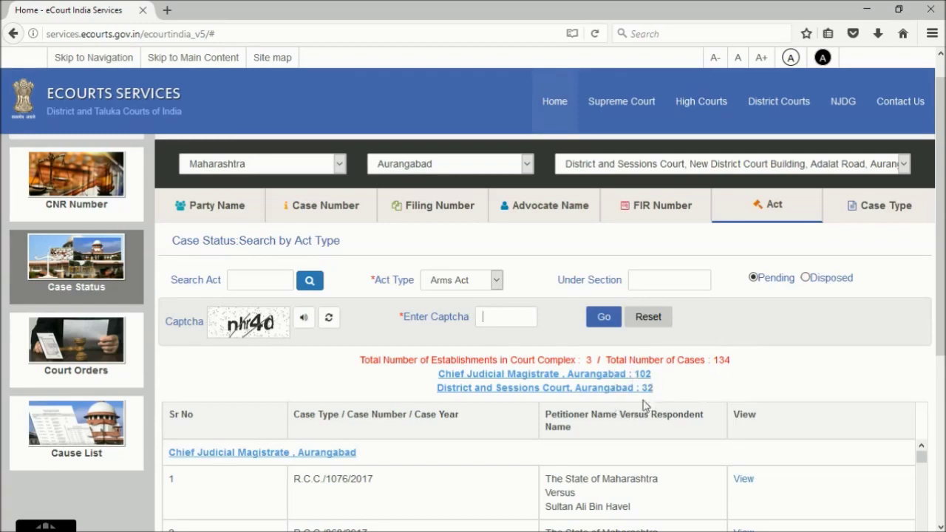
scroll(643, 403, "down", 3)
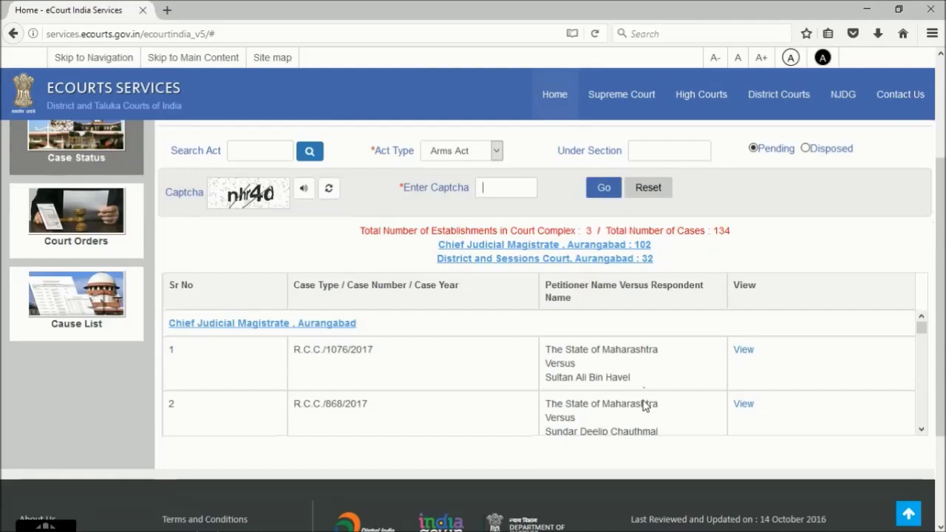
left_click(744, 352)
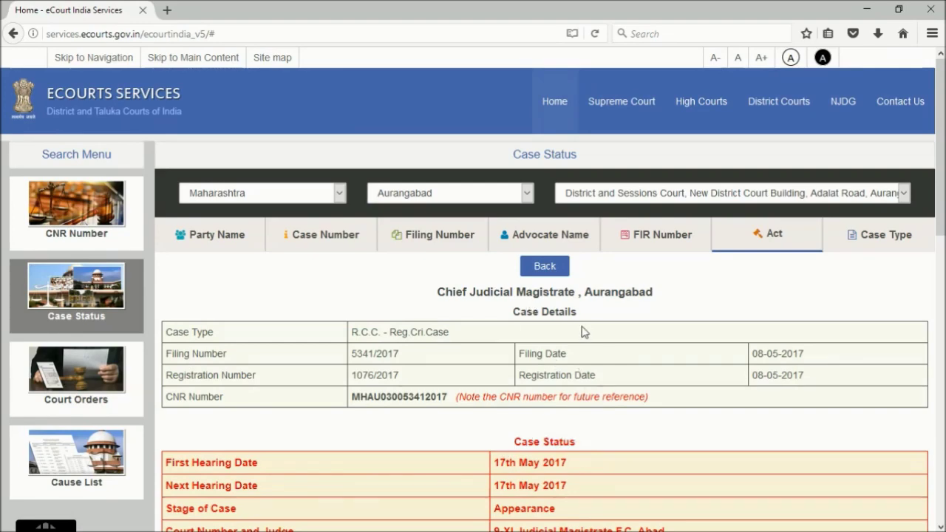
scroll(569, 434, "down", 3)
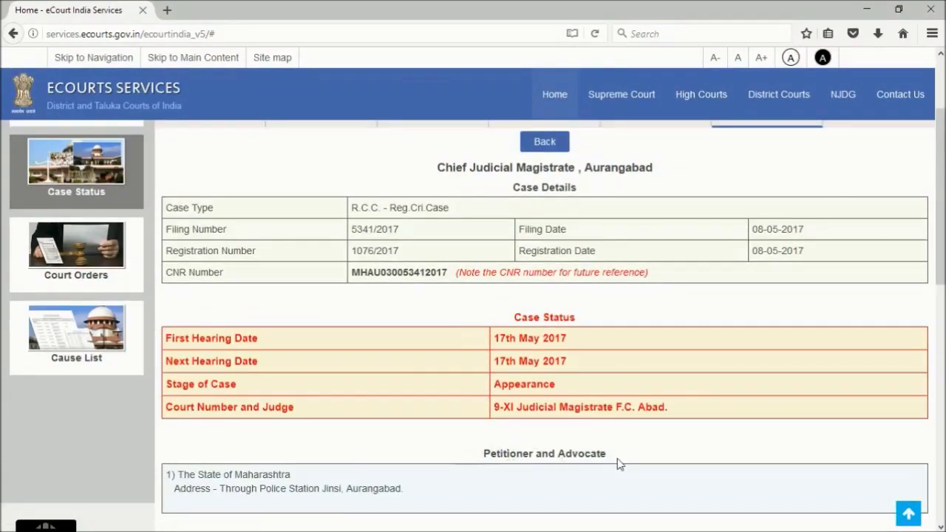
scroll(619, 464, "down", 4)
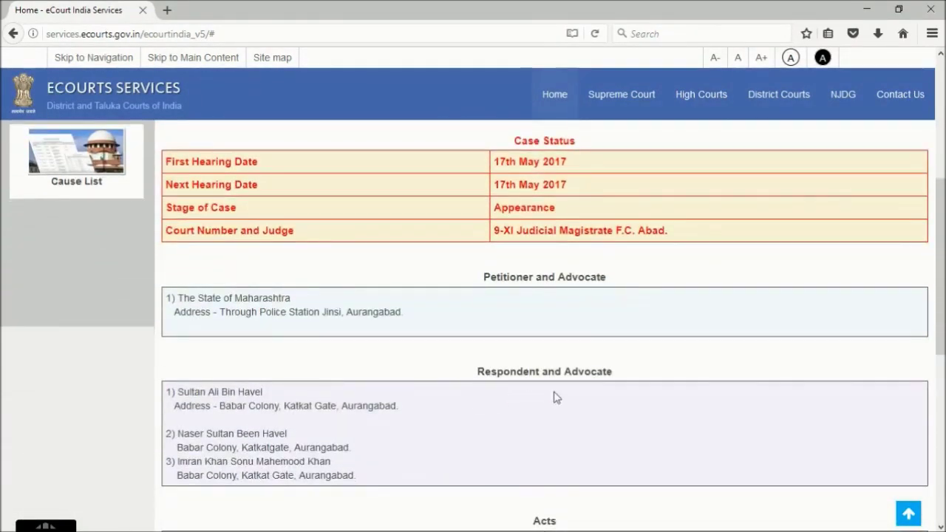
scroll(626, 394, "down", 3)
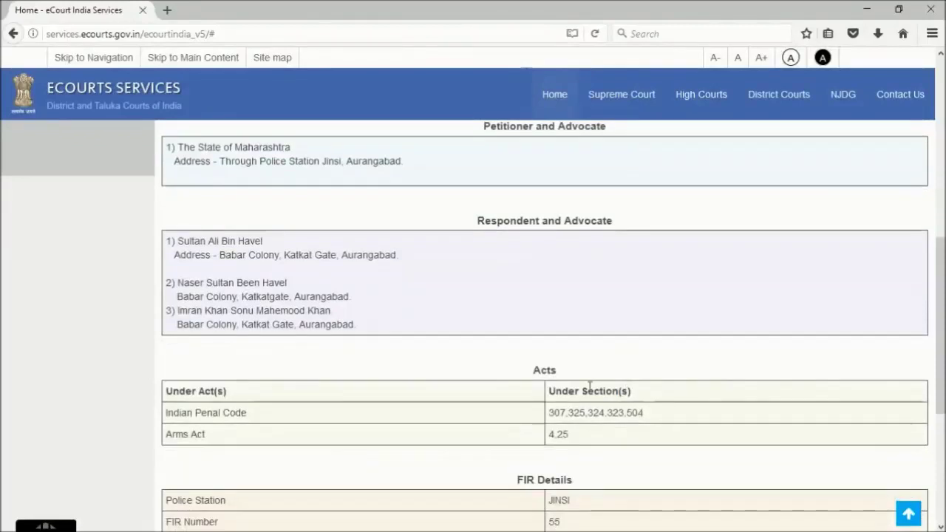
scroll(575, 381, "down", 3)
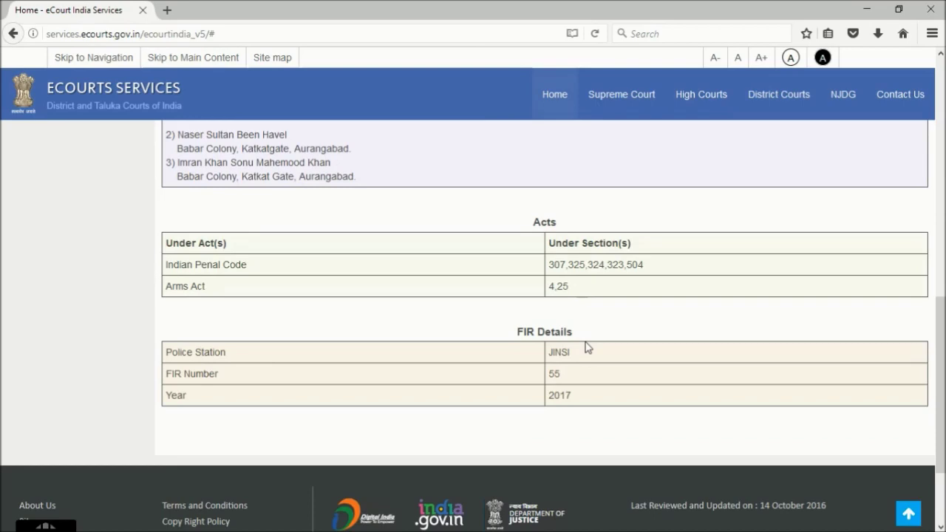
scroll(586, 346, "up", 10)
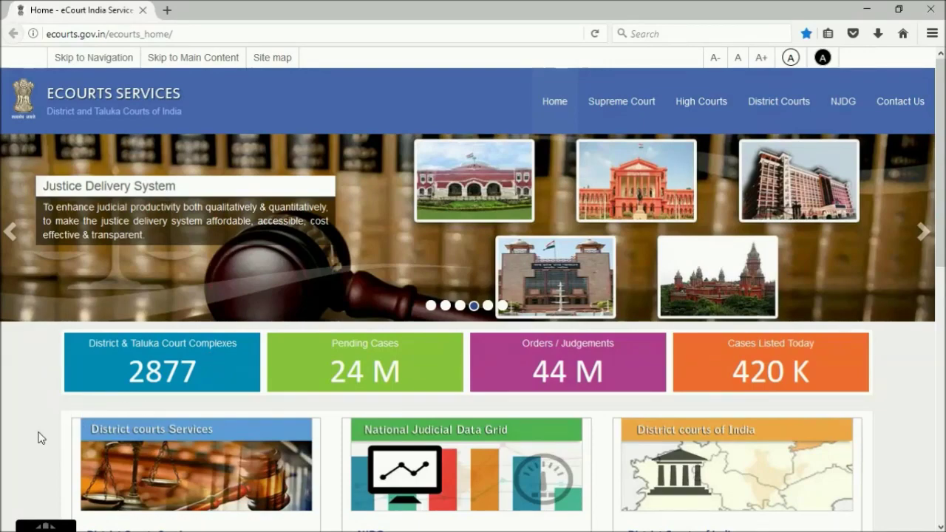
Go to District Courts Services Case Status and dismiss the select-location alert
scroll(40, 436, "down", 3)
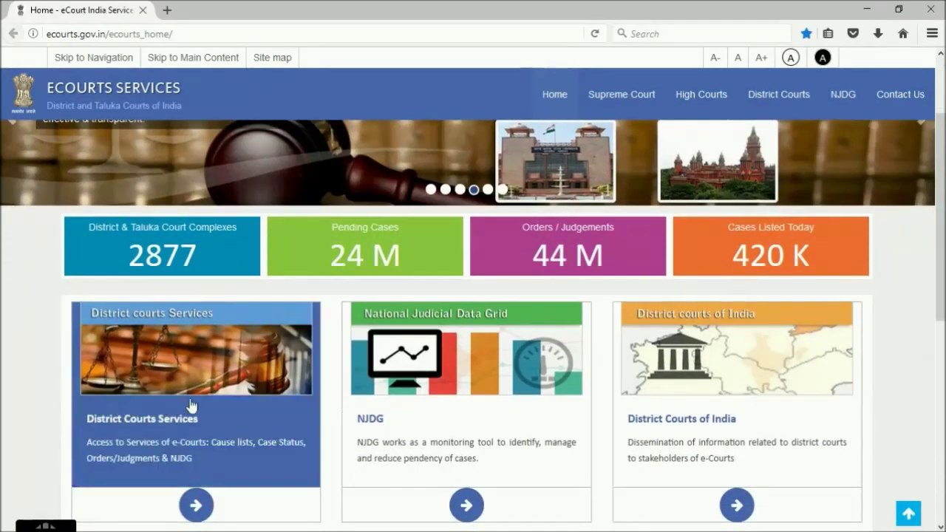
left_click(190, 405)
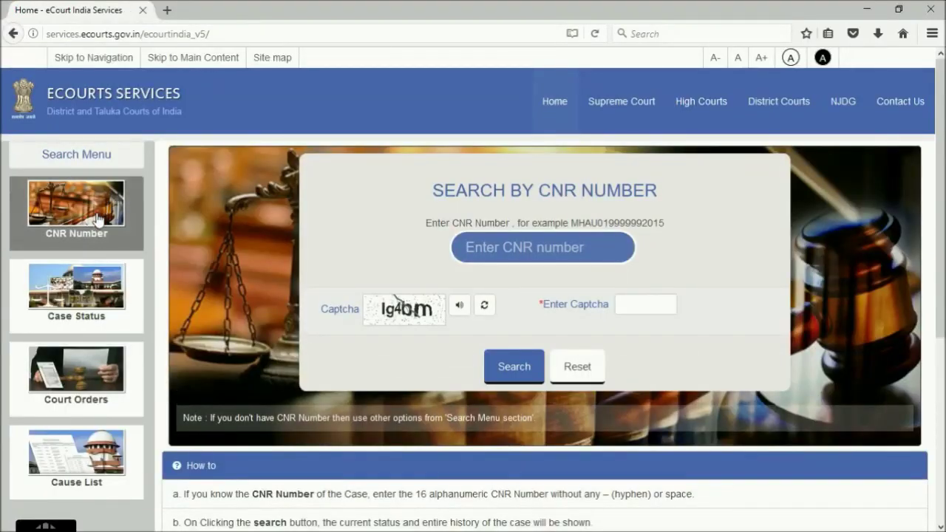
left_click(102, 311)
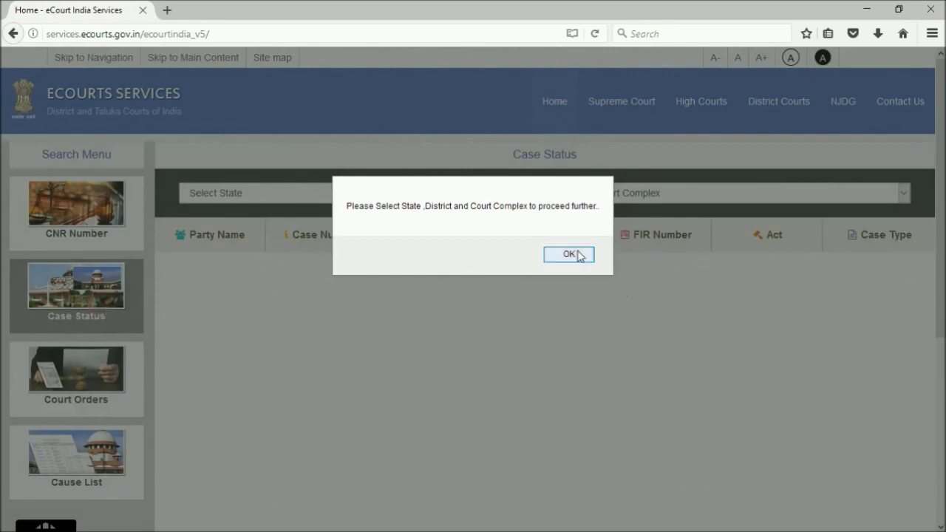
left_click(554, 254)
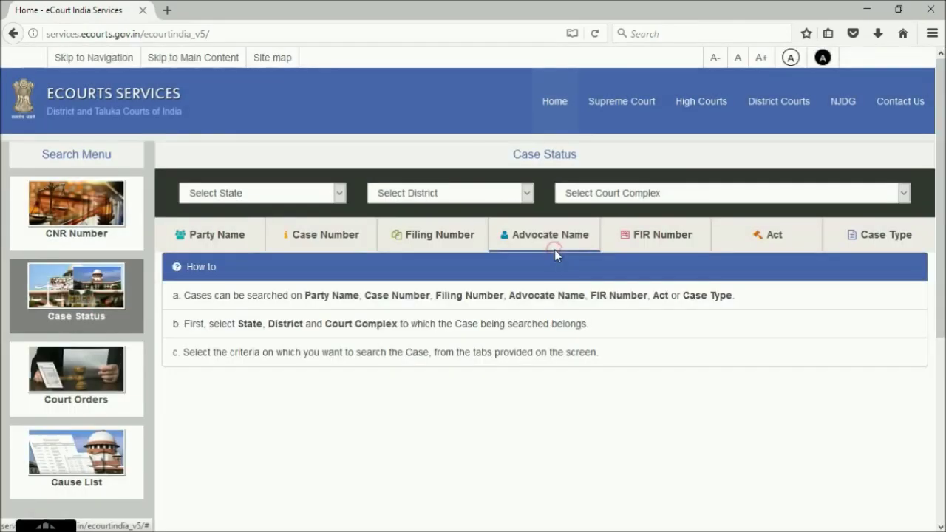
Choose Maharashtra, Aurangabad and the District and Sessions Court, New District Court Building
left_click(320, 198)
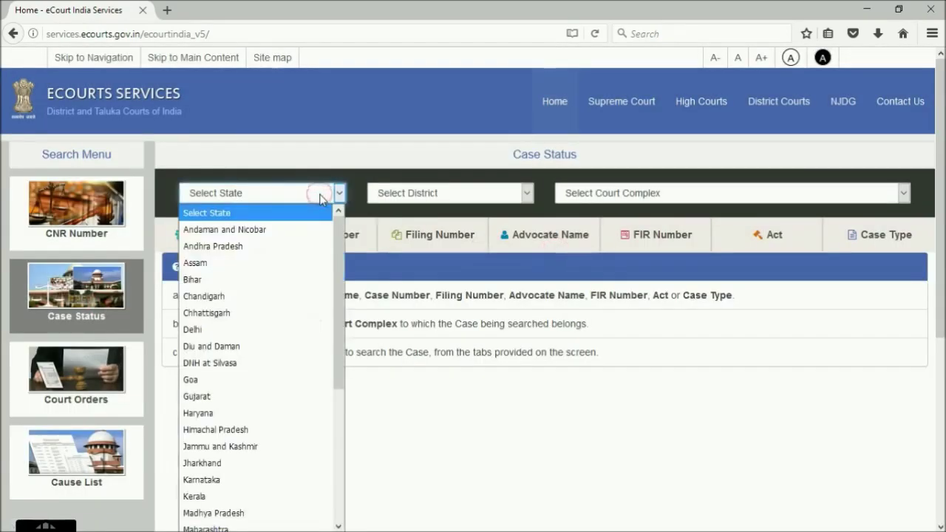
key("m")
key("Down")
key("Return")
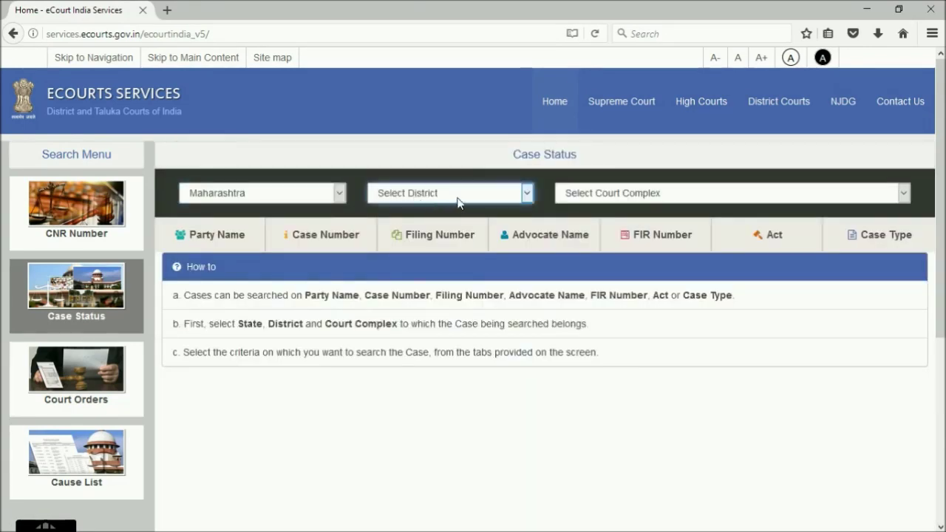
left_click(457, 201)
type("au")
key("Return")
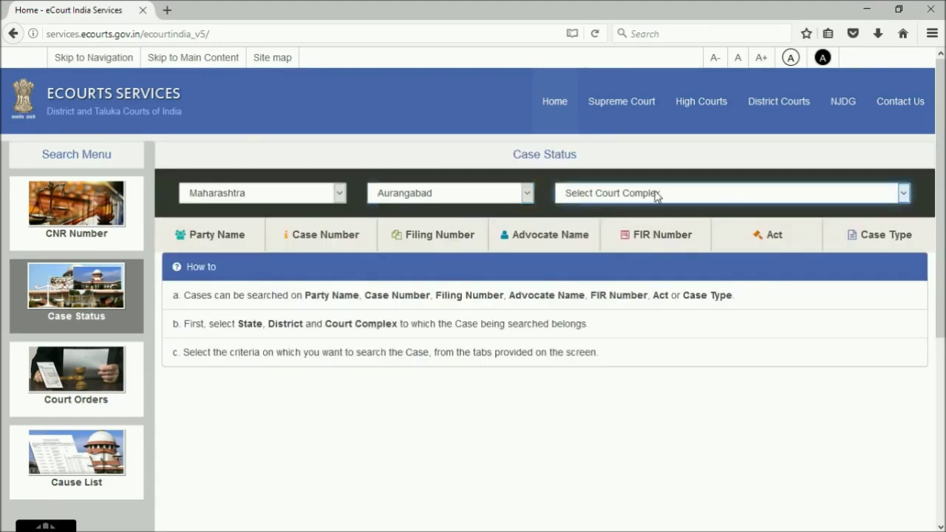
left_click(660, 193)
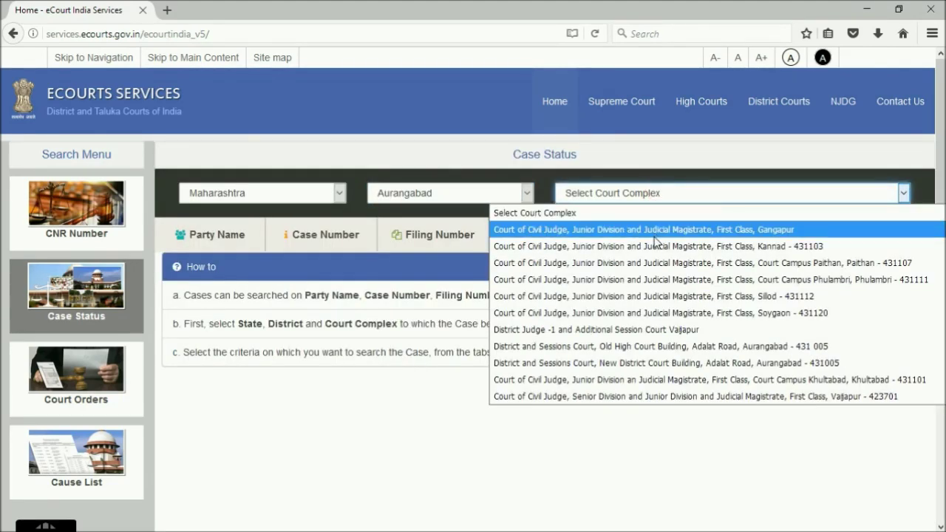
left_click(633, 363)
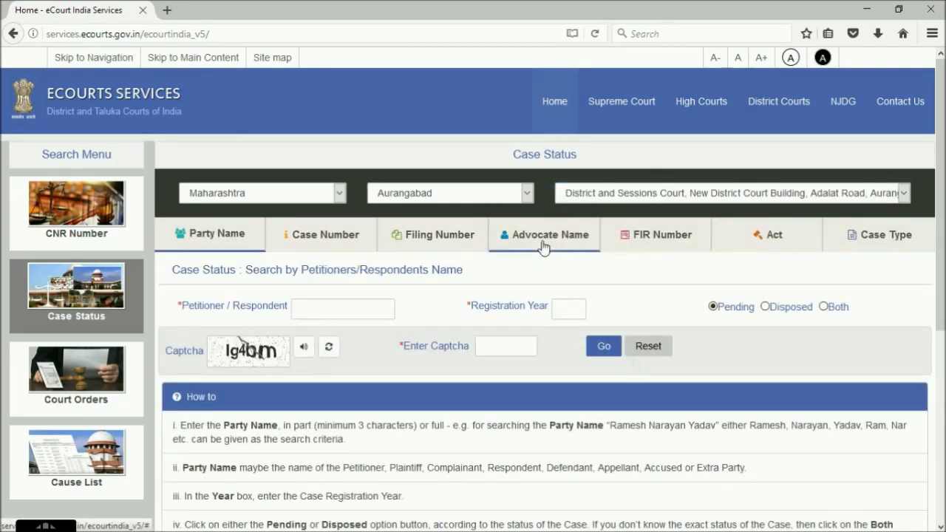
Search pending cases by advocate name 'A. P. P.' with the captcha
left_click(543, 244)
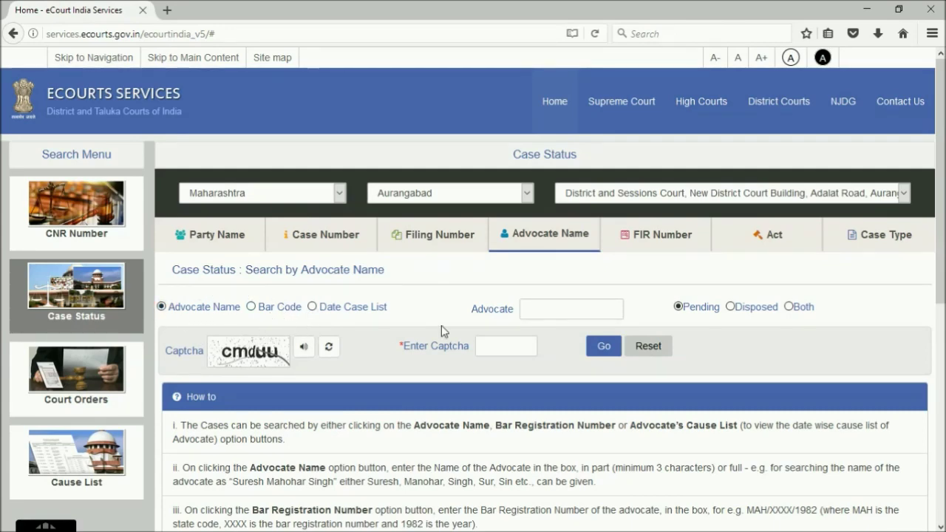
left_click(251, 306)
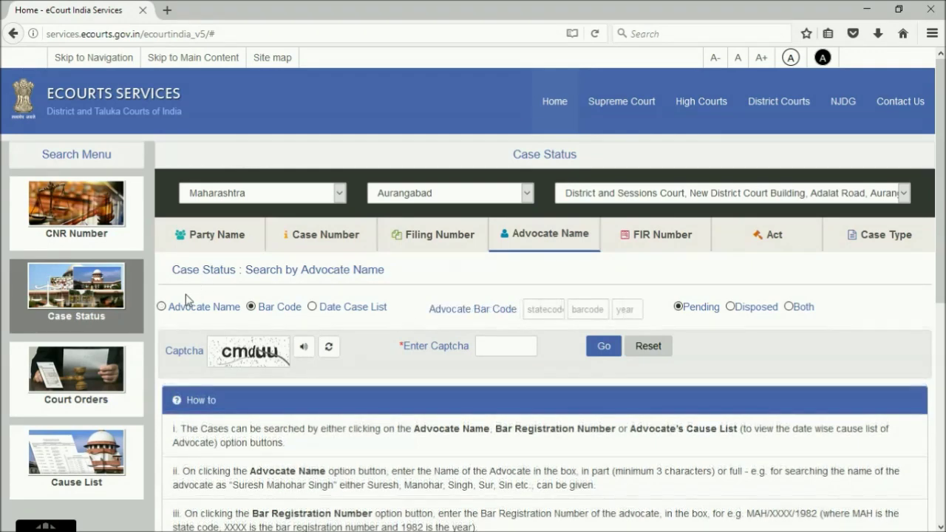
left_click(162, 307)
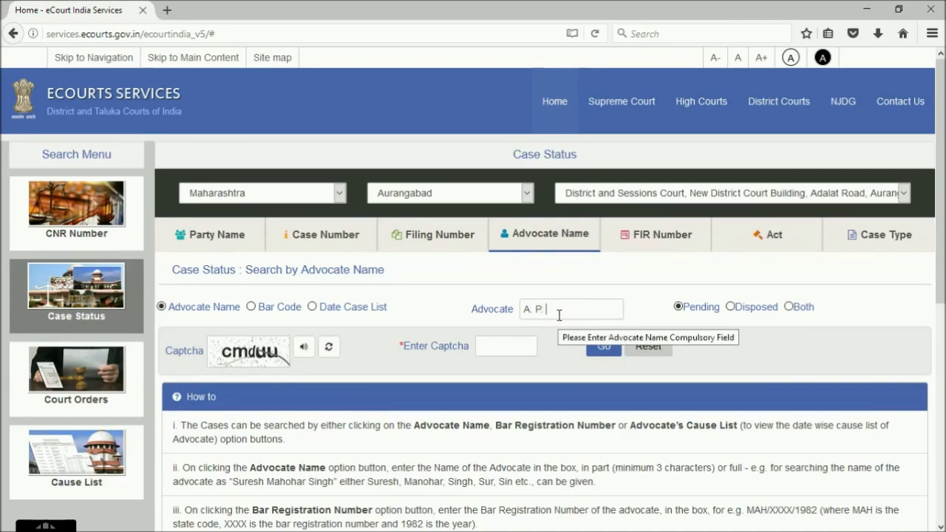
type("A. P. P.")
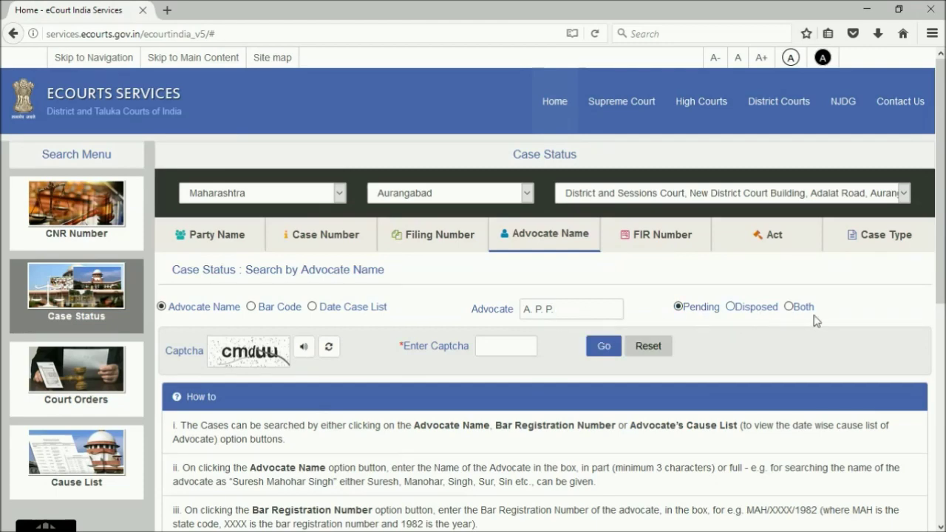
left_click(507, 346)
type("cmduu")
left_click(607, 347)
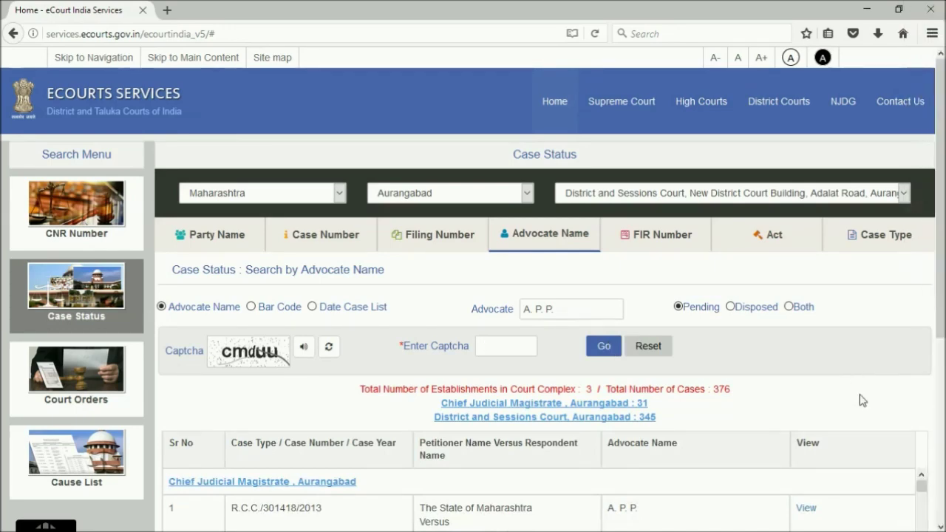
Open full details of the first listed case, R.C.C. 301418/2013
scroll(860, 400, "down", 3)
scroll(862, 398, "down", 2)
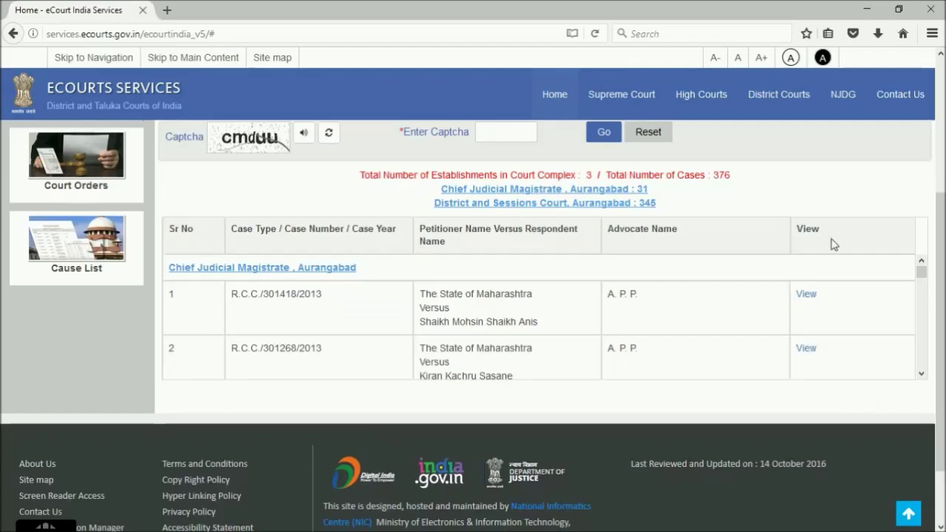
right_click(810, 297)
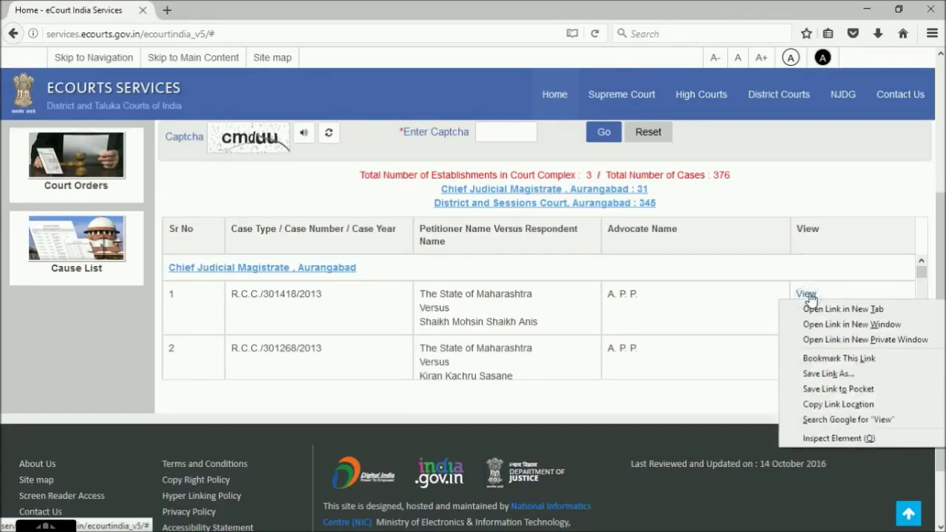
left_click(810, 296)
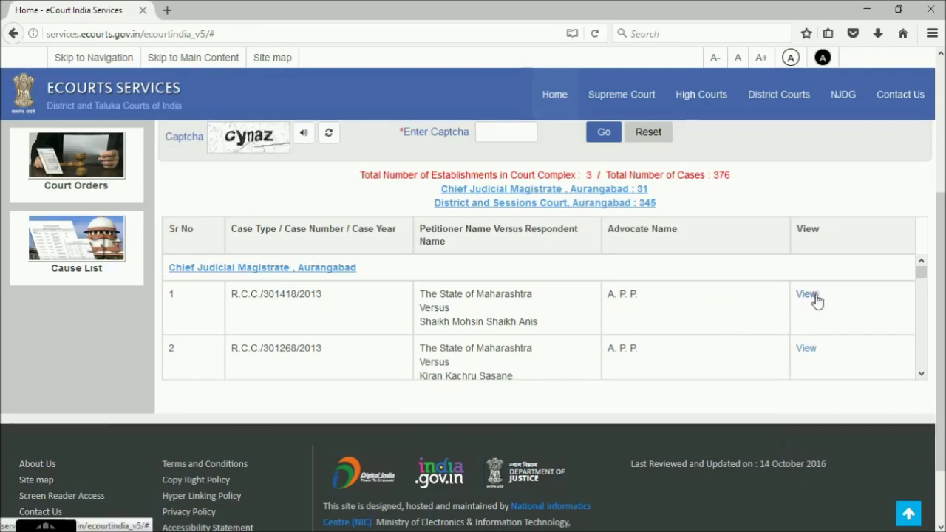
left_click(814, 297)
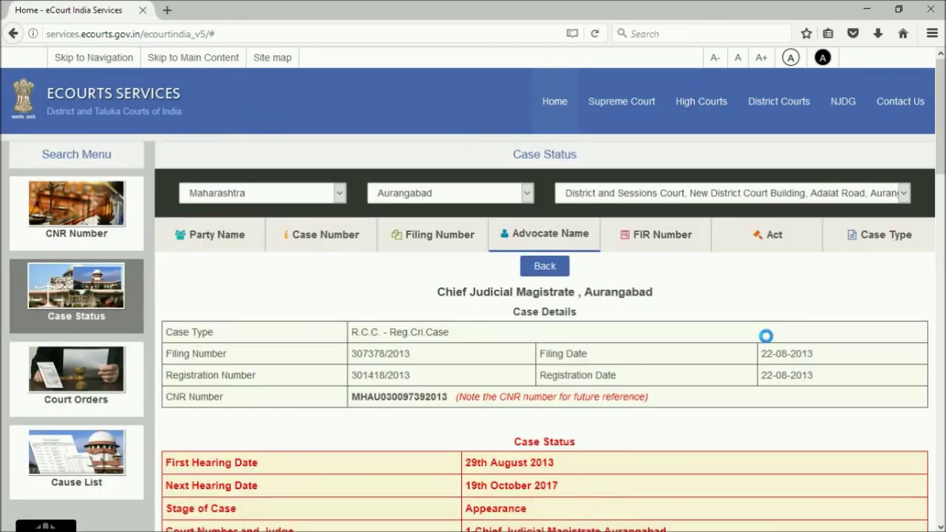
Read the case details, including next hearing on 19th October 2017, then return to top
scroll(766, 336, "down", 5)
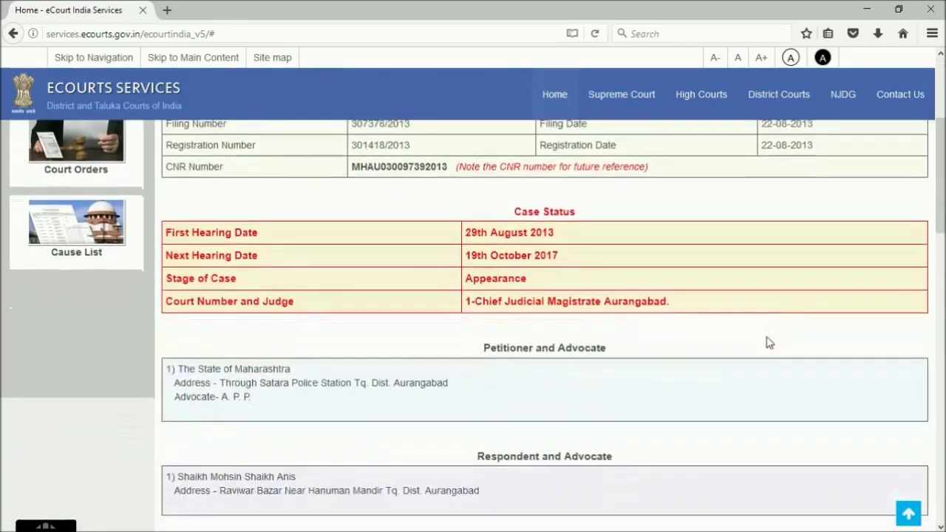
scroll(766, 341, "down", 5)
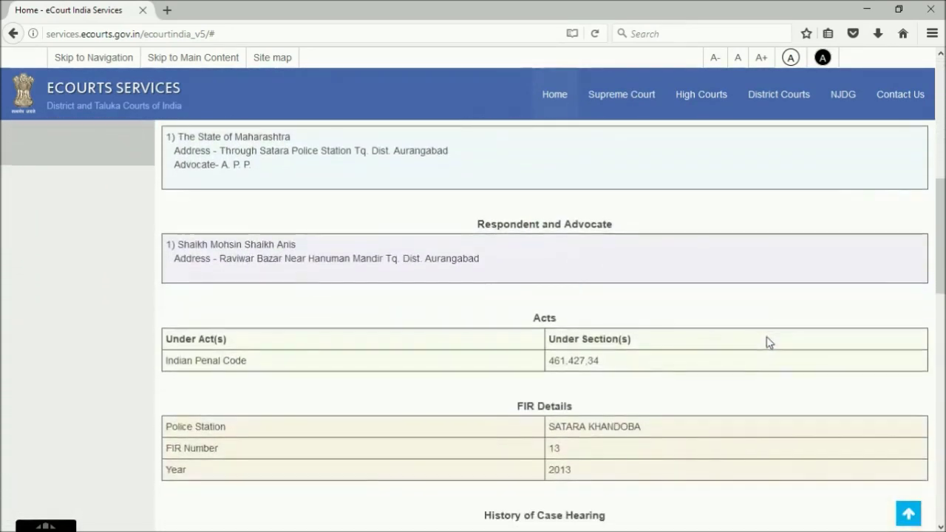
scroll(767, 341, "down", 3)
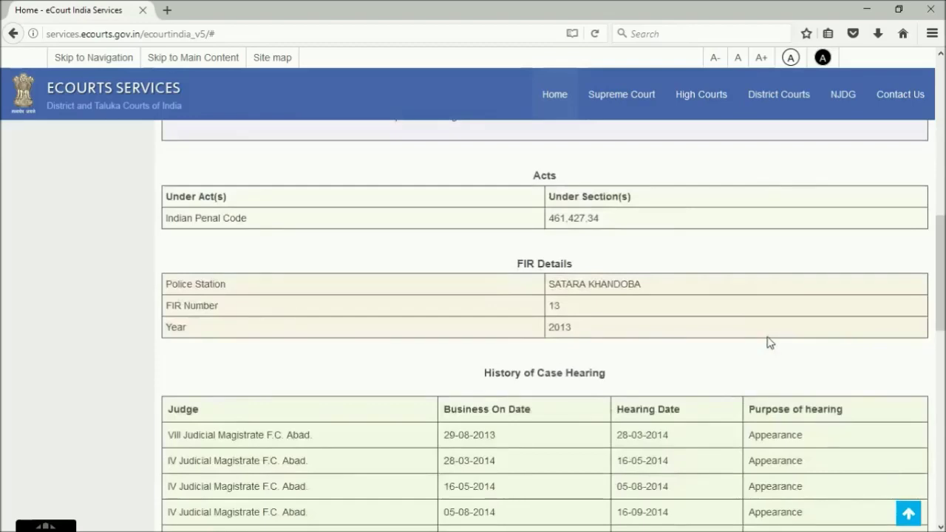
scroll(769, 342, "down", 3)
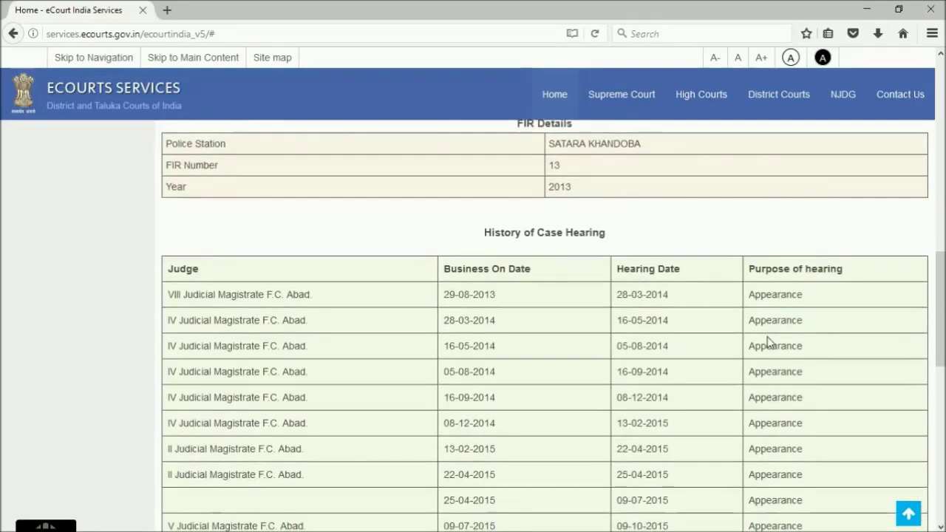
scroll(767, 341, "down", 8)
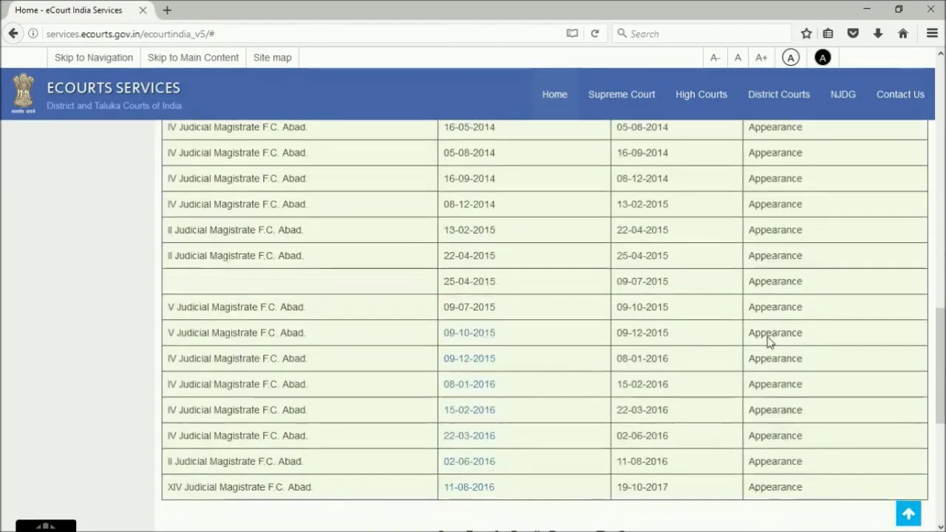
scroll(768, 336, "down", 4)
scroll(767, 334, "up", 3)
scroll(769, 342, "up", 10)
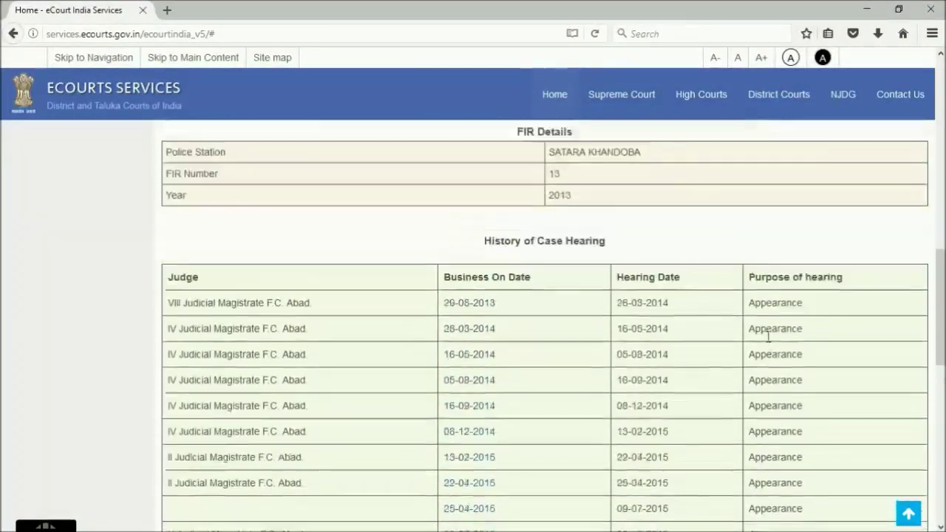
scroll(768, 341, "up", 15)
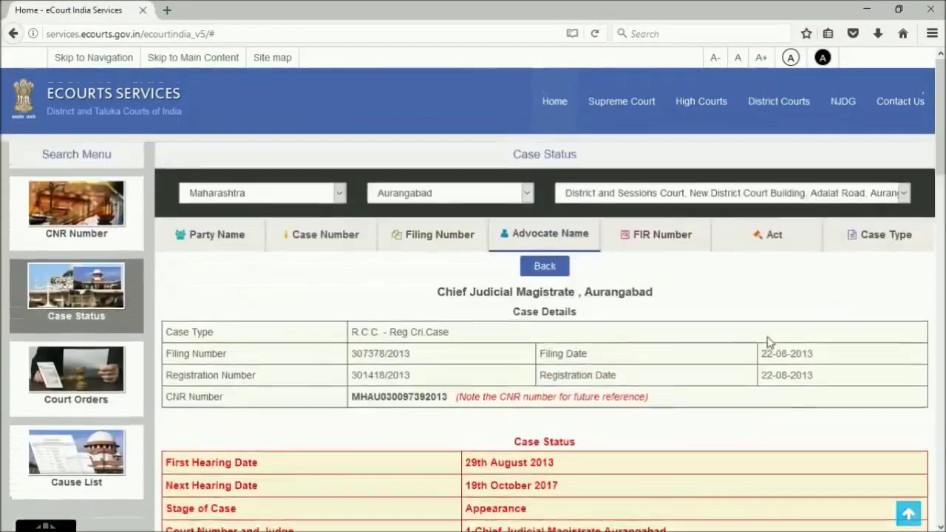
scroll(768, 342, "down", 20)
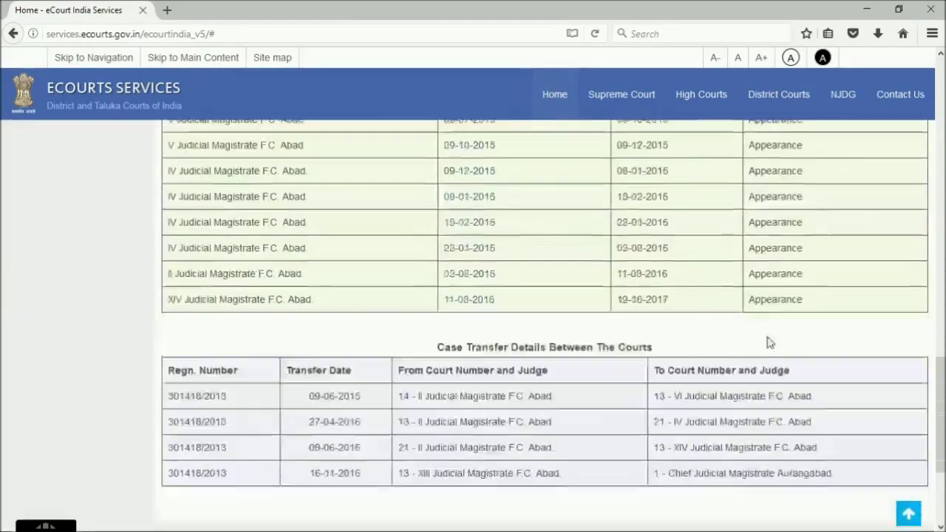
scroll(769, 342, "up", 20)
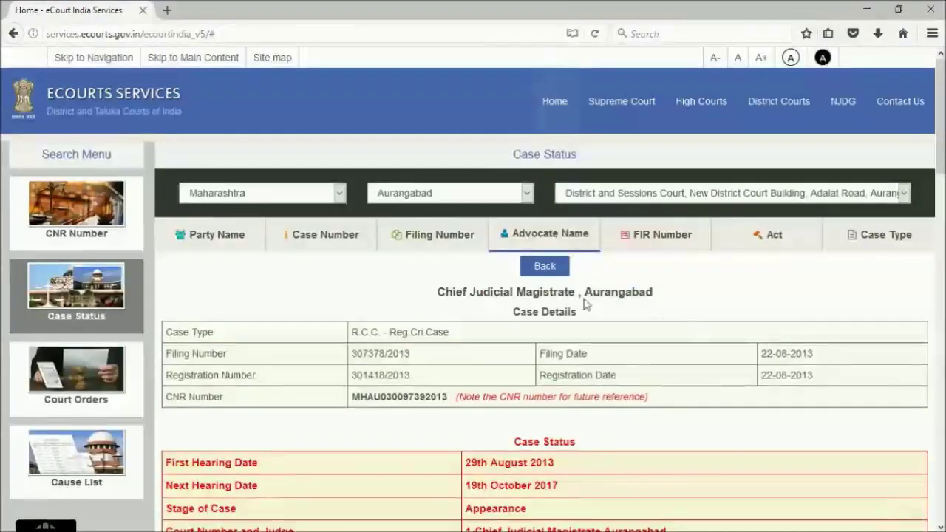
Request the Date Case List for 04-05-2017 using the advocate's bar registration code
left_click(536, 268)
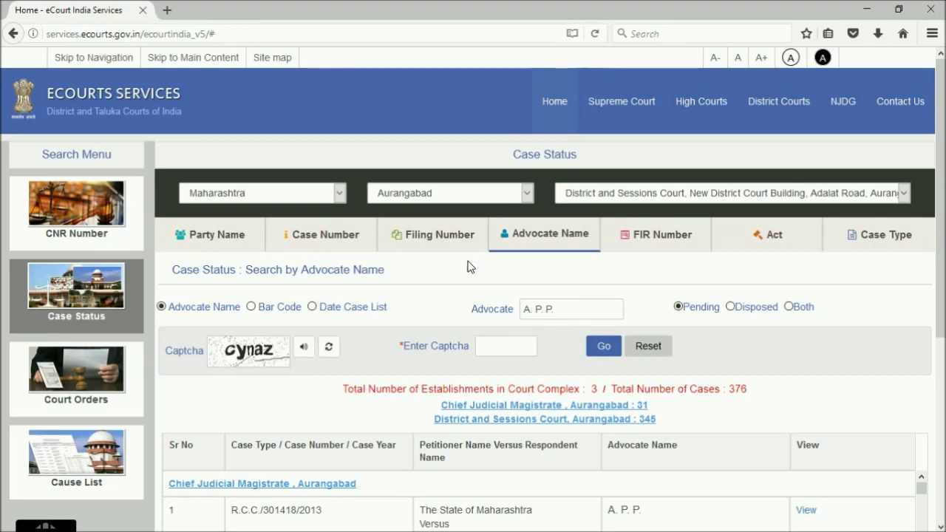
left_click(312, 308)
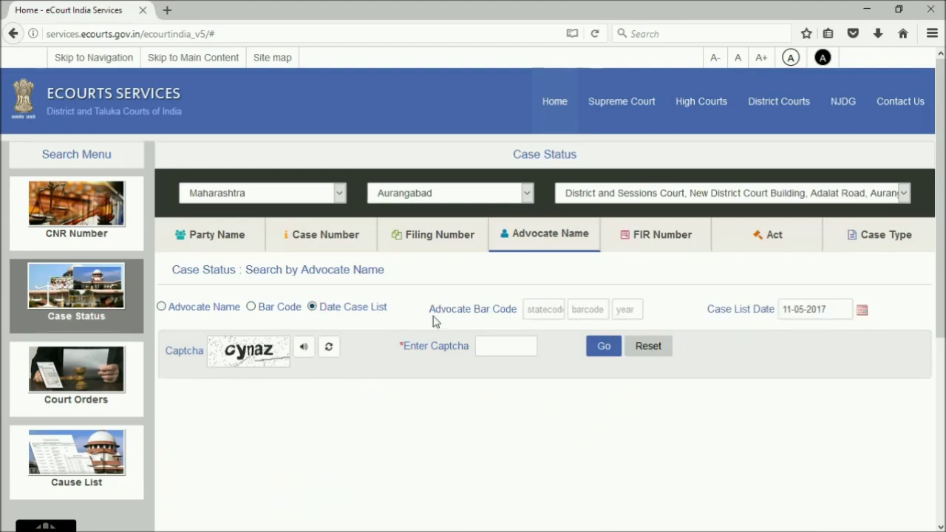
left_click(529, 311)
type("1430")
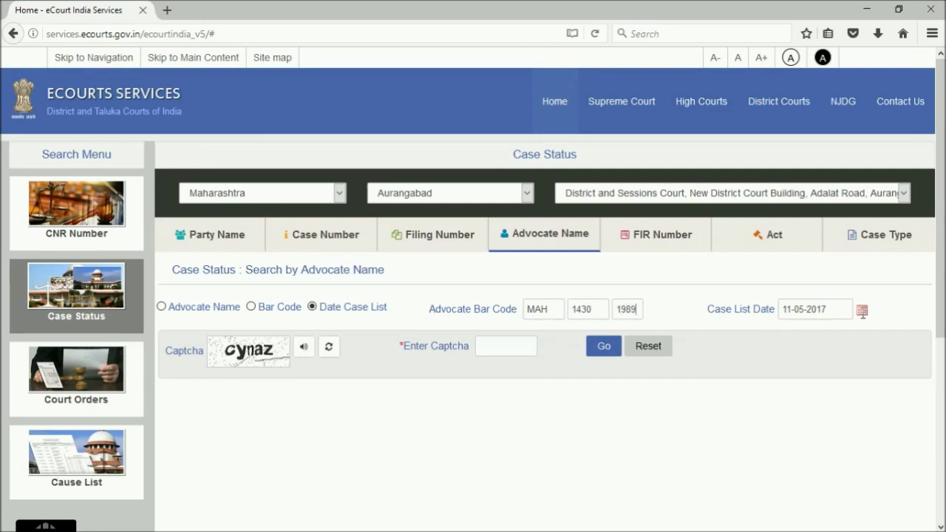
left_click(863, 313)
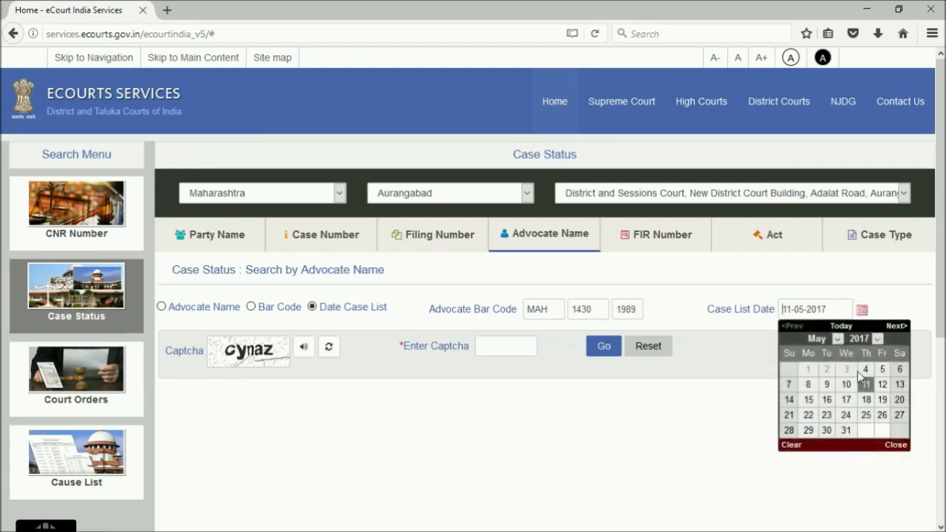
left_click(867, 370)
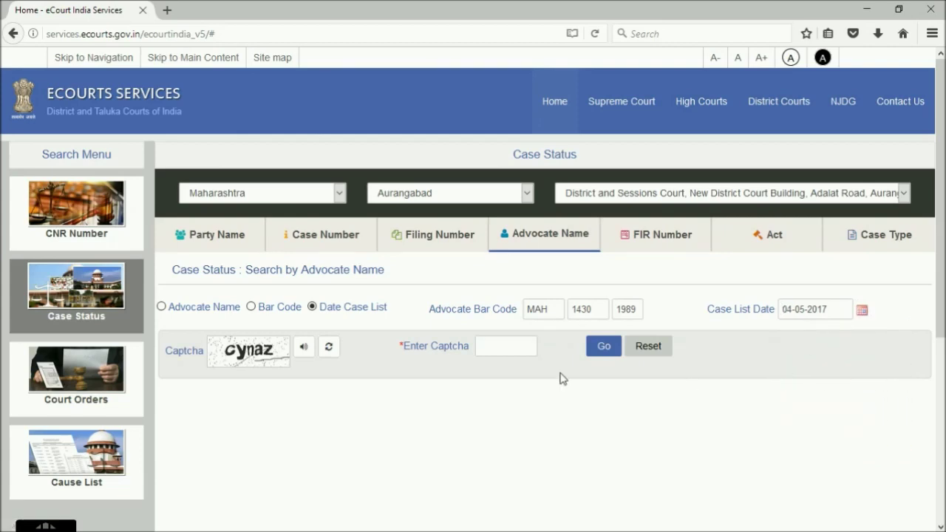
type("cynaz")
left_click(592, 353)
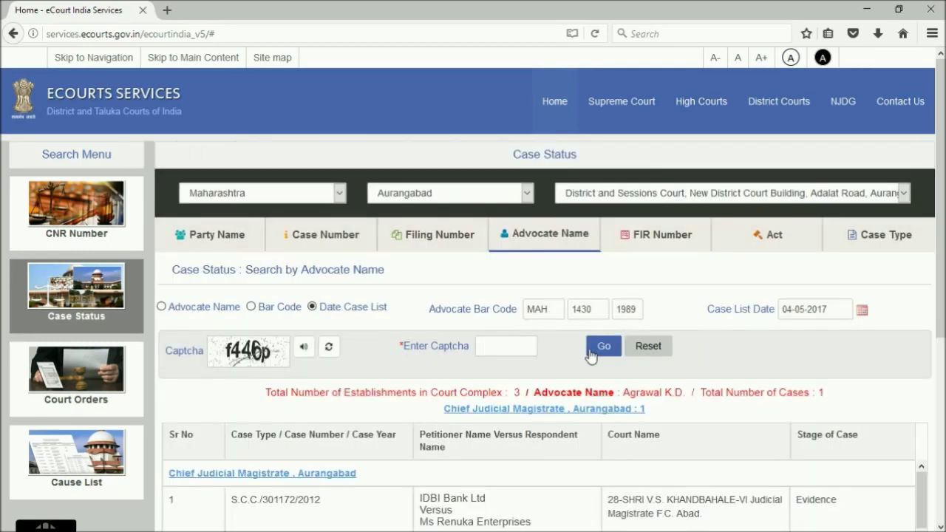
Scroll through the date case list showing one pending case
scroll(765, 499, "down", 2)
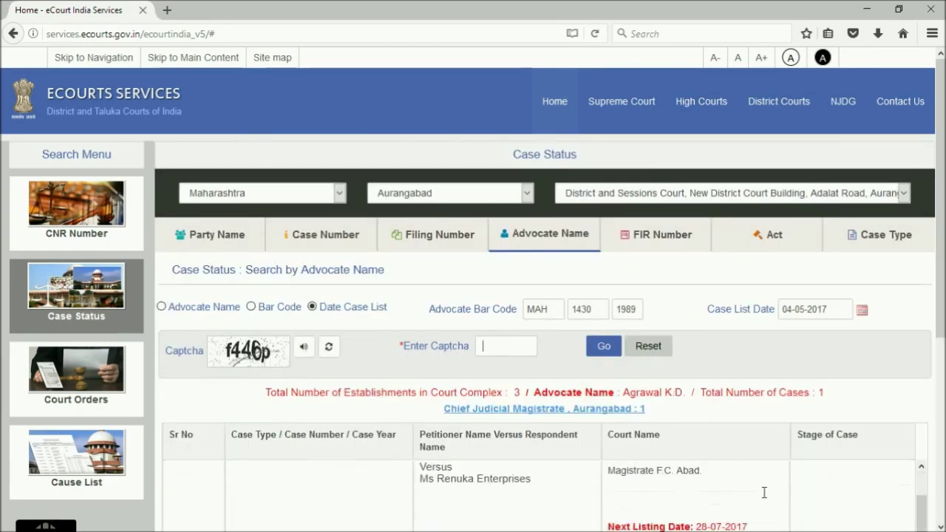
scroll(765, 499, "up", 2)
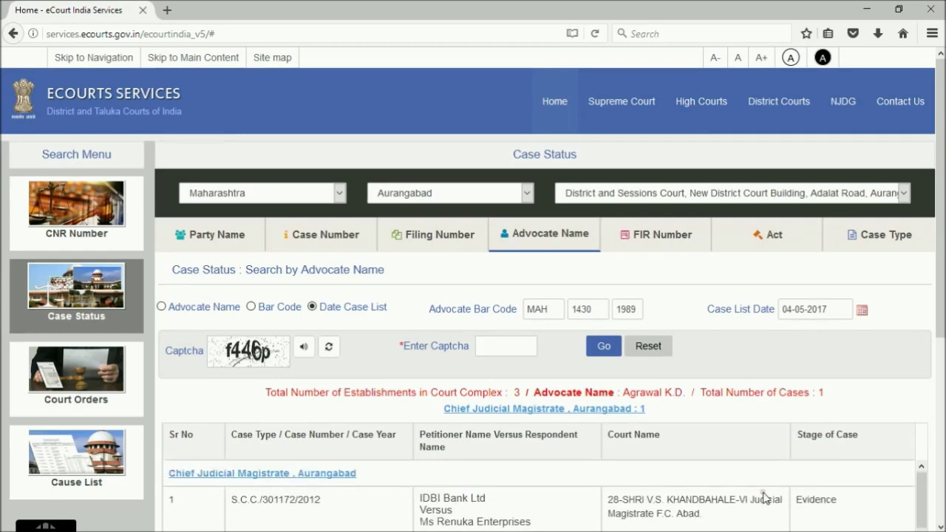
scroll(764, 497, "down", 2)
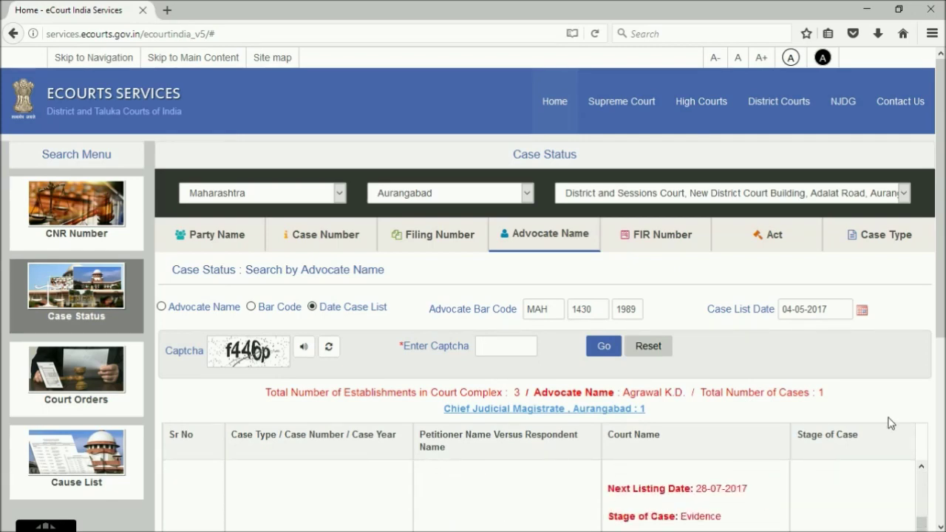
scroll(894, 416, "down", 1)
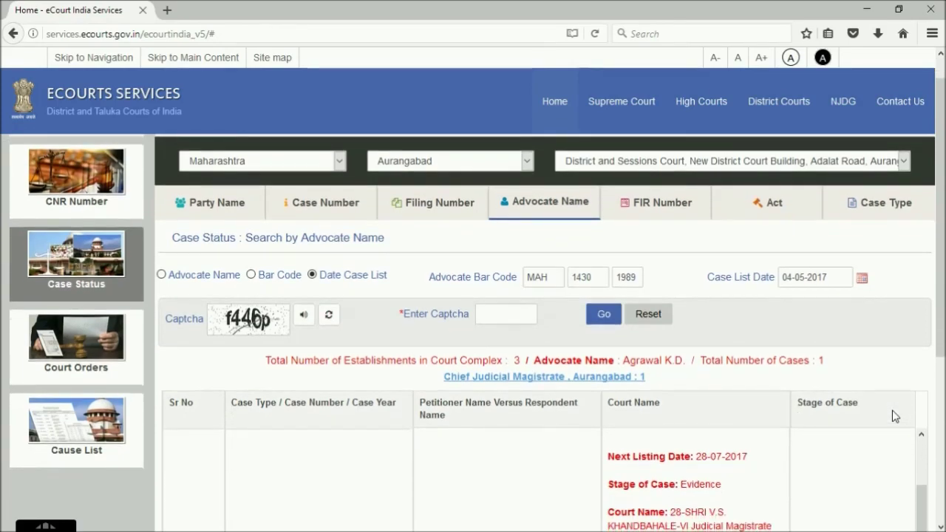
scroll(915, 333, "down", 5)
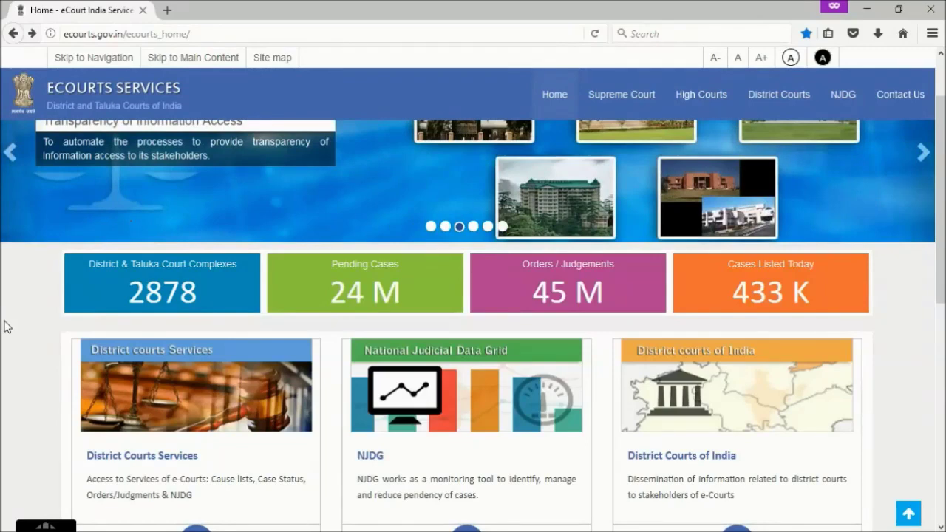
Scroll down the eCourts home page and open the District Courts Services card
scroll(5, 326, "down", 2)
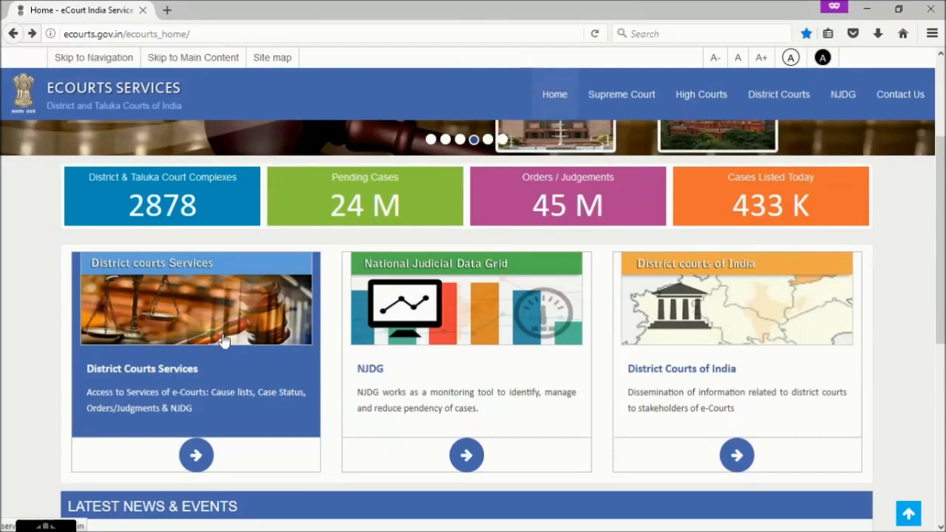
left_click(232, 365)
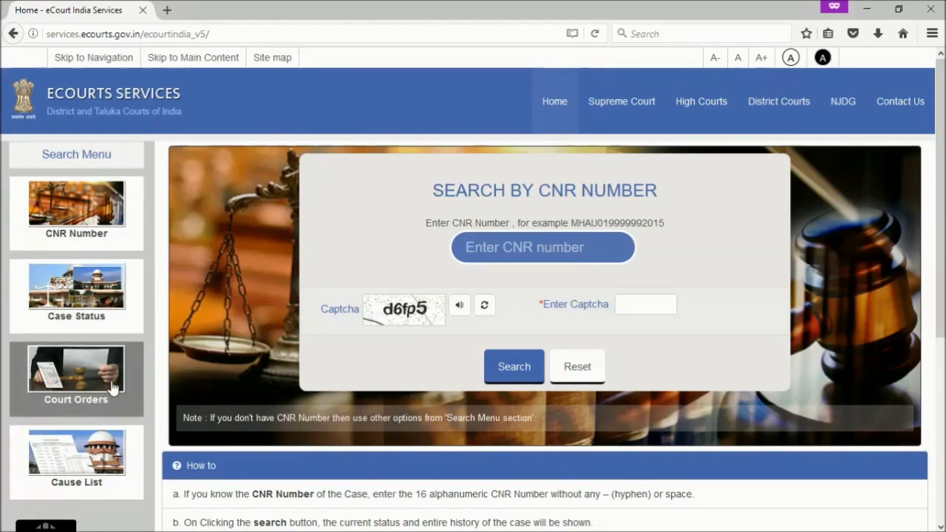
Open Case Status and select Maharashtra, Aurangabad and the District and Sessions Court, New District Court Building
left_click(70, 318)
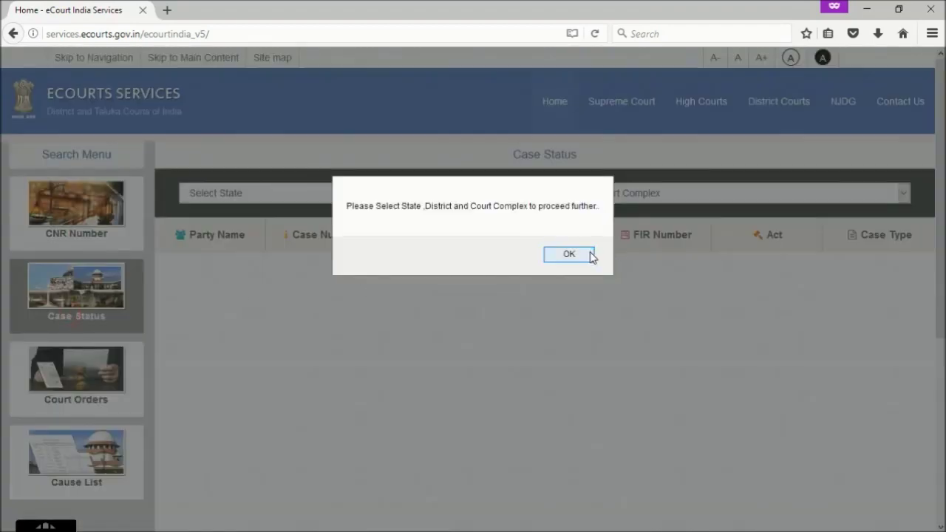
left_click(590, 254)
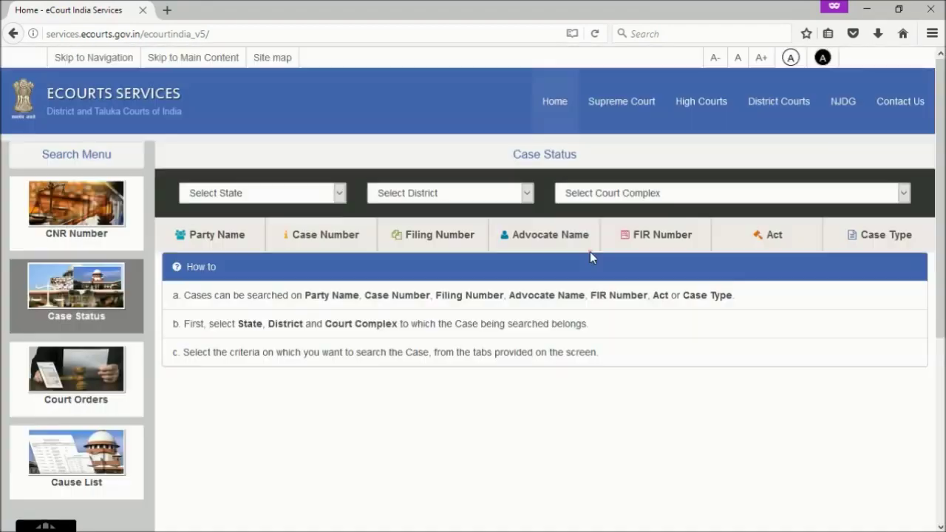
left_click(338, 192)
scroll(275, 381, "down", 1)
scroll(274, 382, "up", 1)
scroll(274, 381, "down", 2)
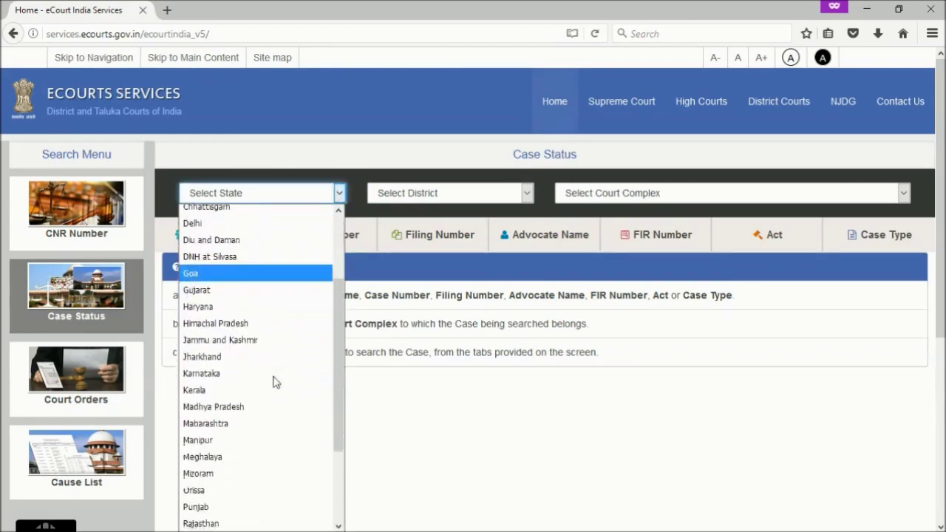
left_click(204, 420)
left_click(527, 194)
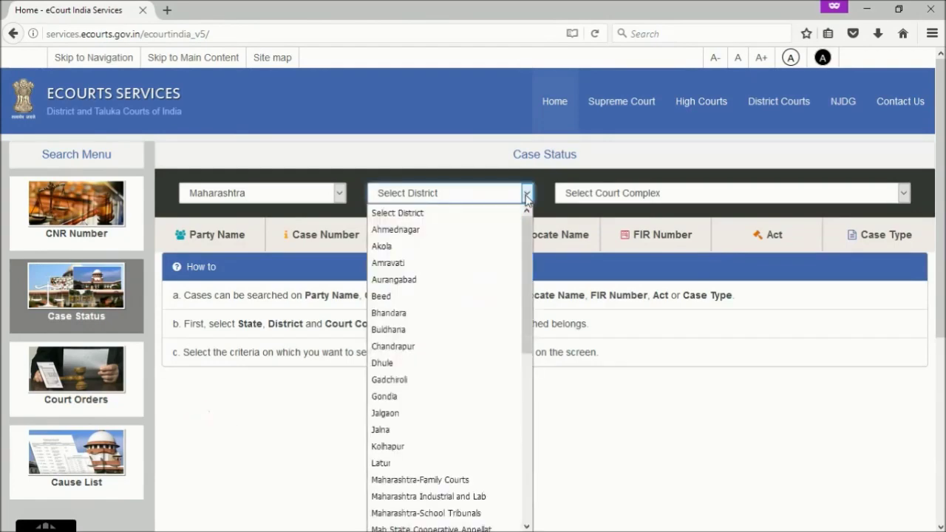
left_click(433, 279)
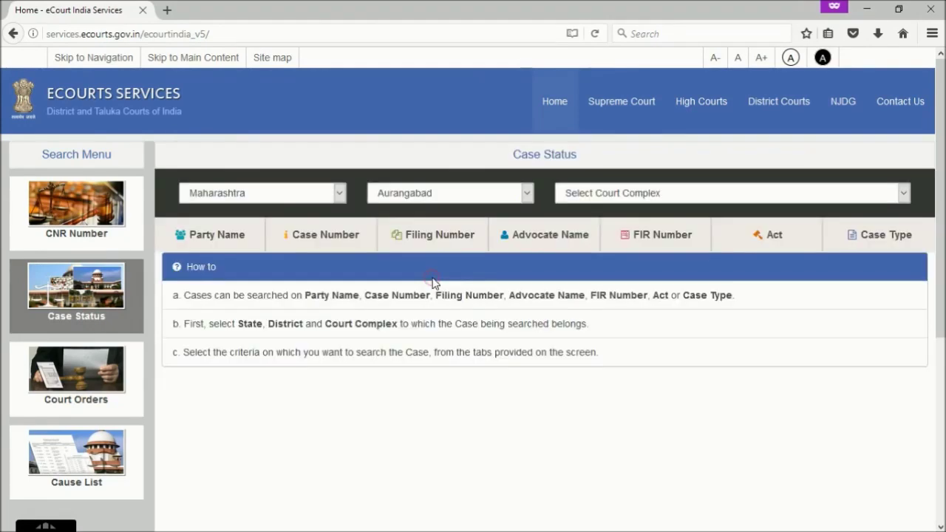
left_click(662, 193)
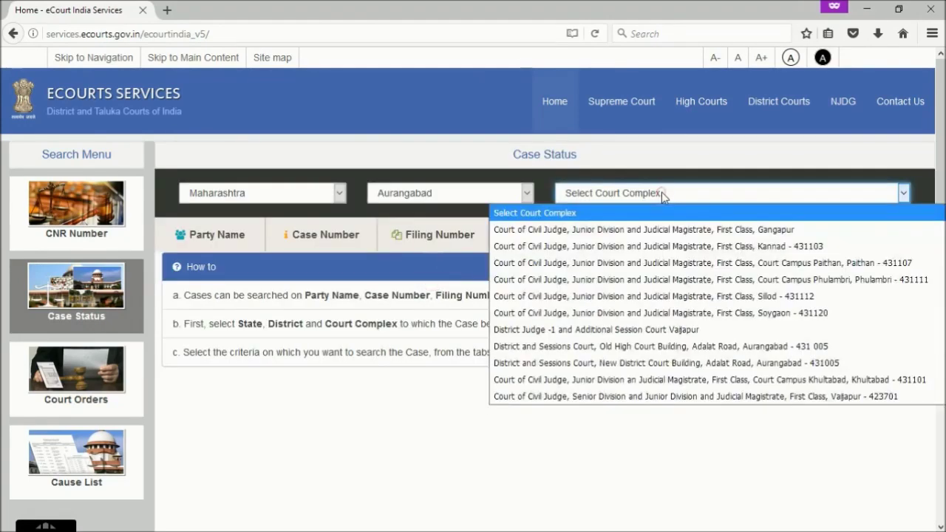
left_click(591, 363)
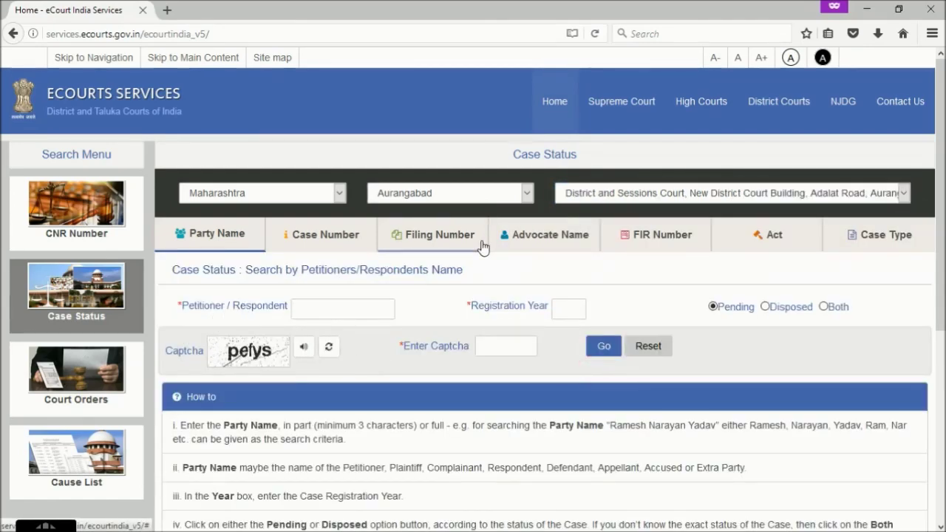
Search by advocate name and browse the 2000 results: 668 CJM, 538 District and Sessions, 794 Civil
left_click(529, 242)
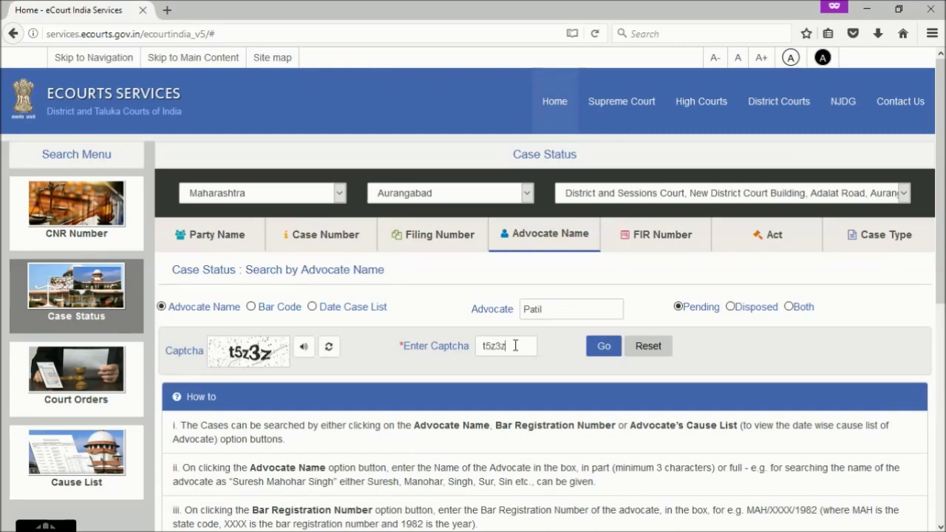
left_click(604, 348)
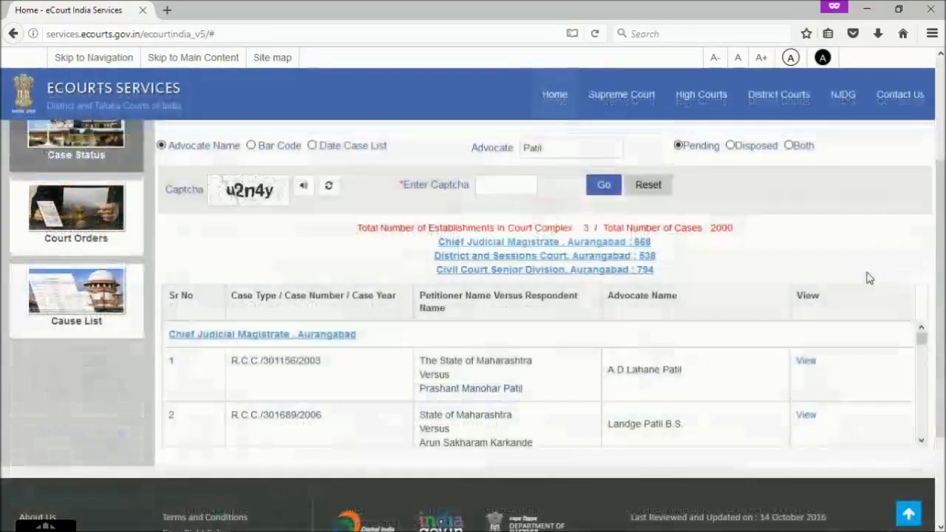
scroll(866, 274, "up", 2)
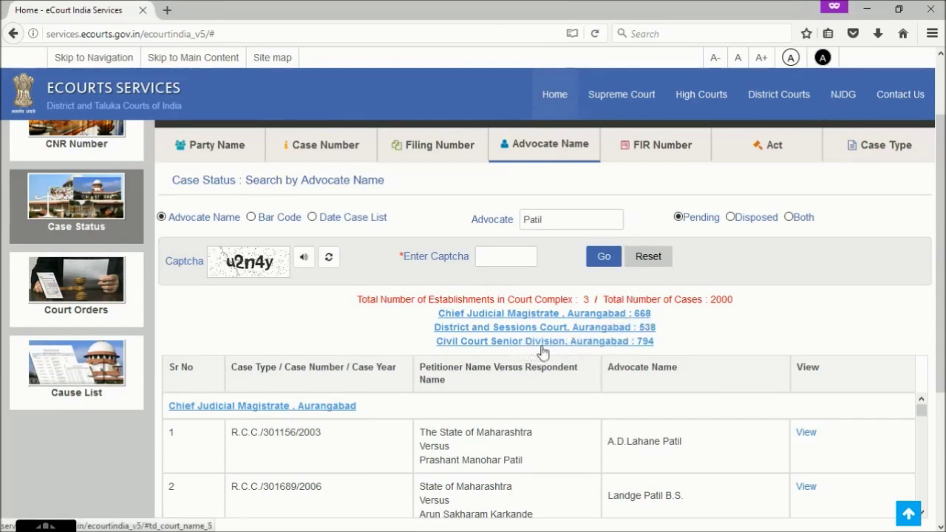
mouse_move(921, 410)
left_mouse_down()
mouse_move(922, 502)
mouse_move(917, 405)
left_mouse_up()
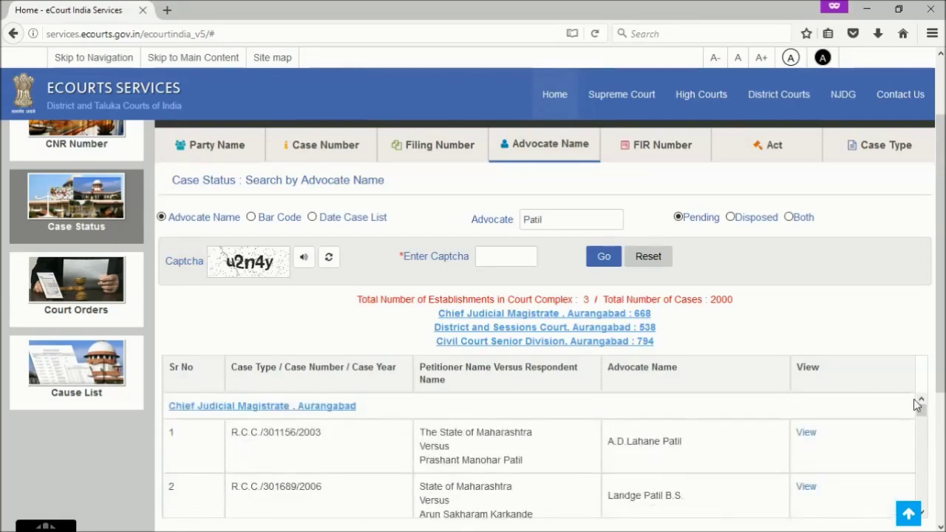
Review the details of case R.C.C. 301156/2003, then go back to the 2000-case results
left_click(806, 438)
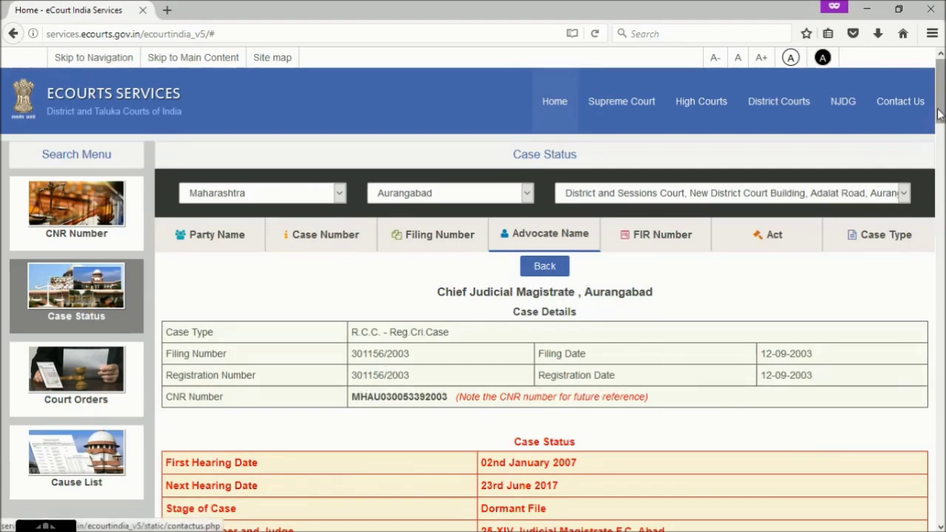
scroll(292, 298, "down", 5)
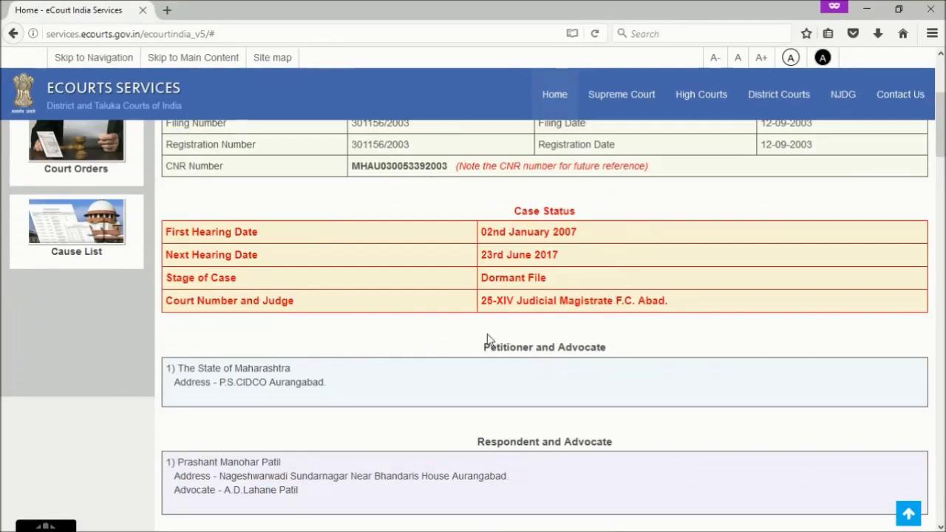
scroll(673, 277, "down", 3)
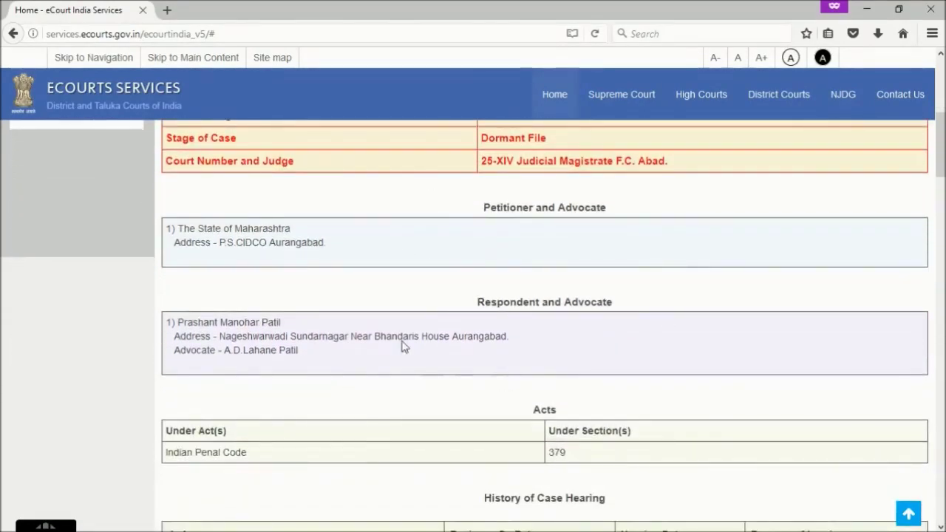
scroll(679, 360, "down", 4)
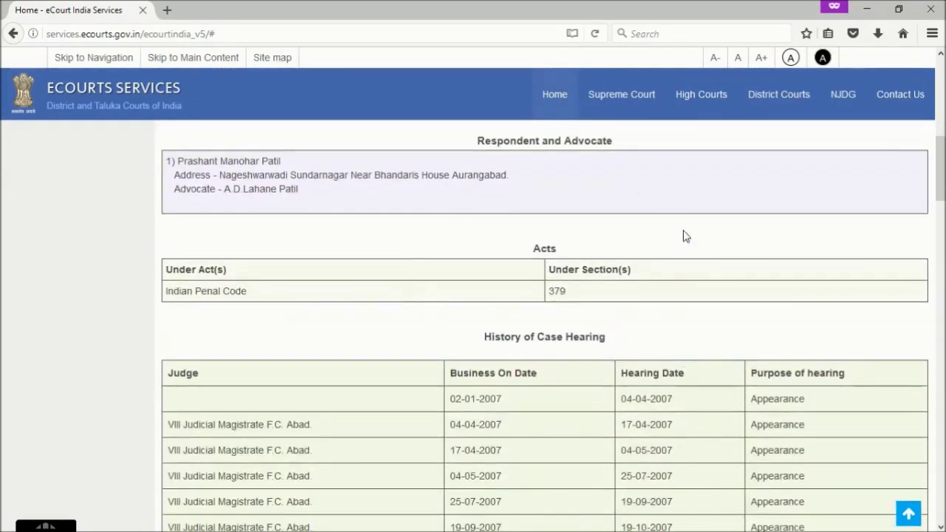
left_click_drag(942, 153, 938, 458)
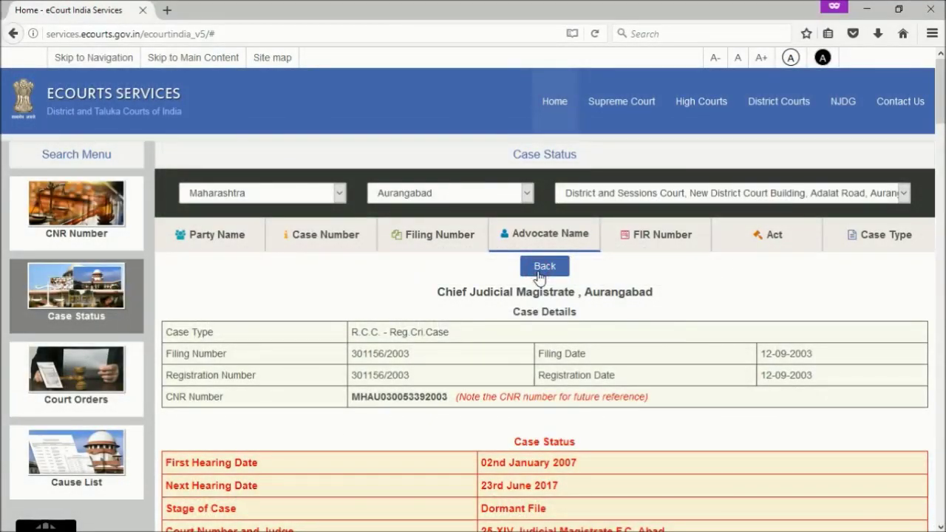
left_click(545, 267)
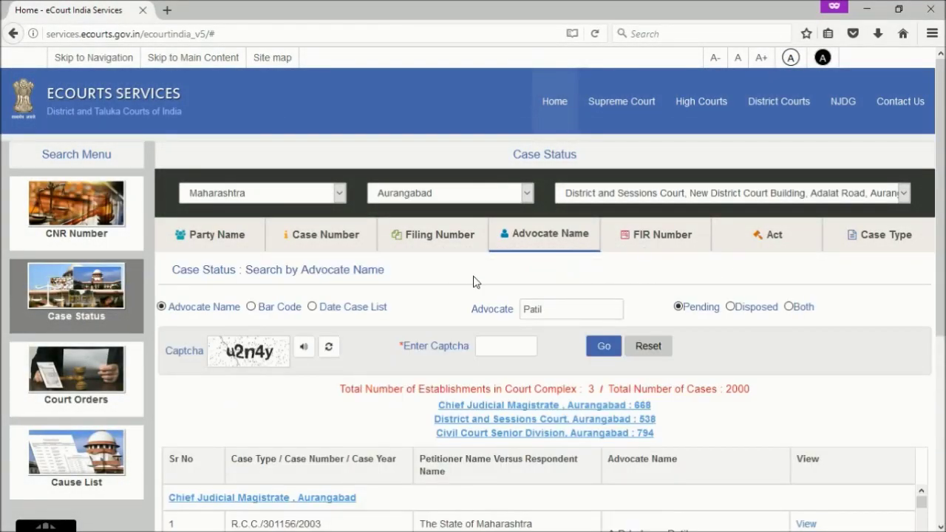
Search by the advocate's bar code, listing 272 pending cases: 28 CJM, 32 Sessions, 212 Civil
left_click(252, 308)
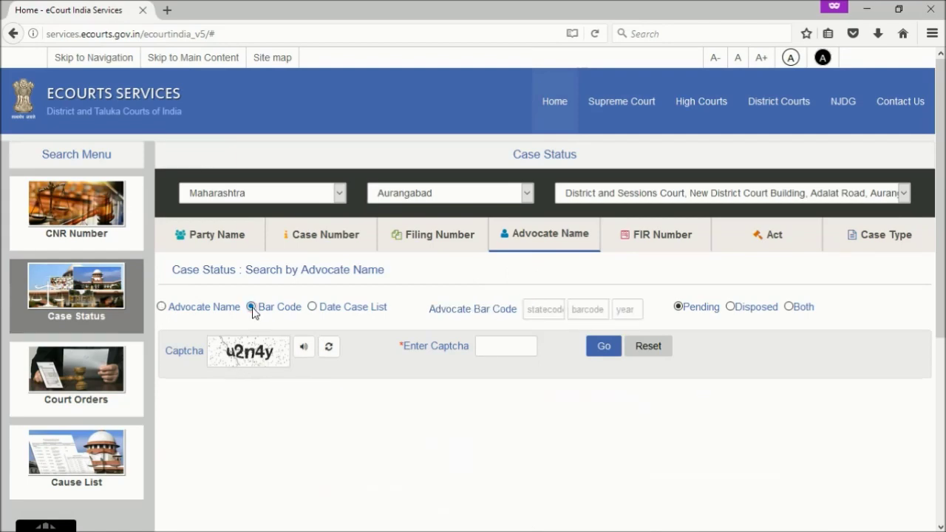
left_click(555, 307)
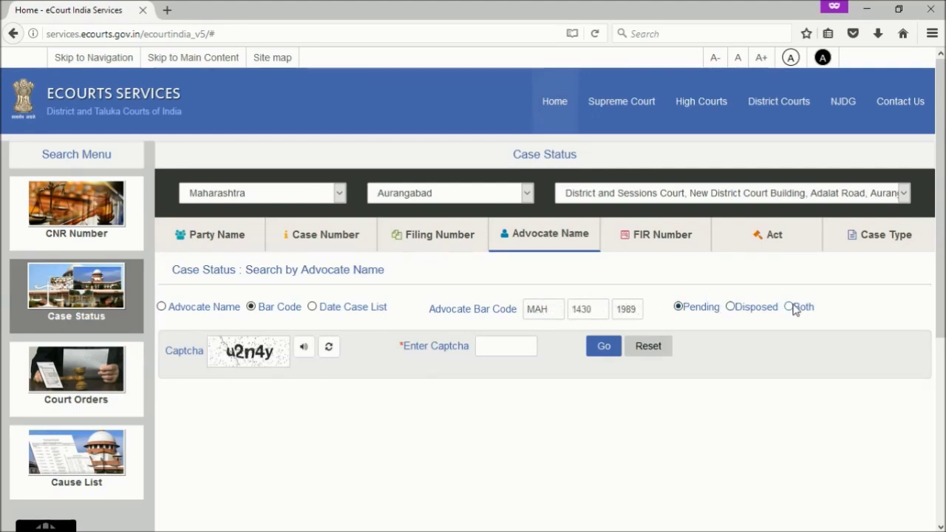
left_click(491, 349)
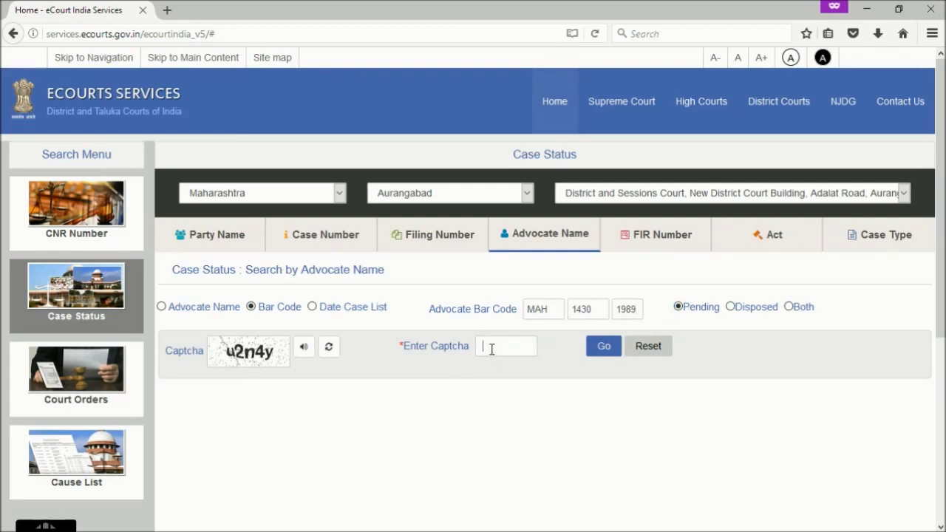
type("u2n4y")
left_click(597, 341)
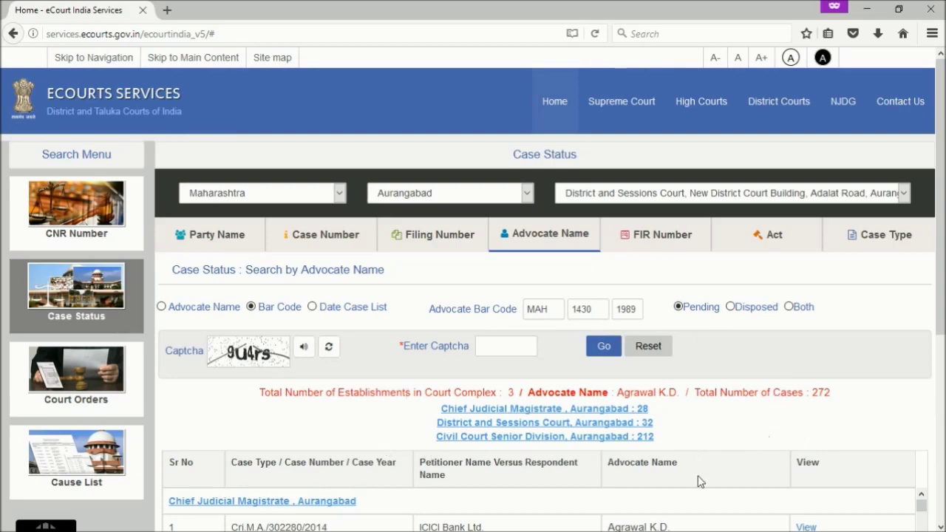
mouse_move(945, 325)
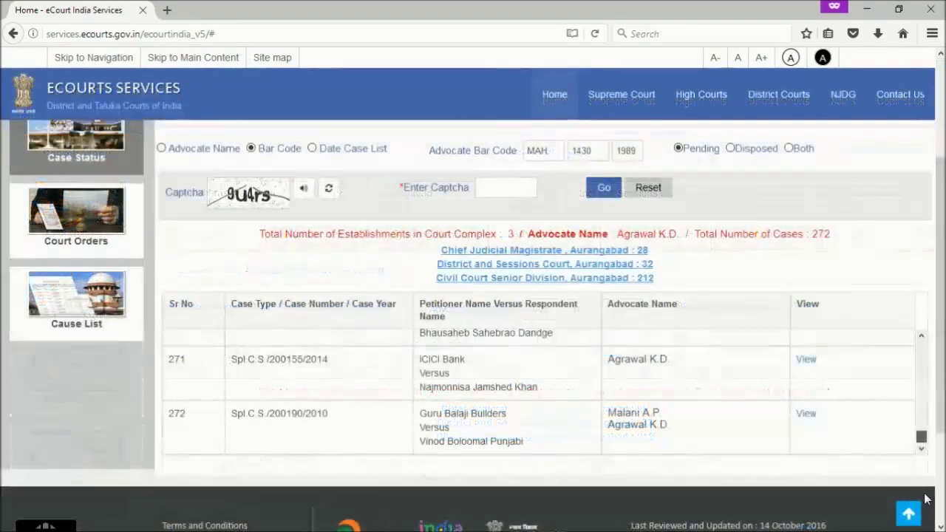
left_click_drag(921, 437, 921, 343)
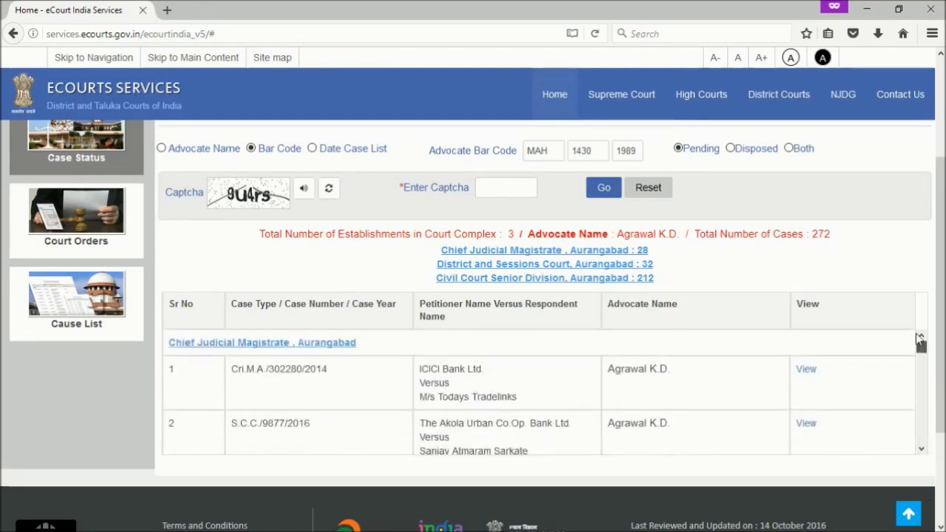
View details of Cri.M.A. 302280/2014, transferred on 27-04-2016 to court 19
left_click(806, 370)
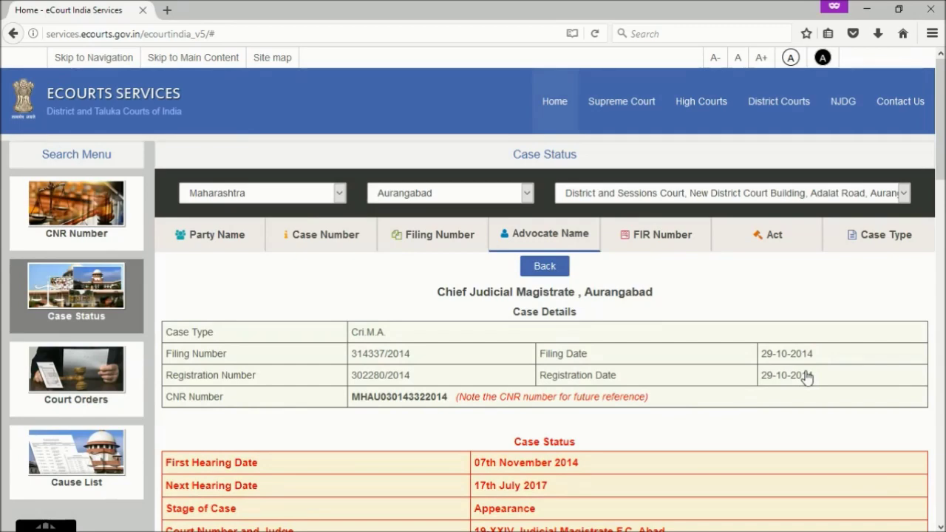
left_click_drag(941, 163, 941, 481)
Search the advocate's date case list for 12-06-2017 using state code MAH
left_click(545, 268)
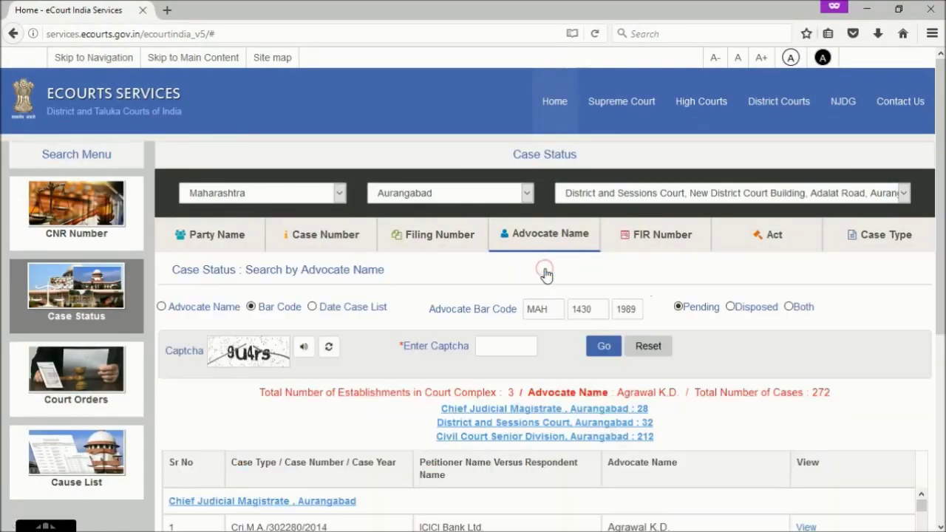
left_click(326, 309)
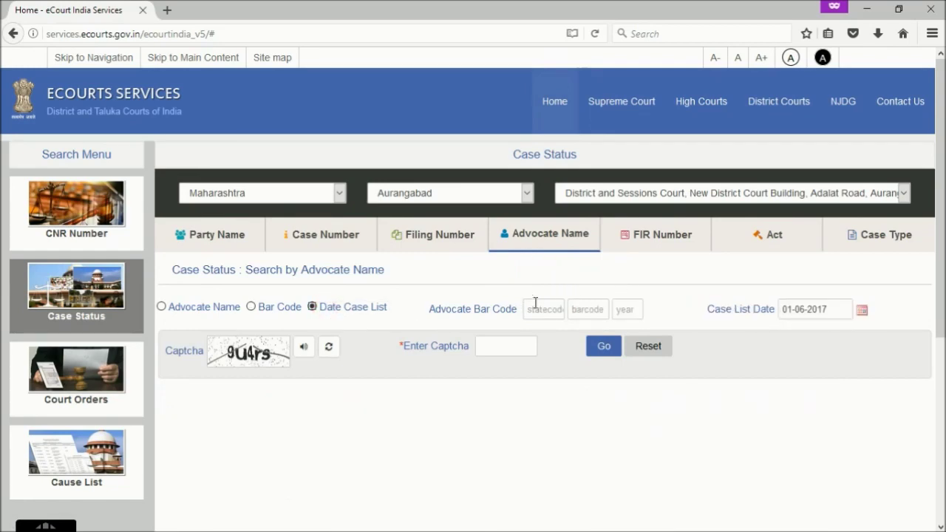
type("MAH")
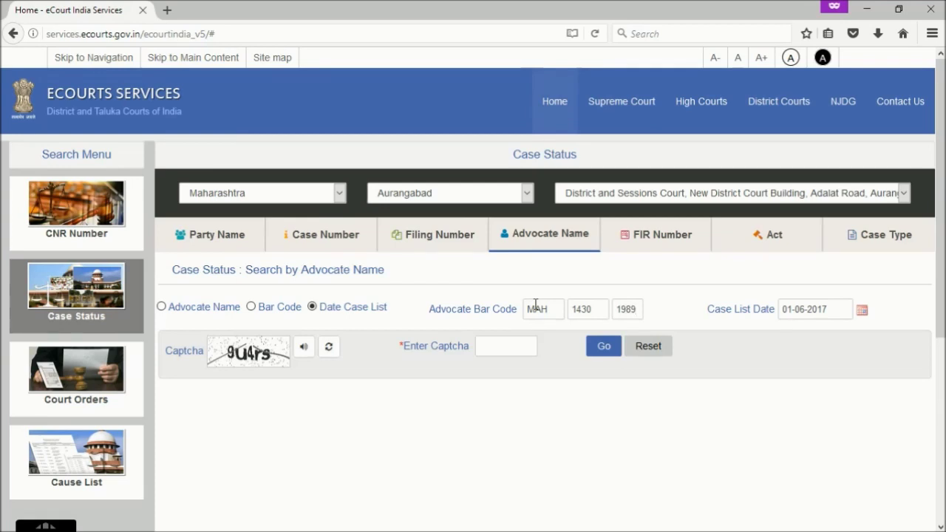
right_click(863, 314)
left_click(881, 289)
left_click(862, 309)
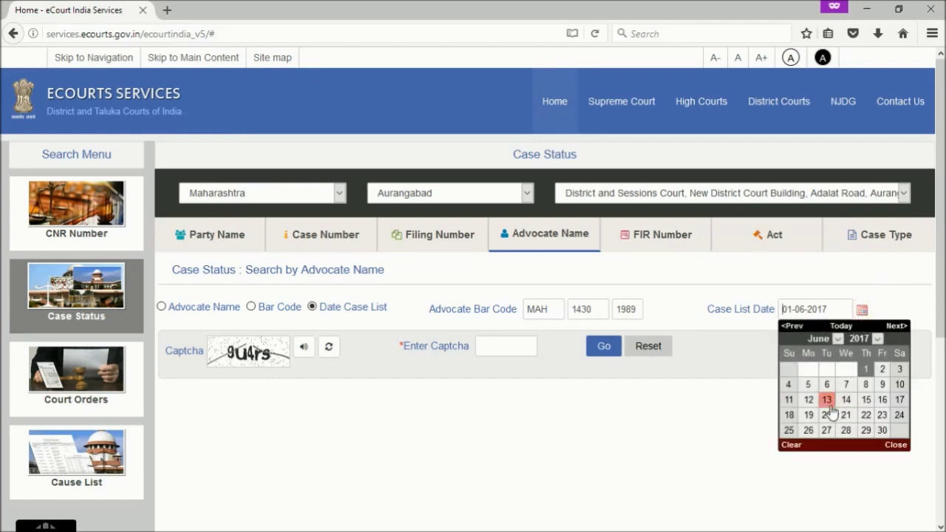
left_click(809, 400)
type("9u4rs")
left_click(601, 347)
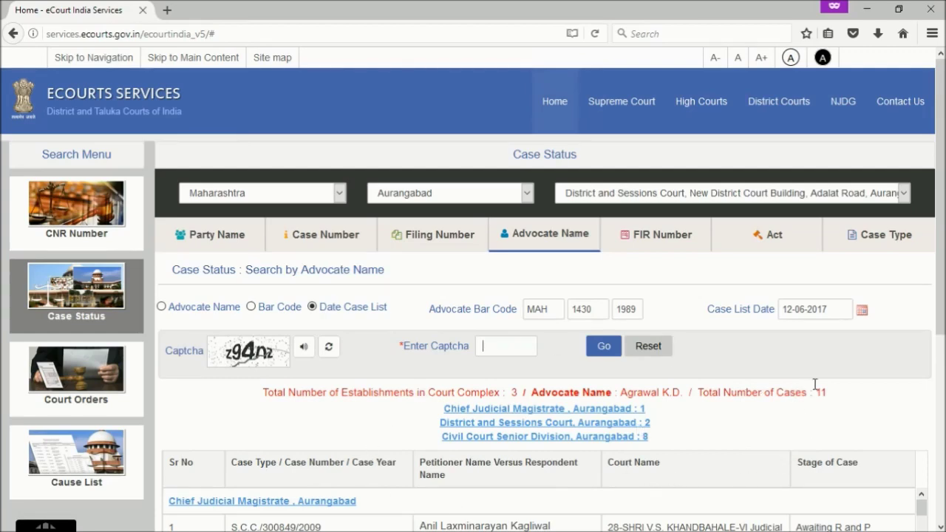
Scroll through the 11 results (1 CJM, 2 Sessions, 8 Civil Court) and reset the form
left_click_drag(939, 309, 942, 323)
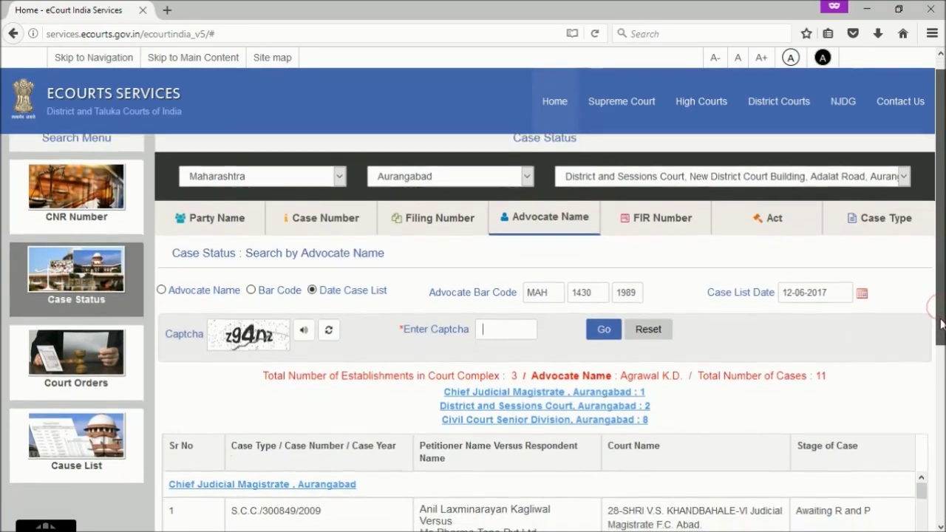
scroll(942, 323, "down", 2)
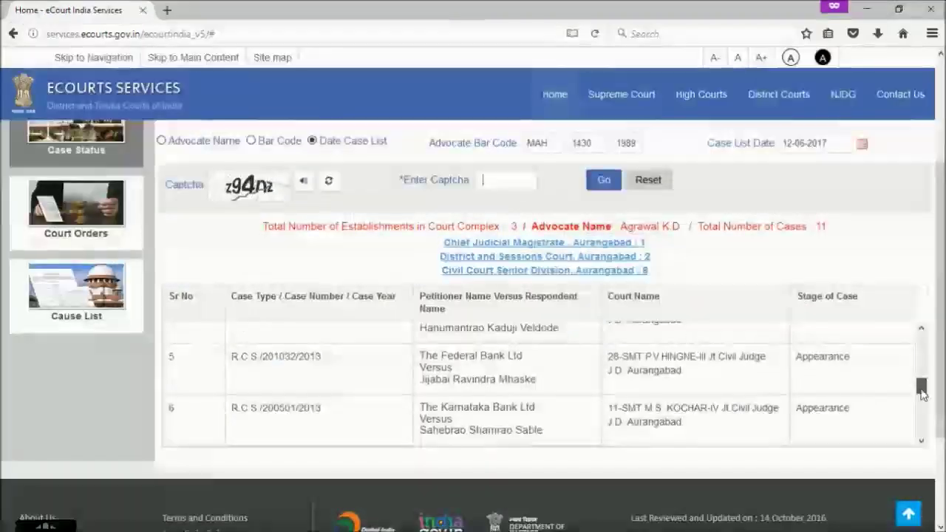
left_click_drag(921, 392, 923, 339)
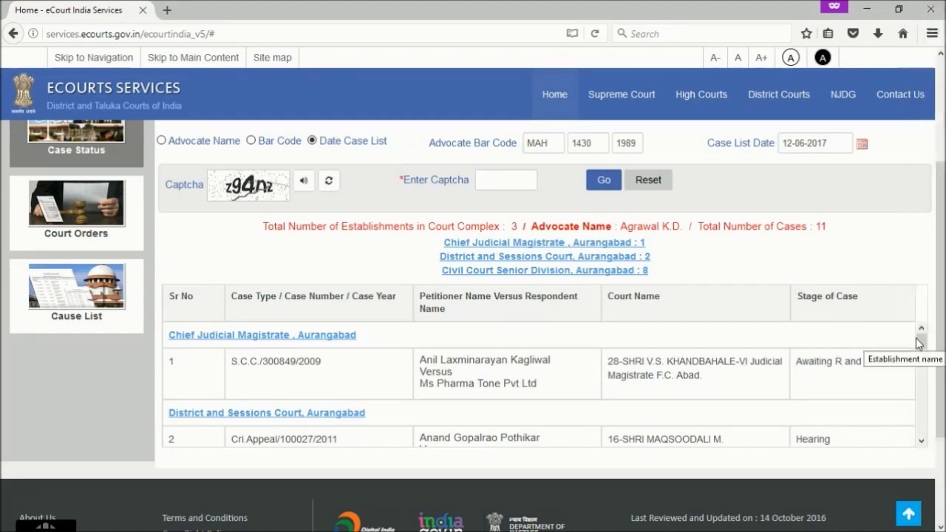
mouse_move(921, 340)
left_mouse_down()
mouse_move(922, 432)
mouse_move(922, 339)
left_mouse_up()
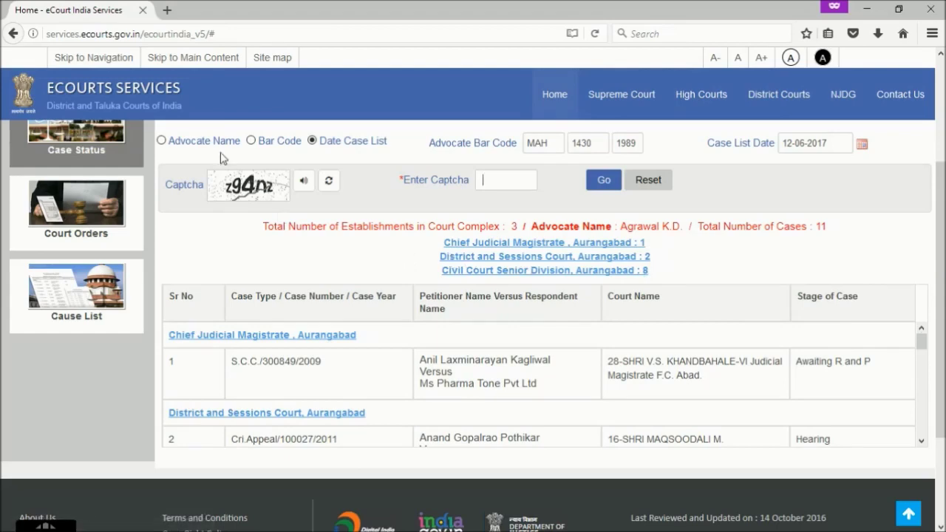
scroll(221, 158, "up", 4)
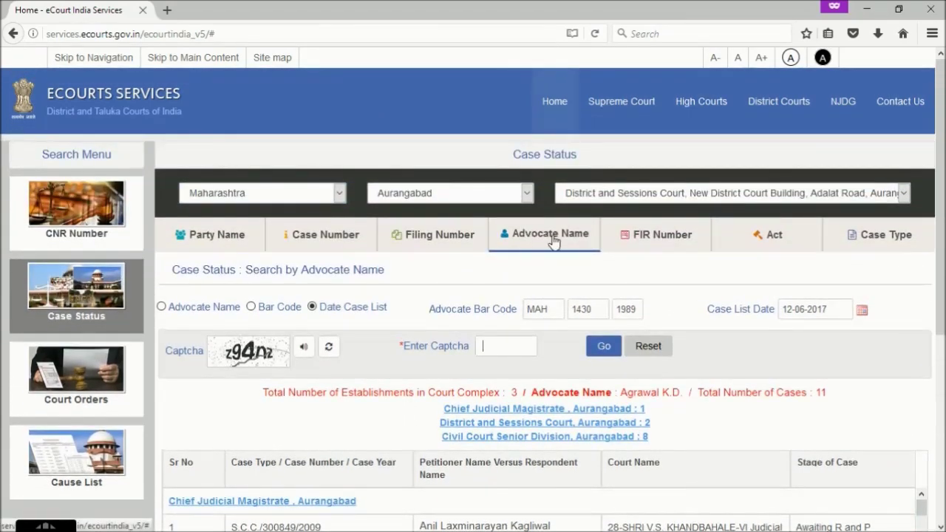
left_click(552, 238)
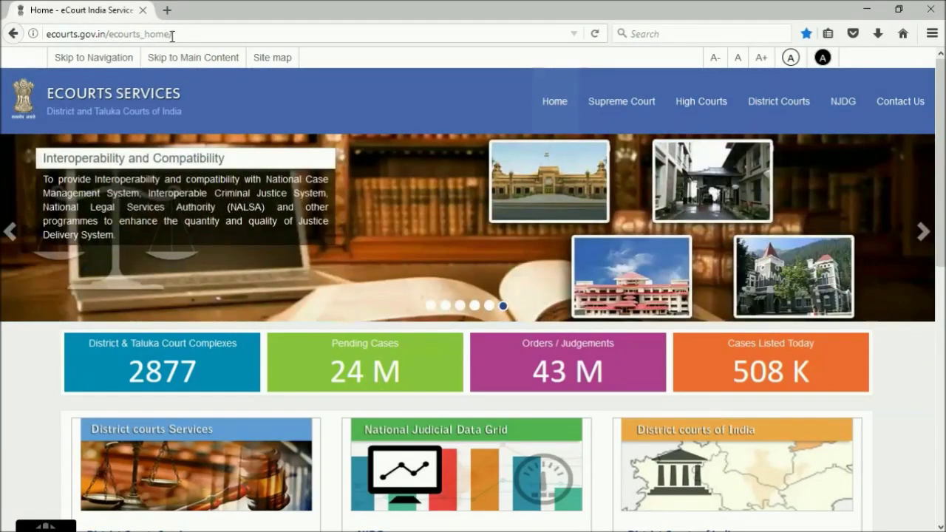
Go to District Courts Services from the eCourts home page
left_click(139, 212)
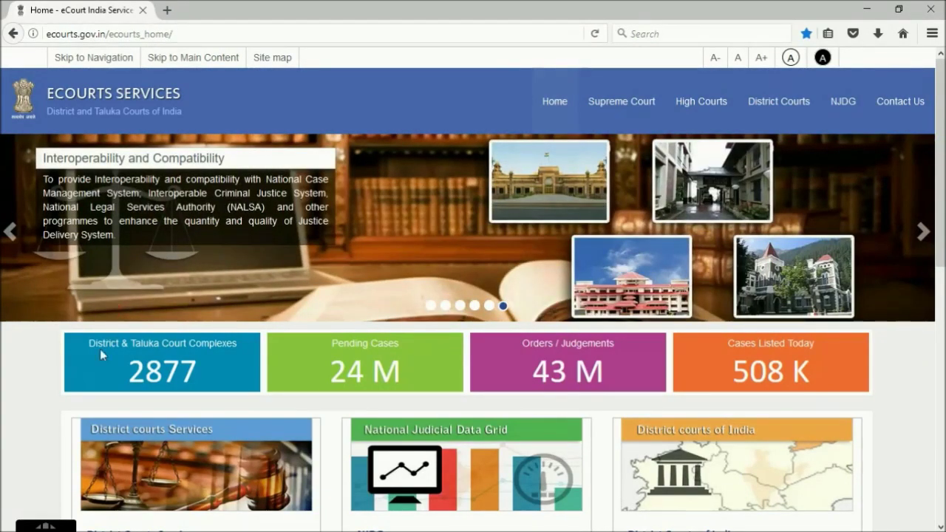
scroll(100, 349, "down", 3)
left_click(194, 335)
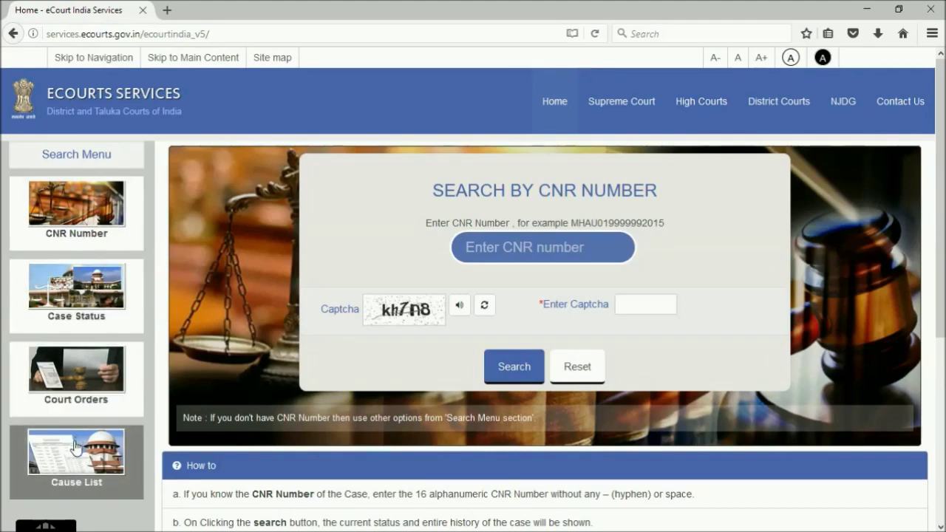
Open Case Status and choose Maharashtra, Aurangabad and the New District Court Building complex
left_click(68, 296)
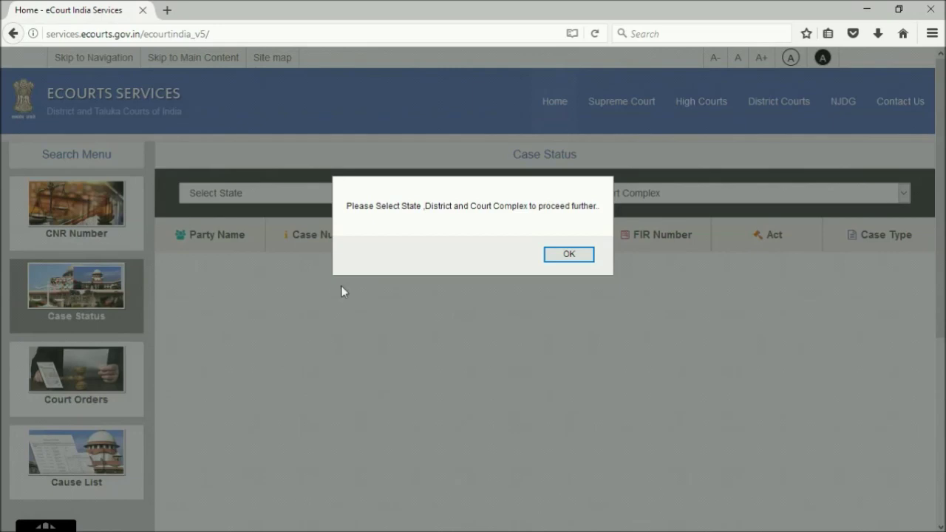
left_click(563, 255)
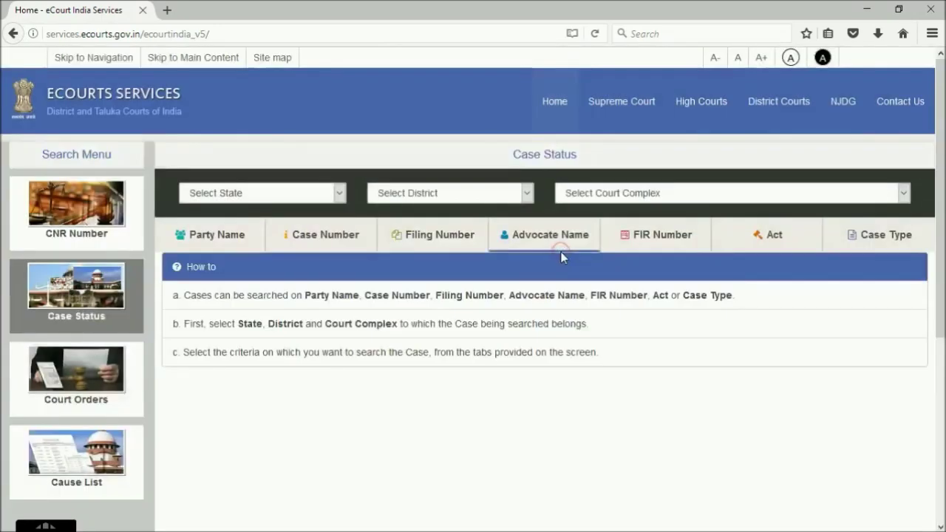
left_click(340, 193)
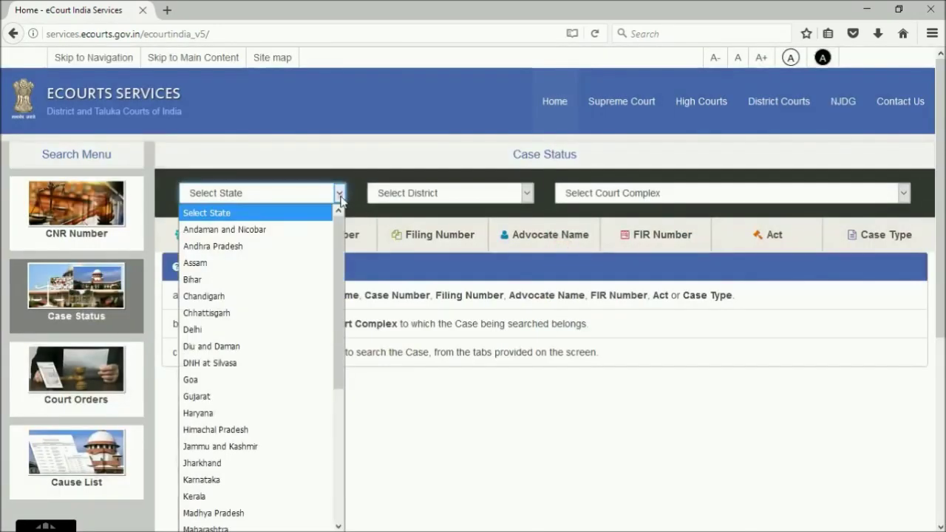
left_click(249, 488)
left_click(526, 193)
left_click(394, 280)
left_click(663, 193)
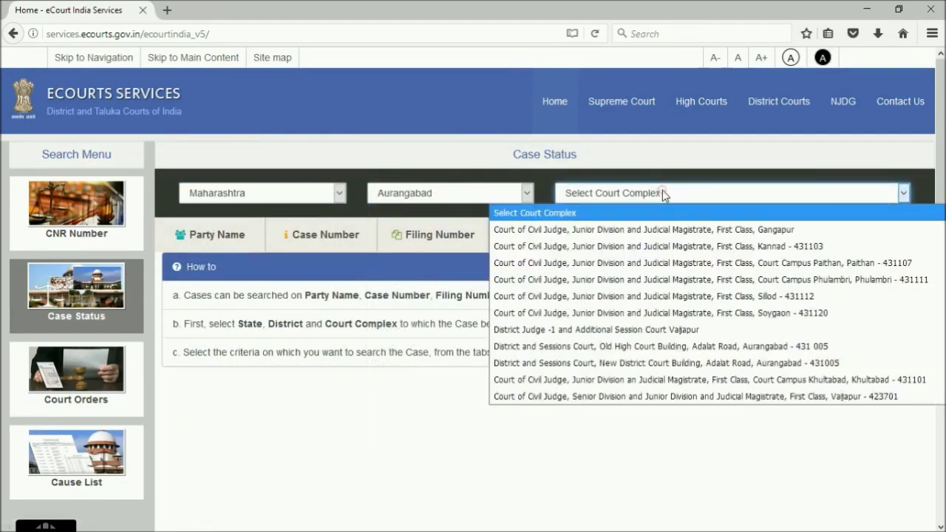
left_click(657, 363)
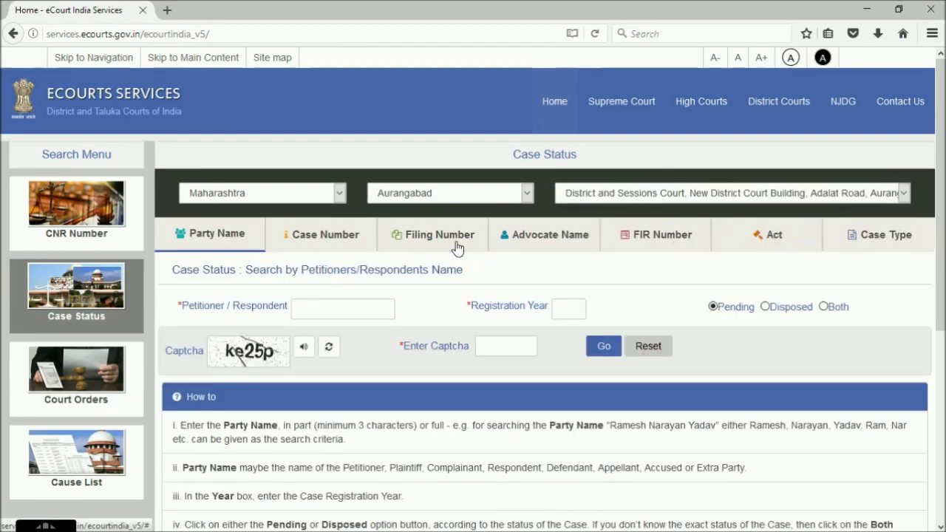
Search by case number for Sessions Case 208 of 2016 and scroll to its single result
left_click(339, 240)
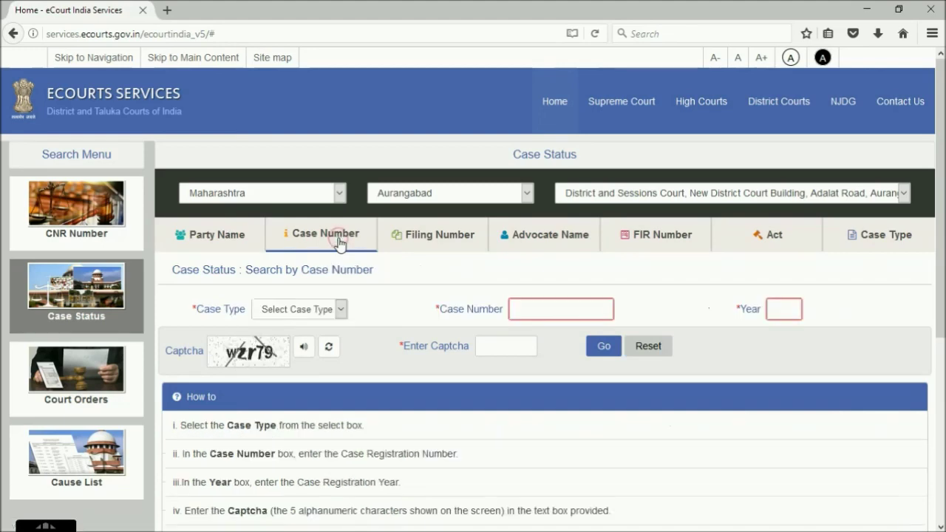
left_click(341, 310)
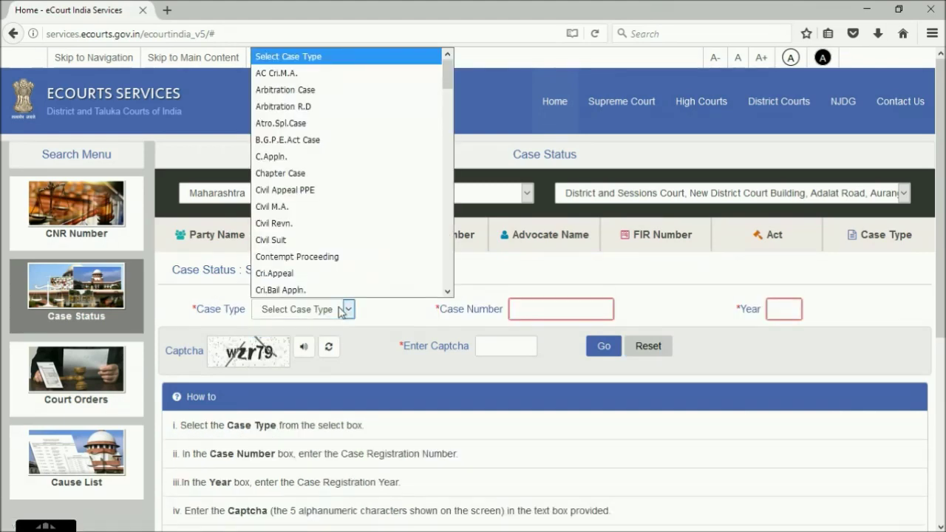
scroll(342, 219, "down", 20)
left_click(323, 278)
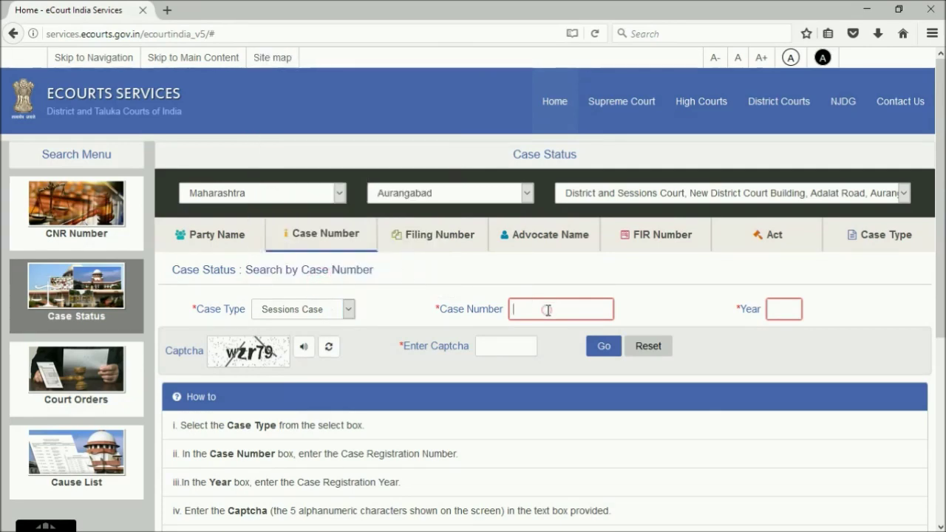
type("208")
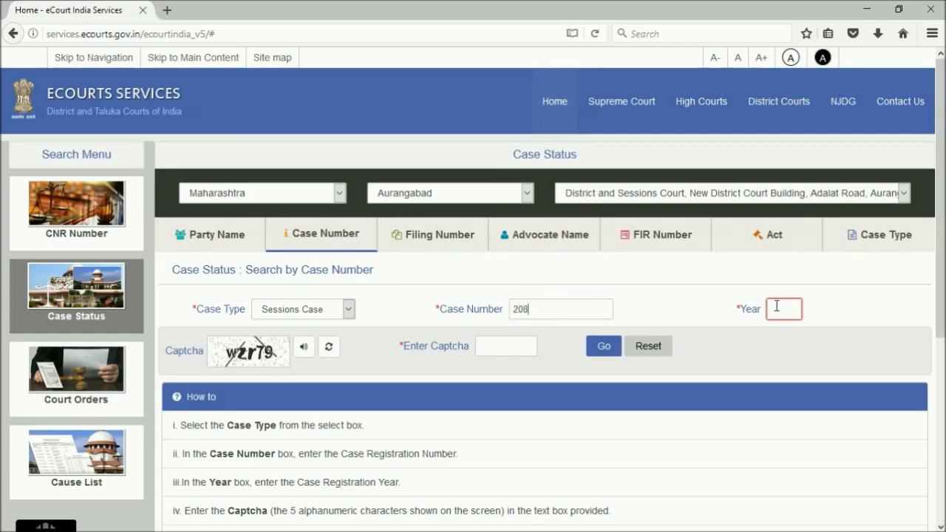
type("2016")
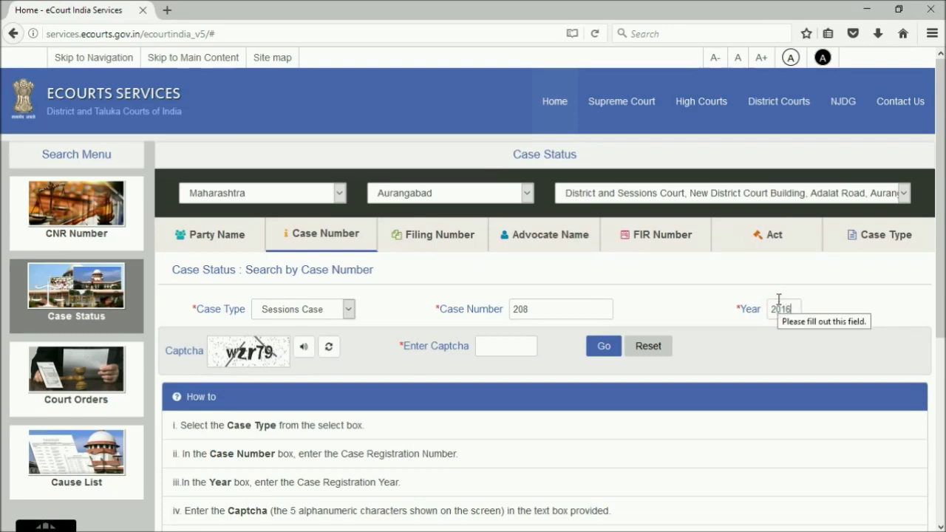
left_click(504, 346)
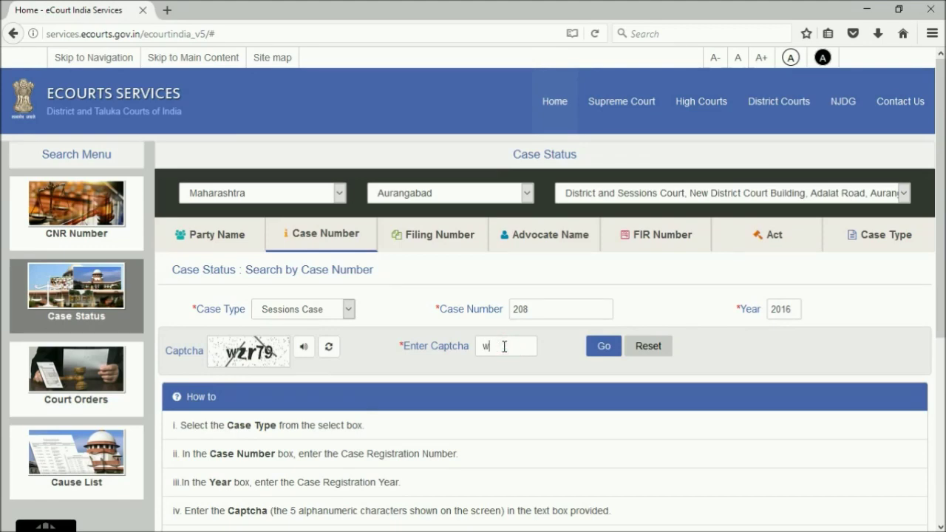
left_click(600, 353)
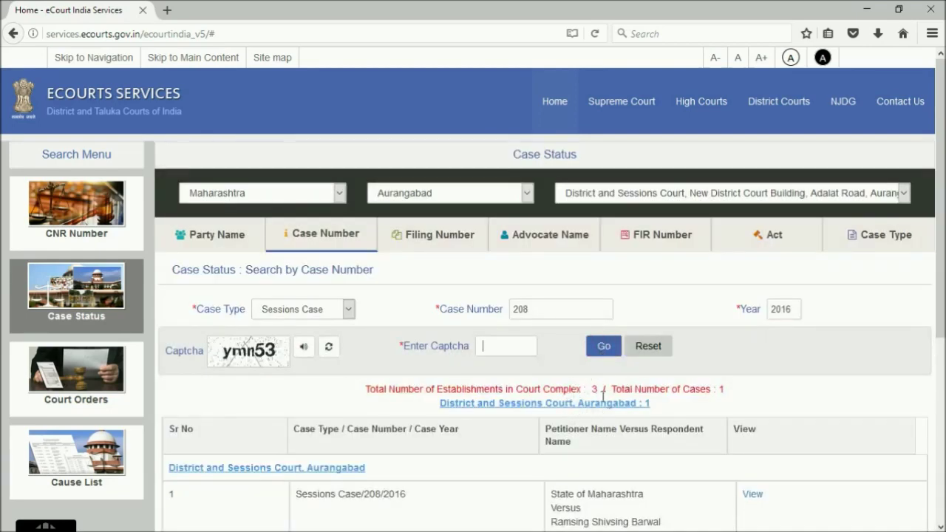
scroll(602, 397, "down", 3)
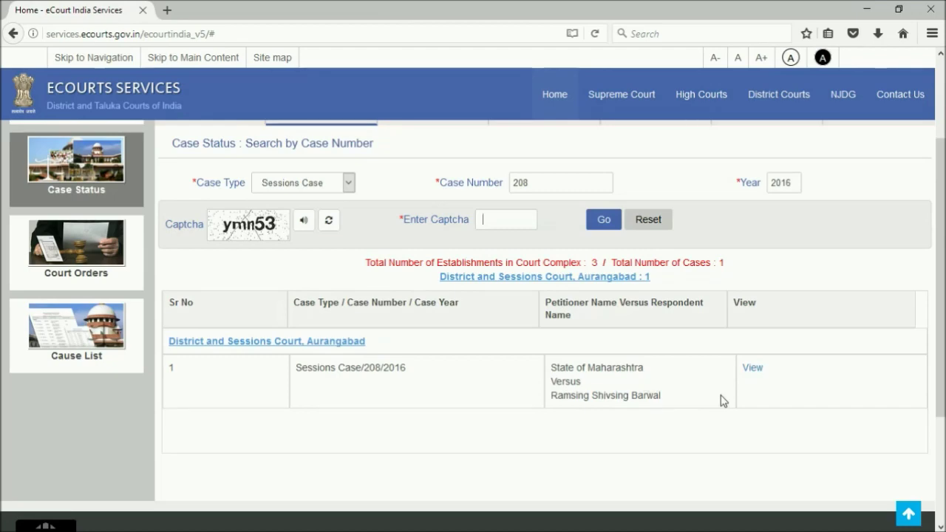
Open Sessions Case 208/2016 and scroll through its details and hearing history
left_click(753, 369)
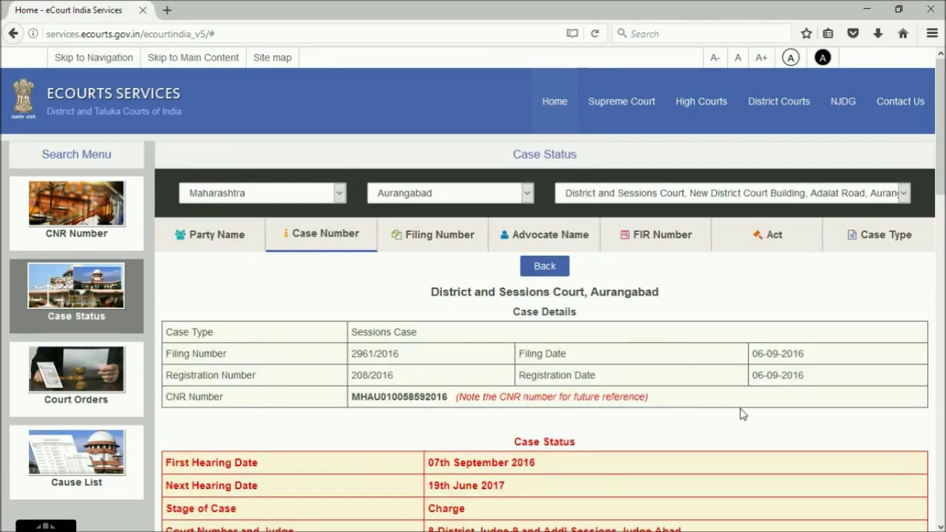
scroll(767, 420, "down", 2)
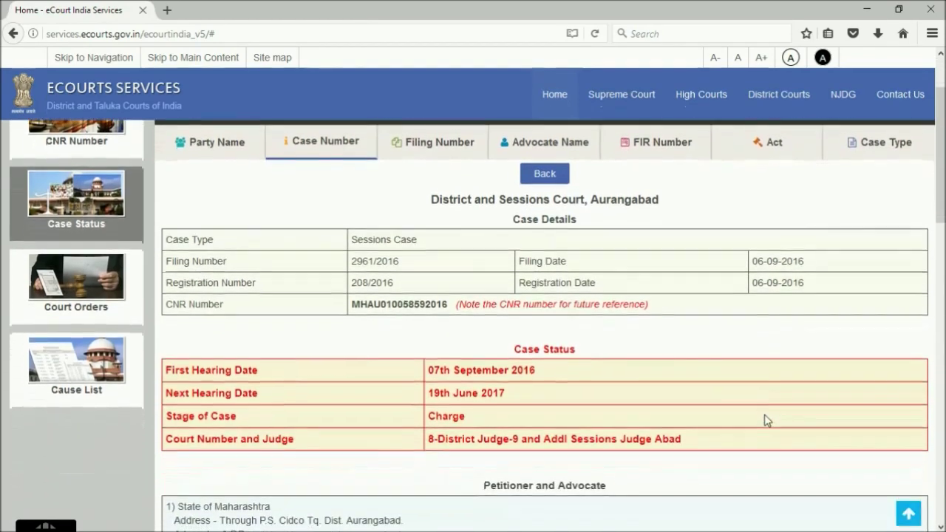
scroll(767, 420, "down", 3)
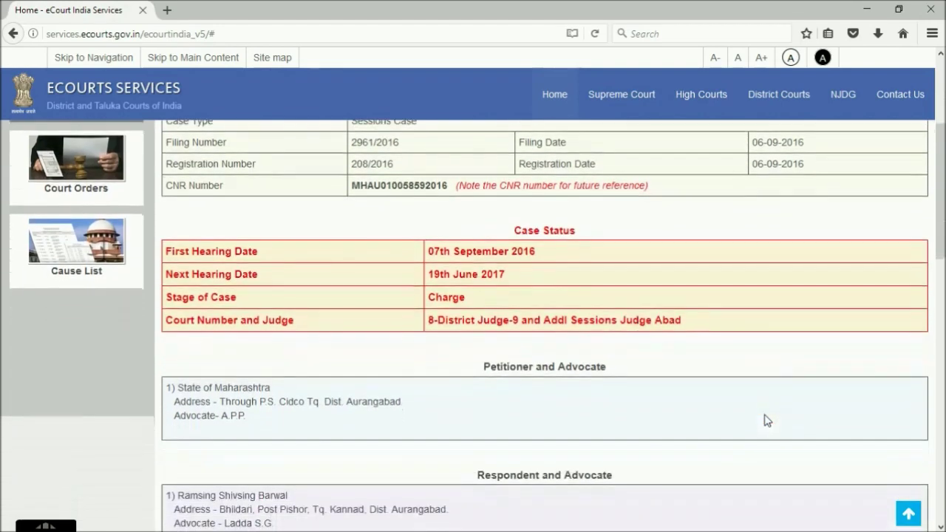
scroll(768, 420, "down", 4)
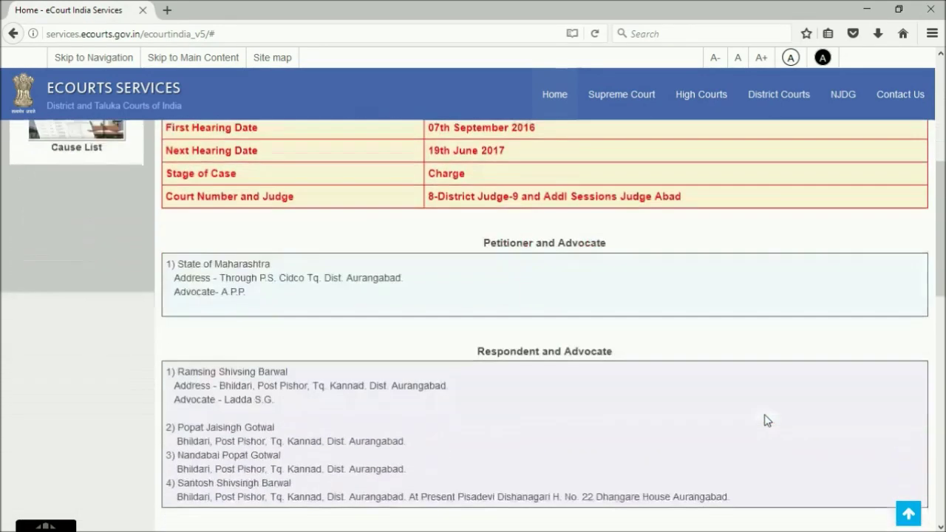
scroll(766, 420, "down", 3)
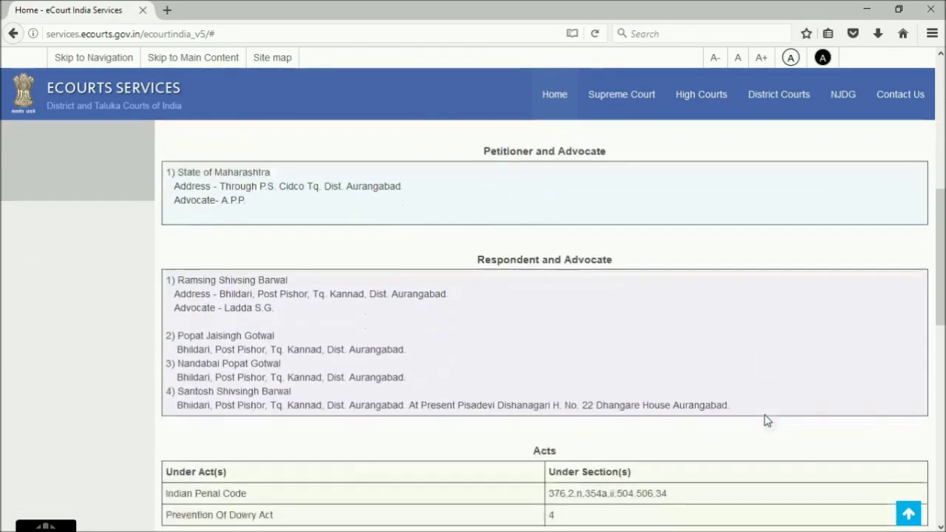
scroll(766, 420, "down", 4)
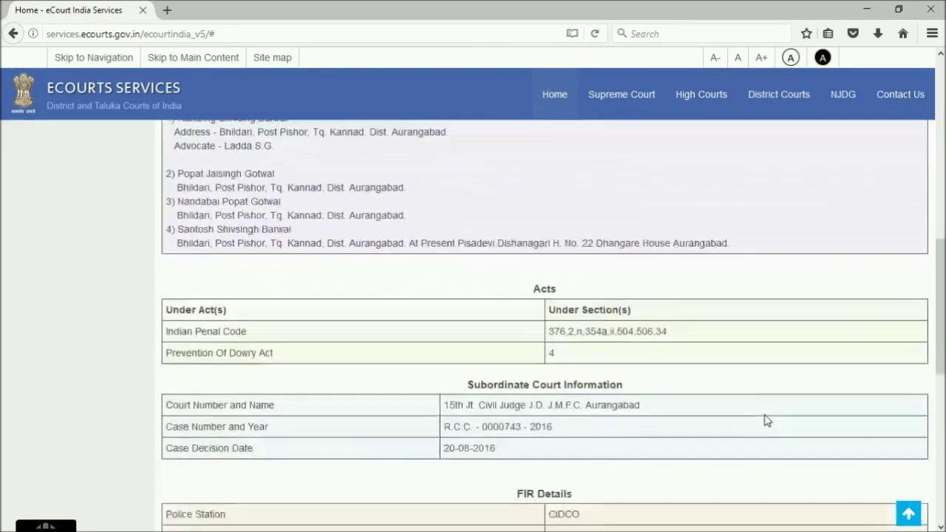
scroll(767, 420, "down", 3)
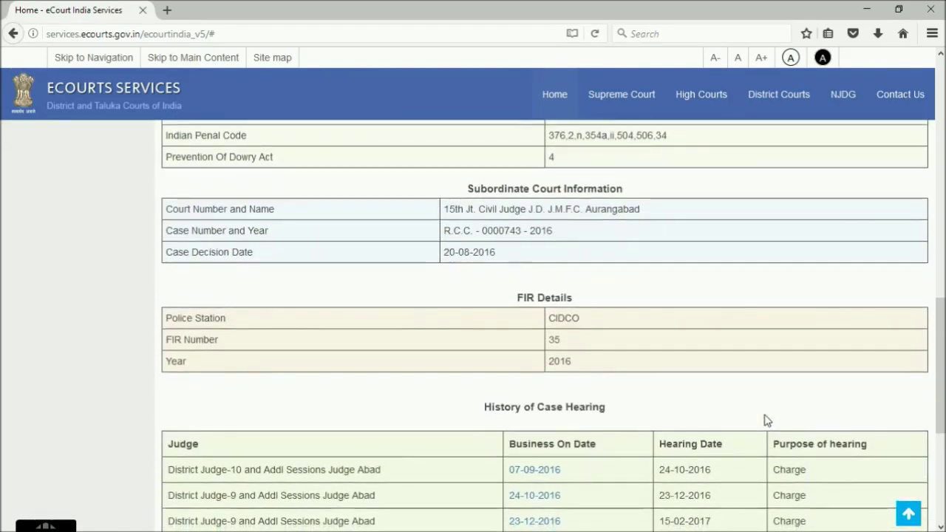
scroll(766, 420, "down", 1)
scroll(767, 420, "down", 2)
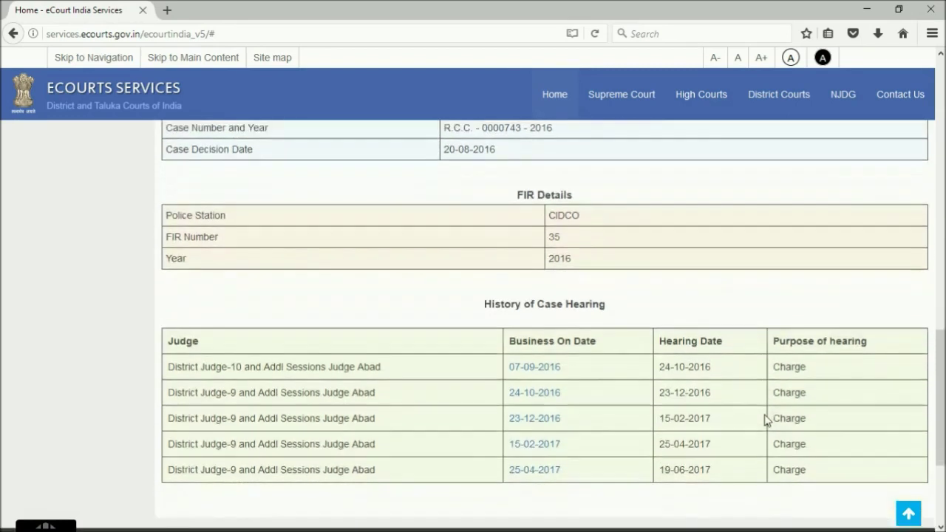
scroll(767, 419, "down", 2)
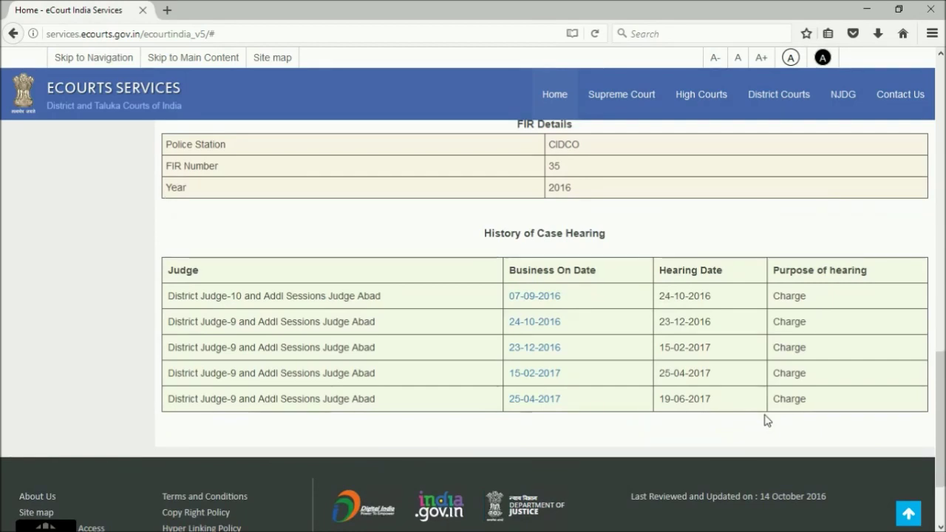
scroll(767, 420, "up", 1)
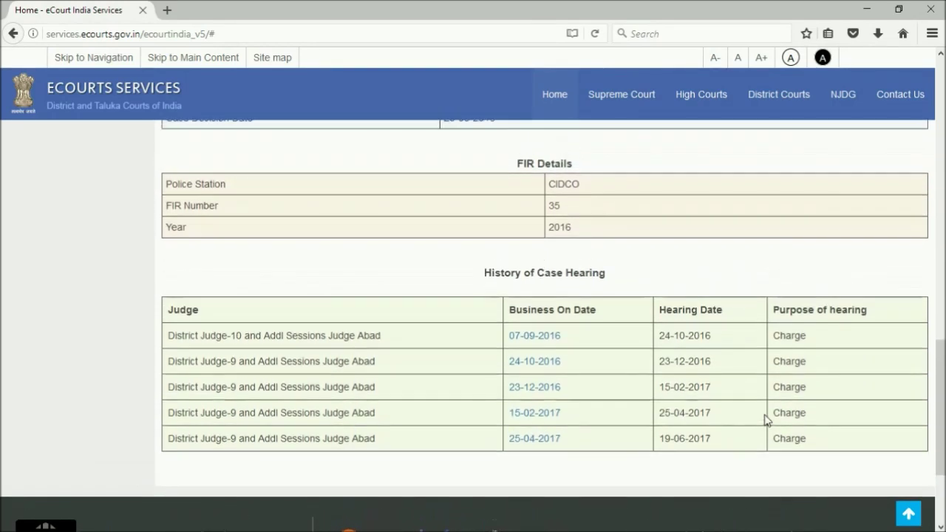
scroll(767, 420, "up", 15)
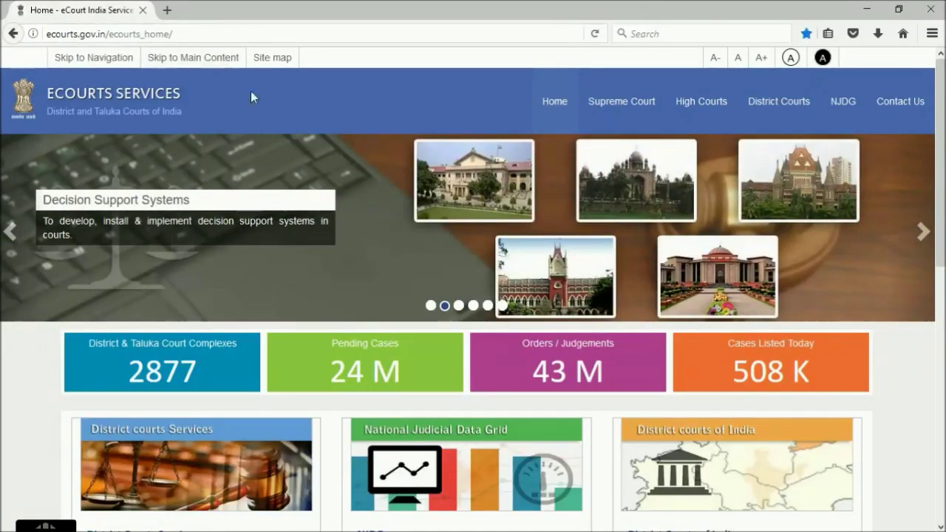
Open District Courts Services, go to Case Status and choose Maharashtra as the state
scroll(242, 135, "down", 2)
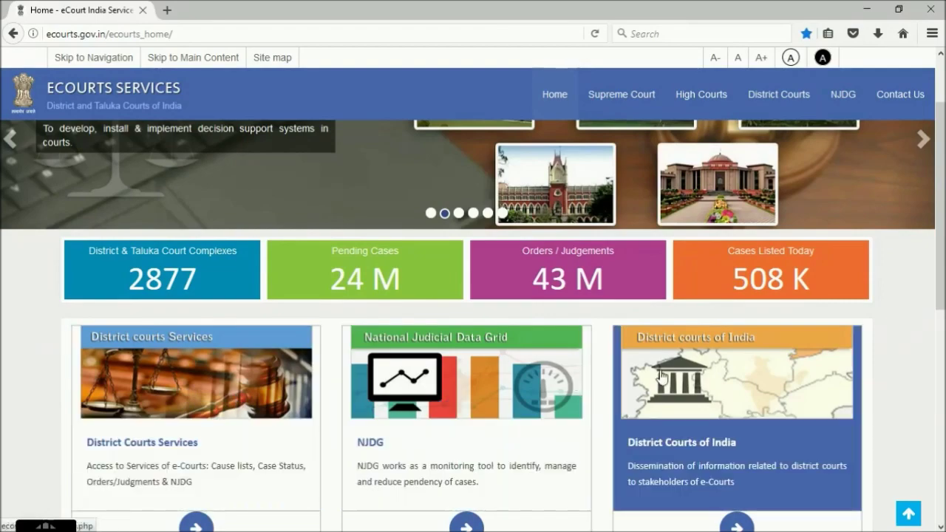
left_click(238, 367)
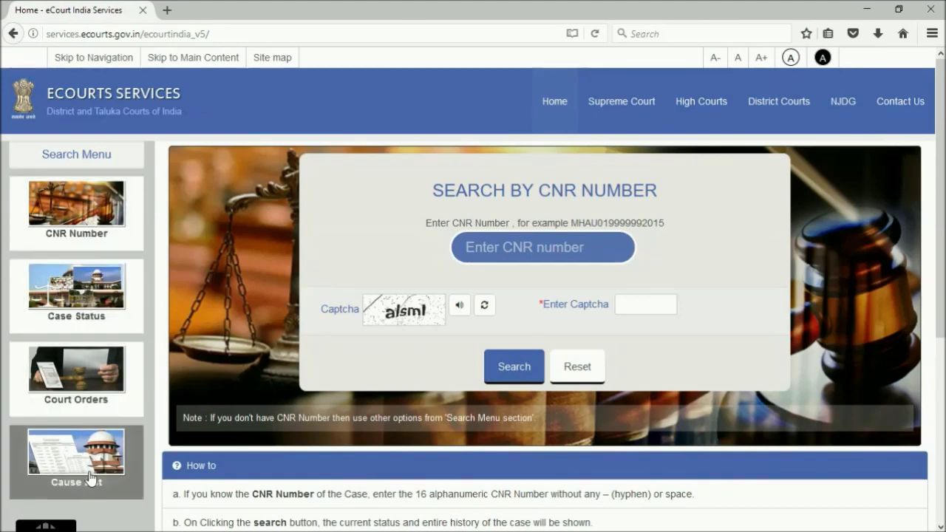
left_click(100, 308)
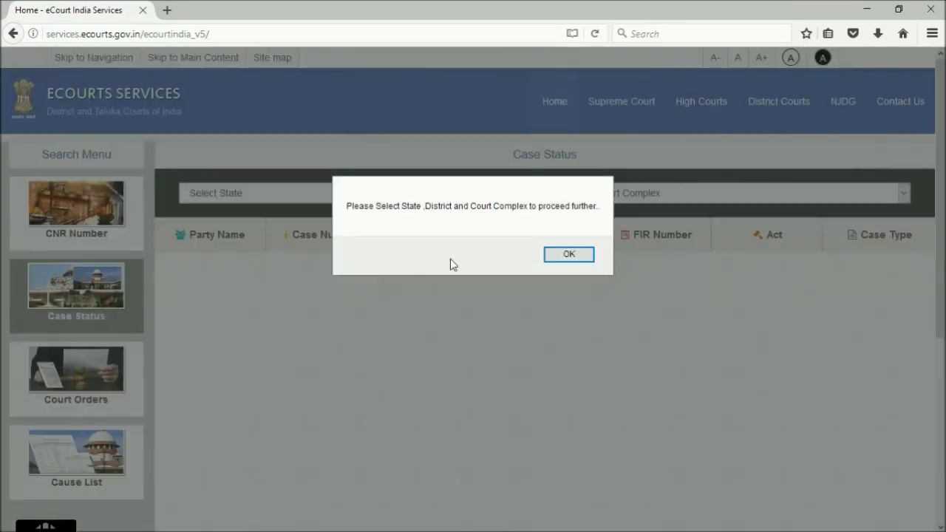
left_click(562, 256)
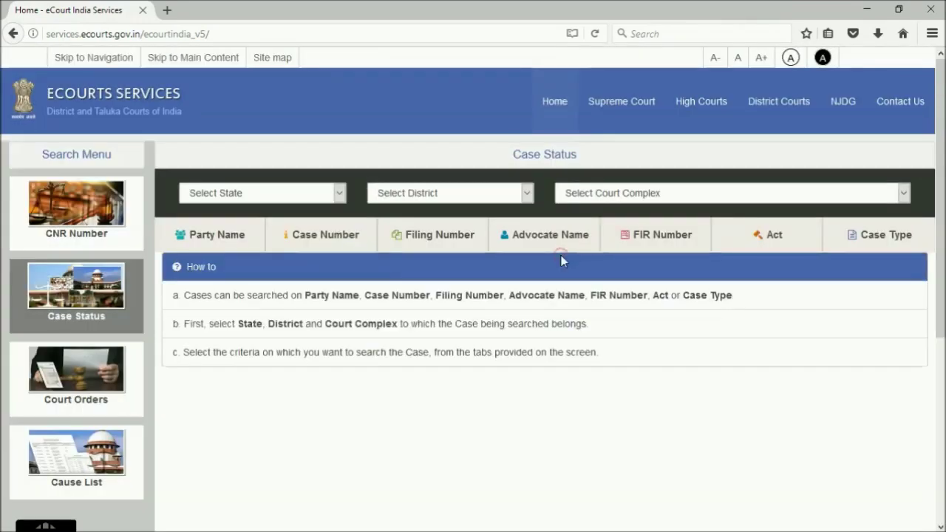
left_click(340, 194)
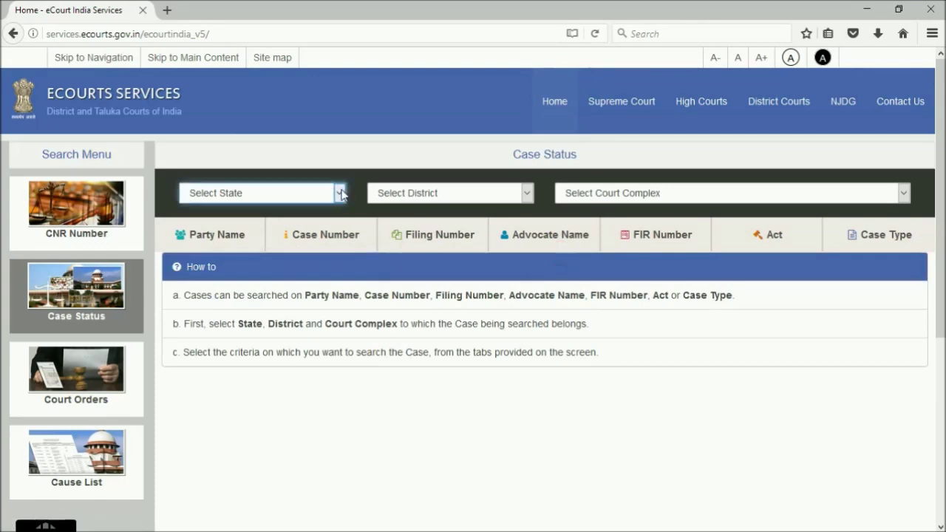
left_click(341, 193)
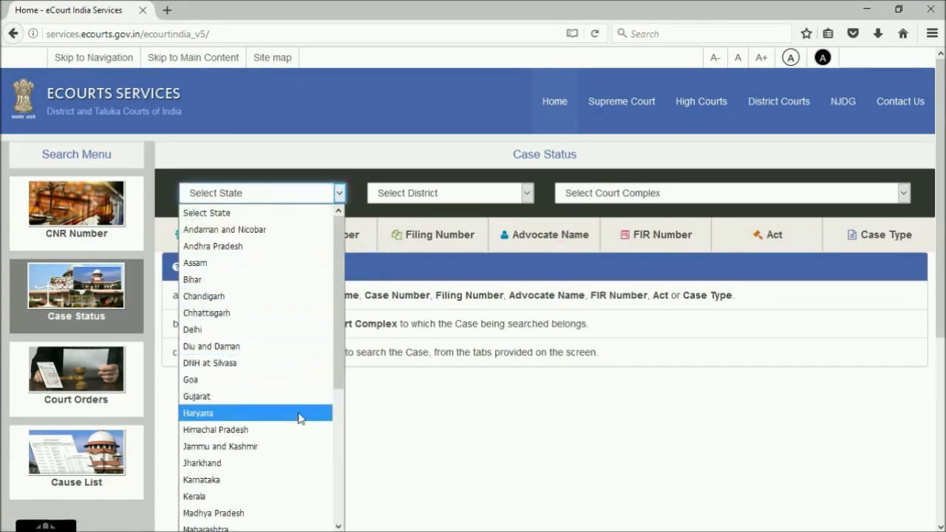
scroll(298, 442, "down", 2)
left_click(284, 442)
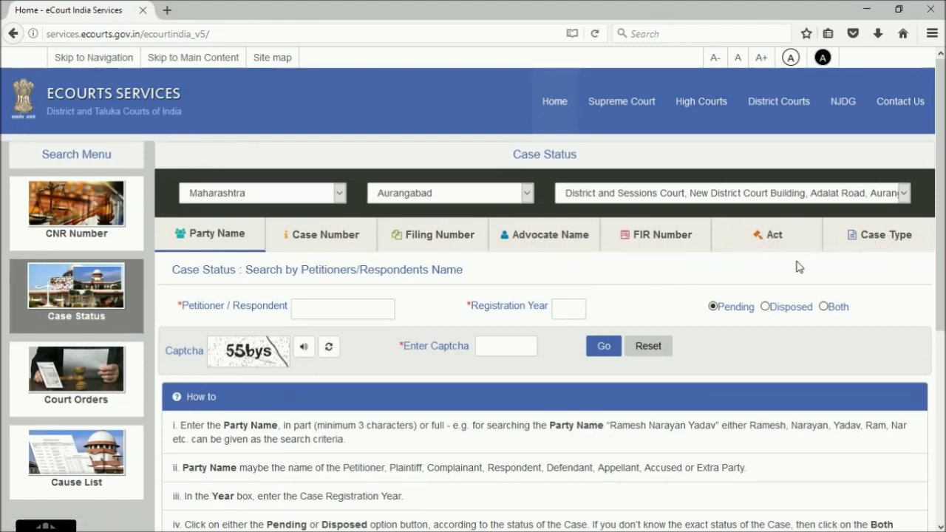
Switch to the Case Type search and select Sessions Case as the case type
left_click(856, 244)
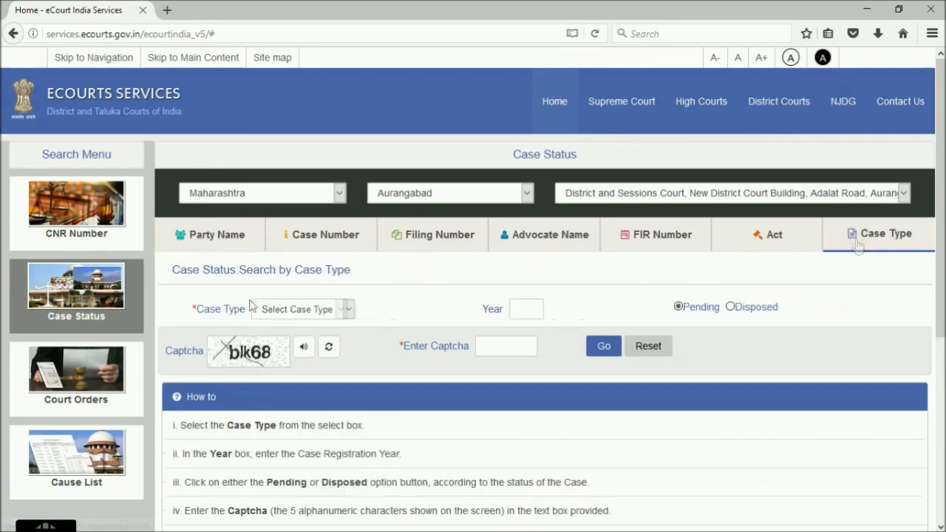
left_click(348, 309)
scroll(320, 213, "down", 15)
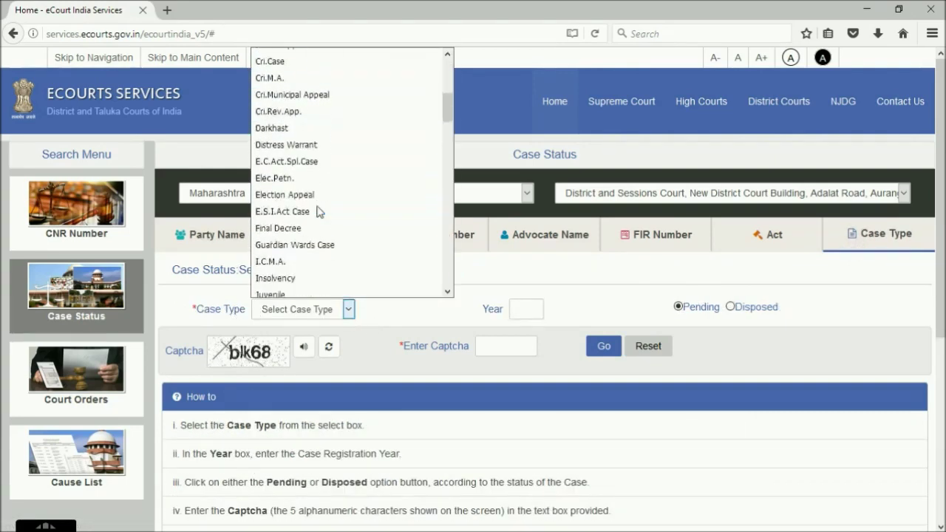
scroll(319, 213, "down", 6)
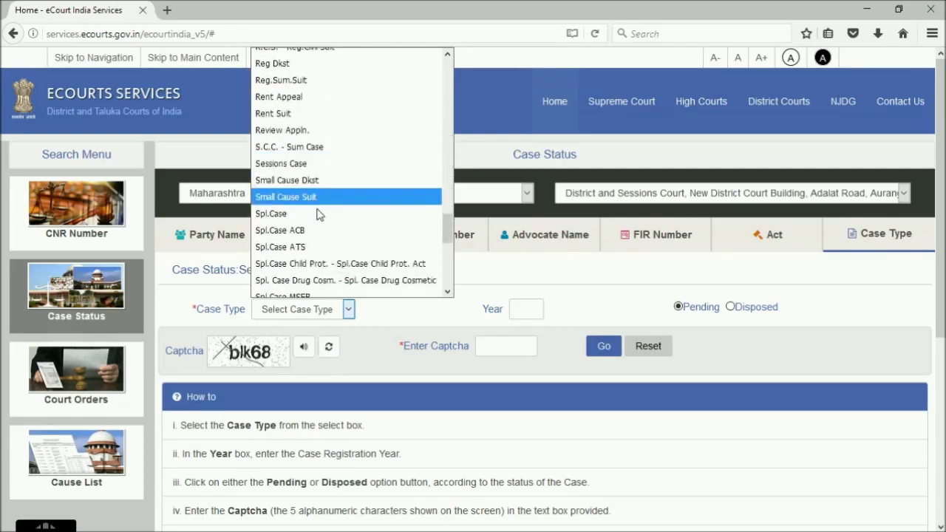
left_click(320, 163)
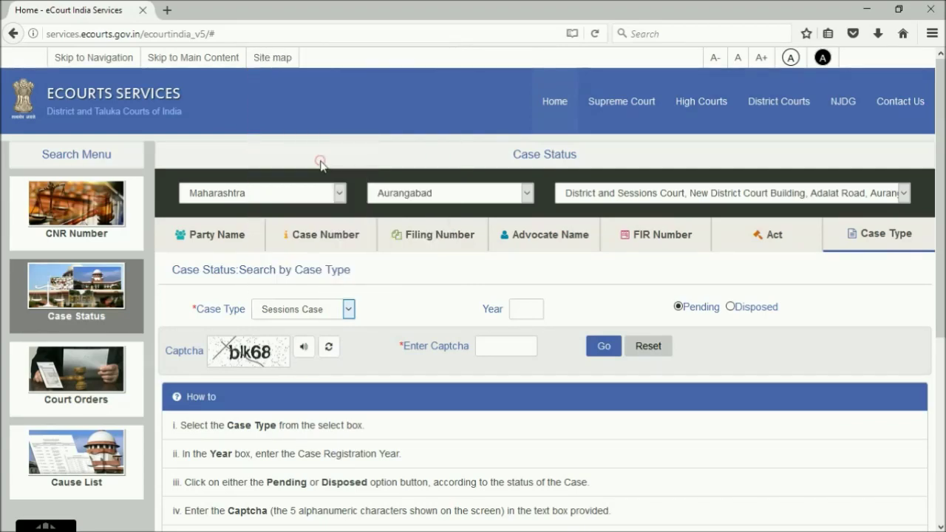
Search pending Sessions Cases for year 2016 with the captcha, listing 364 cases
left_click(519, 307)
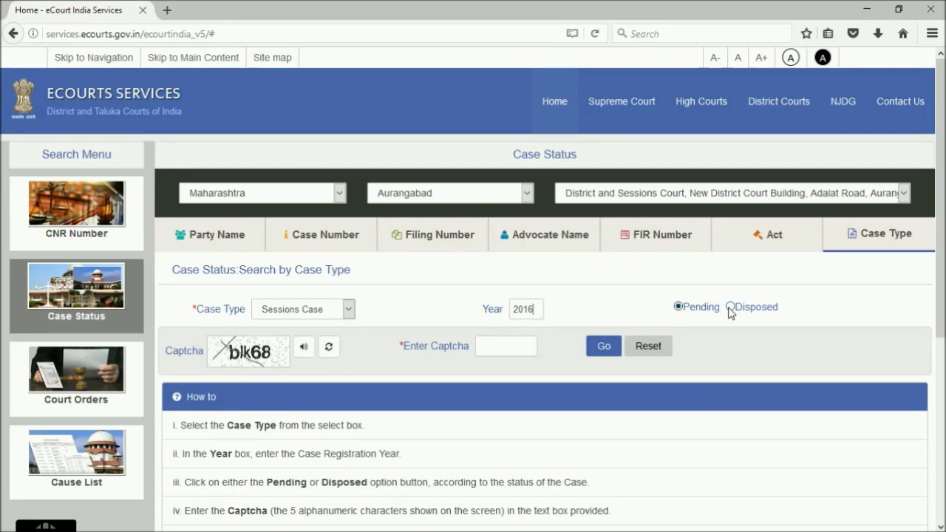
left_click(507, 349)
left_click(605, 346)
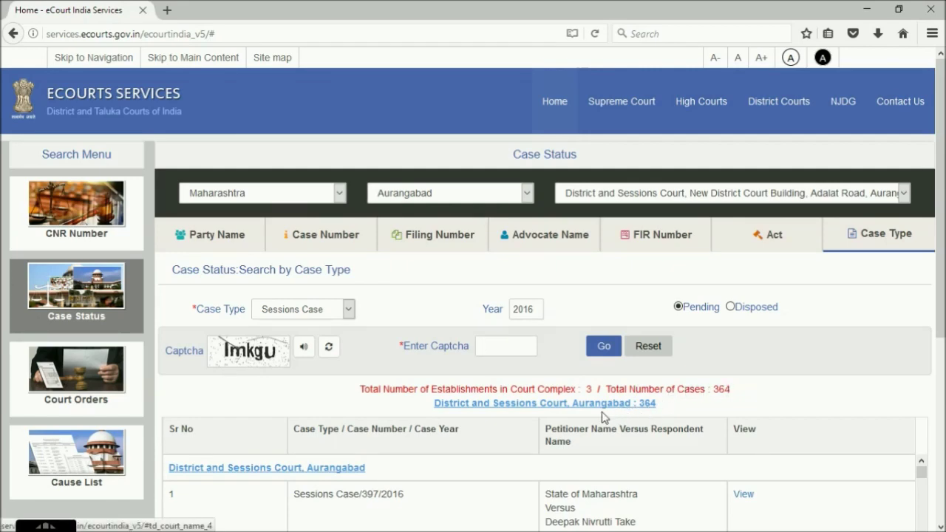
scroll(595, 420, "down", 3)
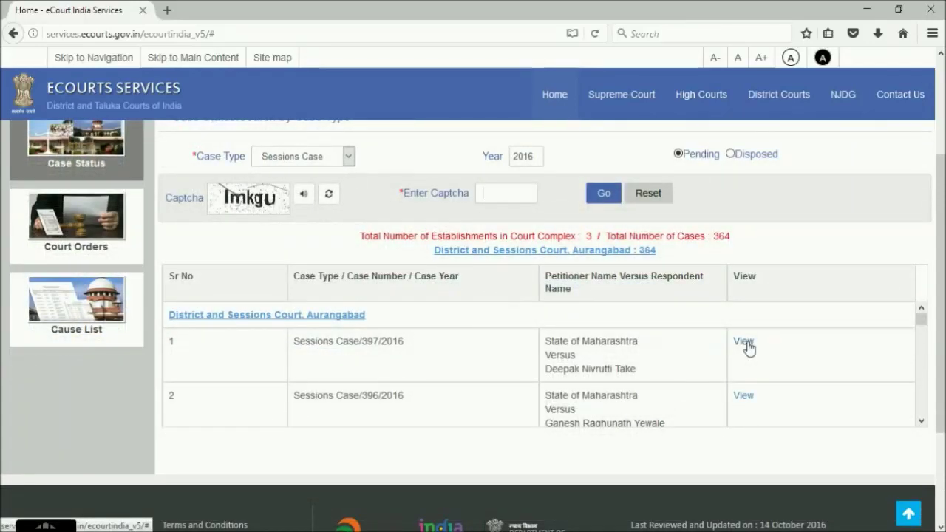
Open Sessions Case 397/2016 and scroll through its acts, FIR details and hearing history
left_click(745, 342)
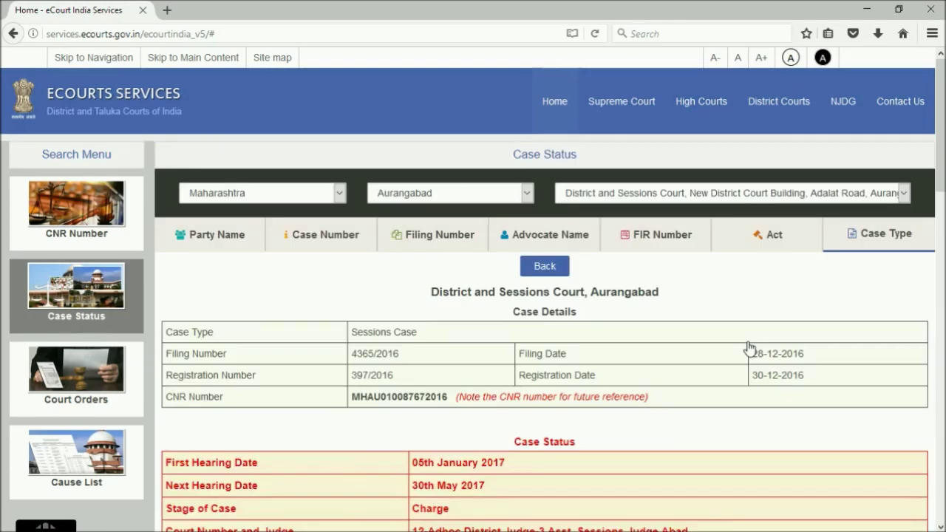
scroll(748, 347, "down", 2)
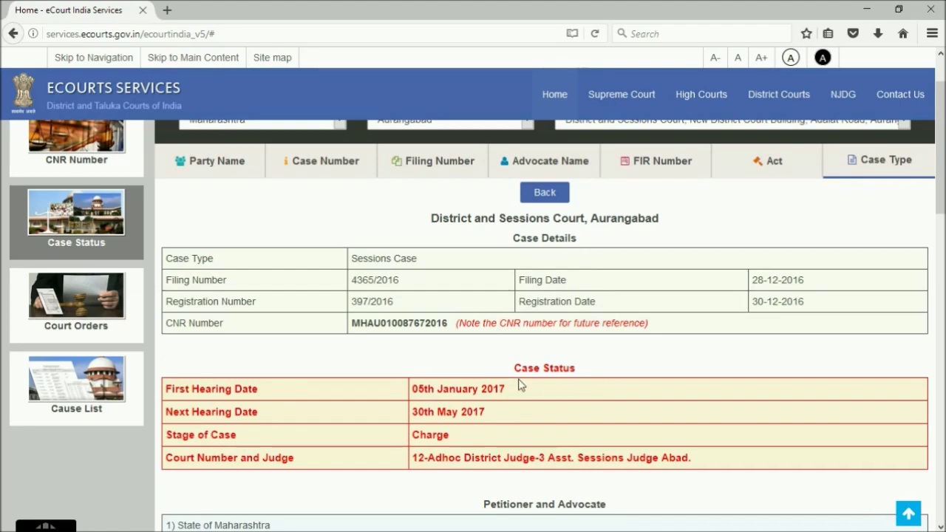
scroll(581, 381, "down", 4)
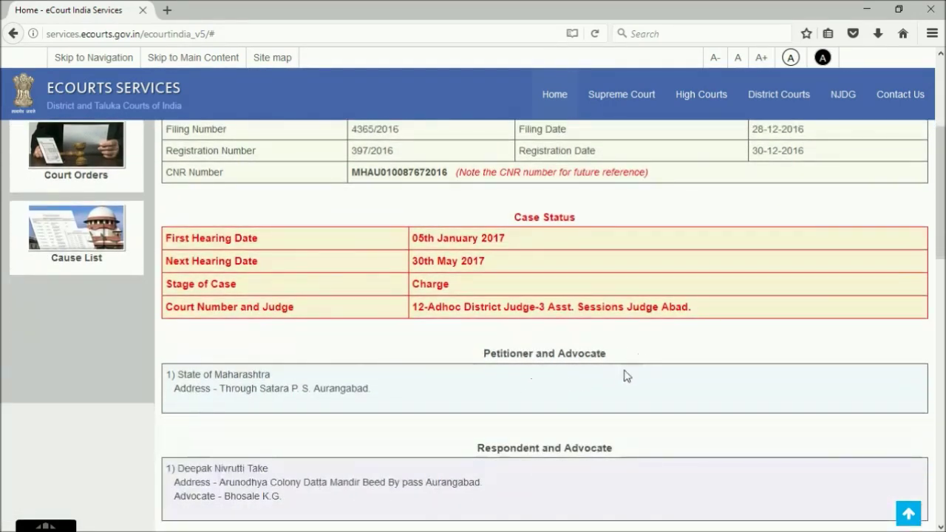
scroll(601, 370, "down", 3)
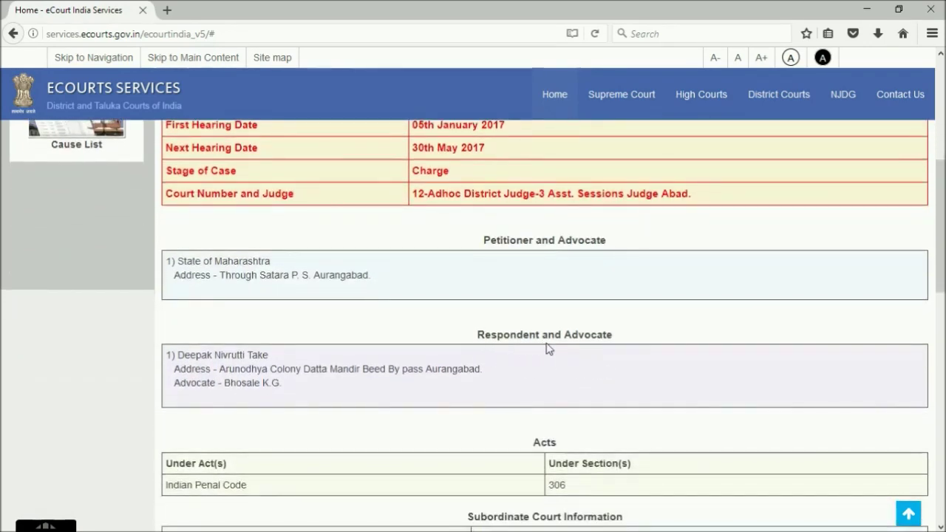
scroll(608, 339, "up", 1)
scroll(608, 339, "down", 3)
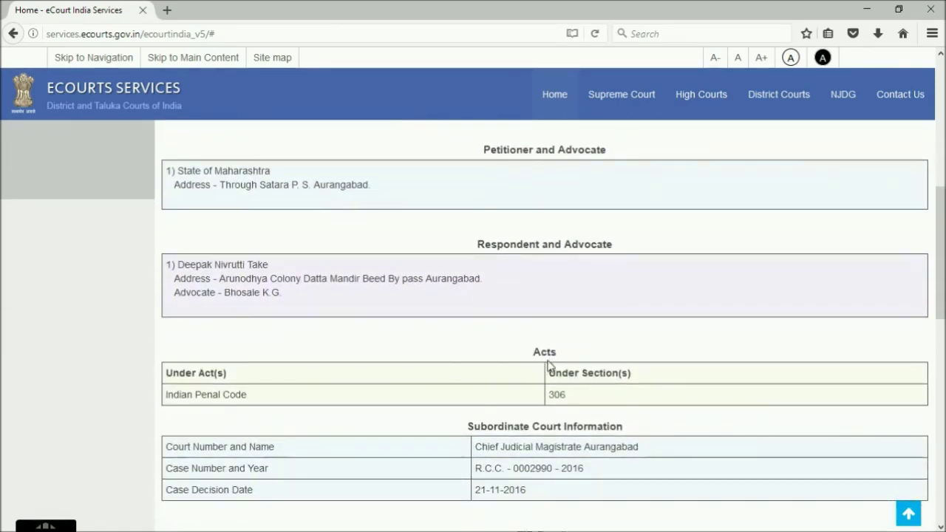
scroll(551, 366, "down", 1)
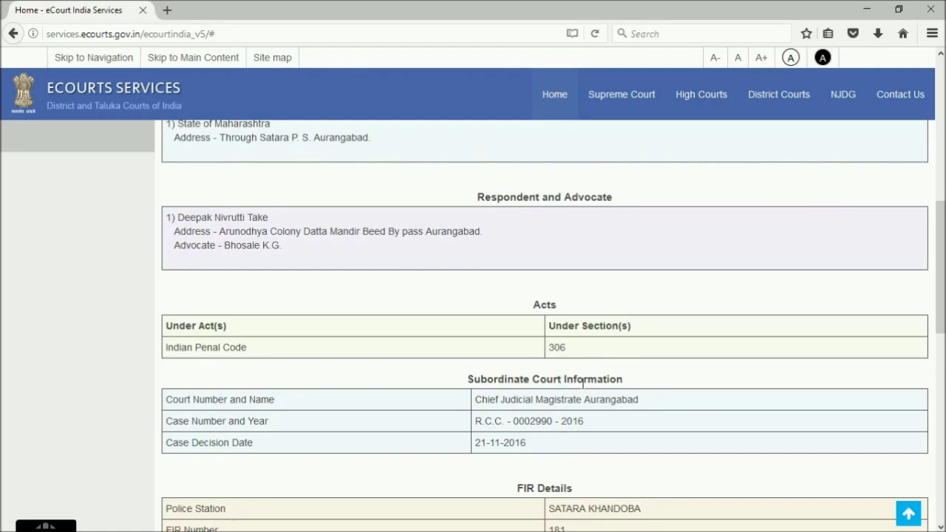
scroll(607, 391, "down", 2)
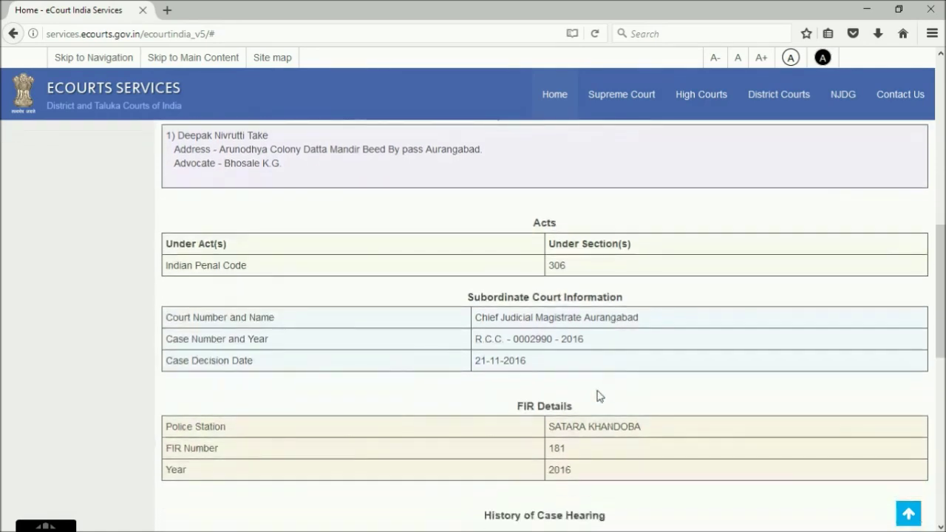
scroll(556, 432, "down", 3)
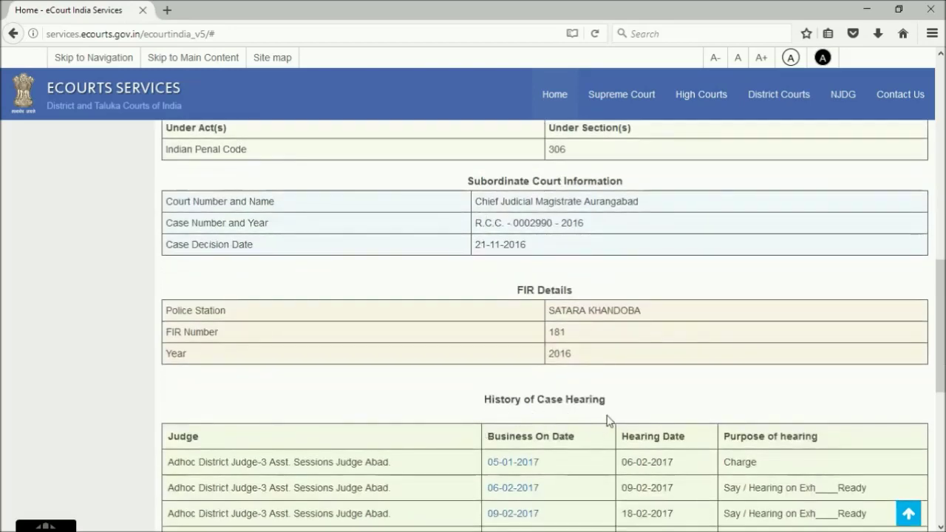
scroll(608, 419, "down", 3)
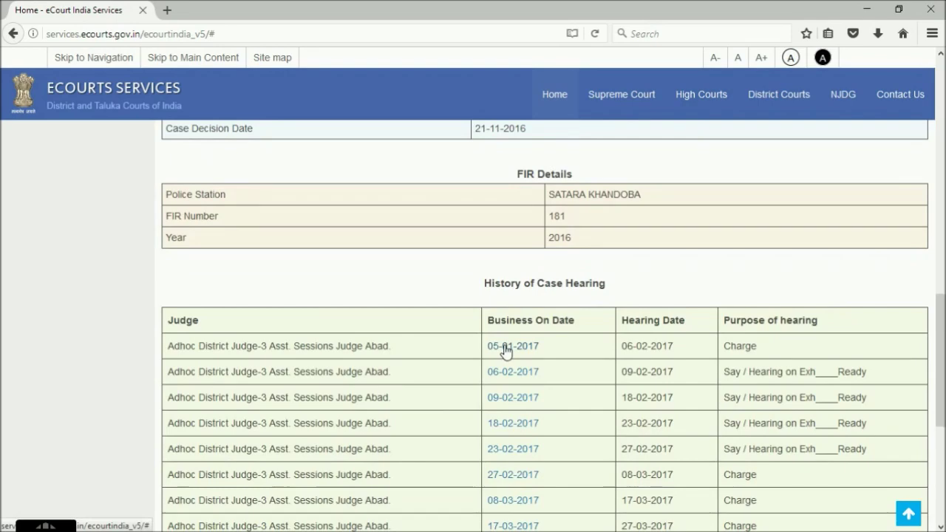
scroll(506, 351, "down", 4)
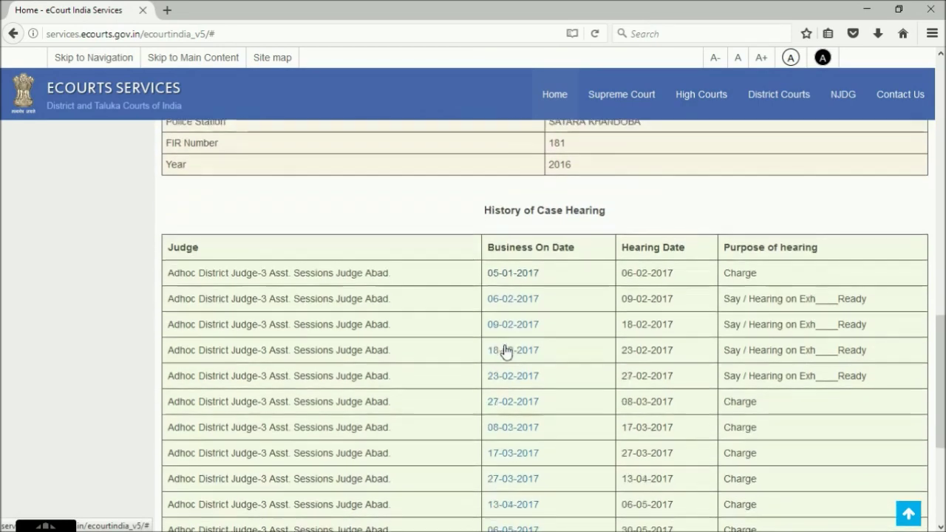
scroll(506, 350, "up", 5)
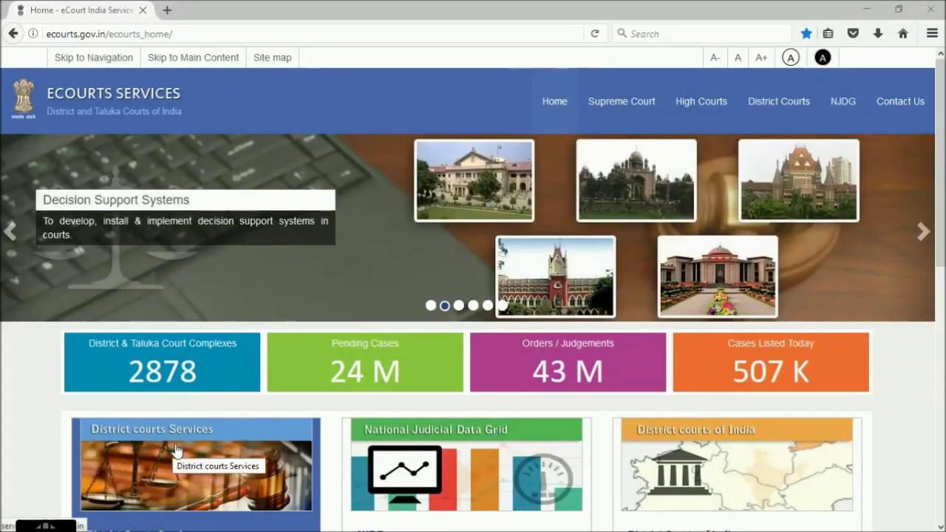
left_click(168, 465)
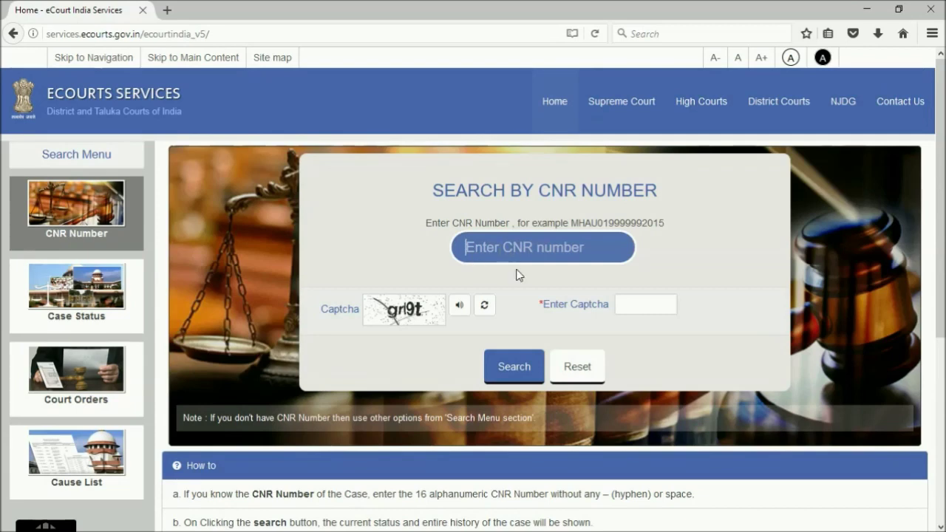
key("ctrl+v")
left_click(486, 306)
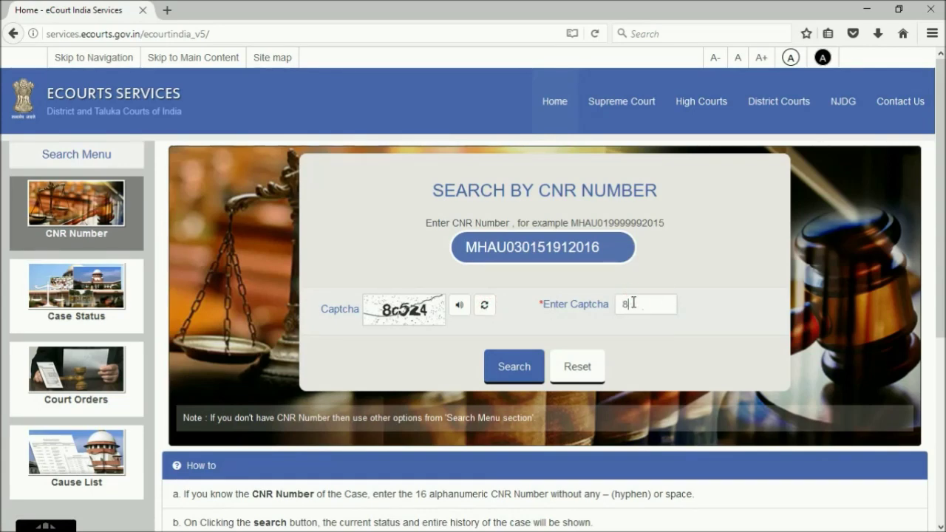
type("c524")
left_click(503, 376)
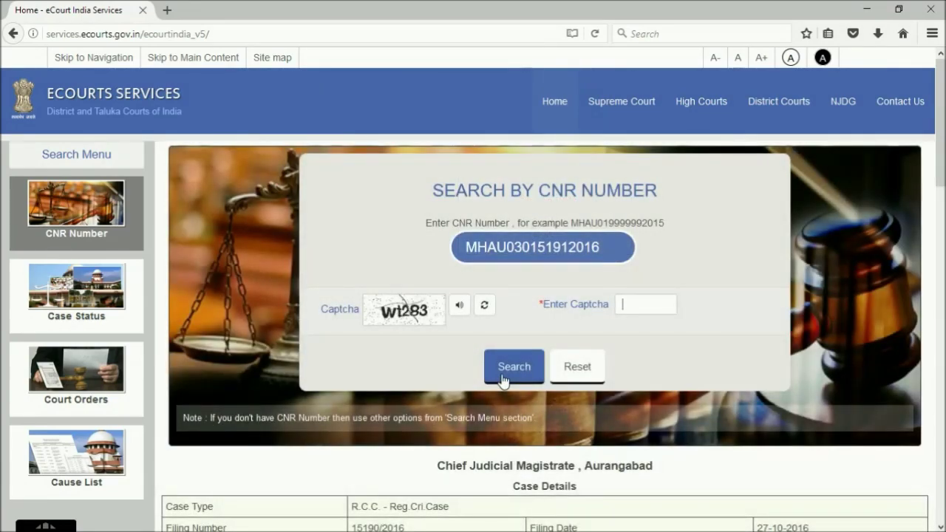
Scroll through the case's status and hearing history
scroll(504, 411, "down", 3)
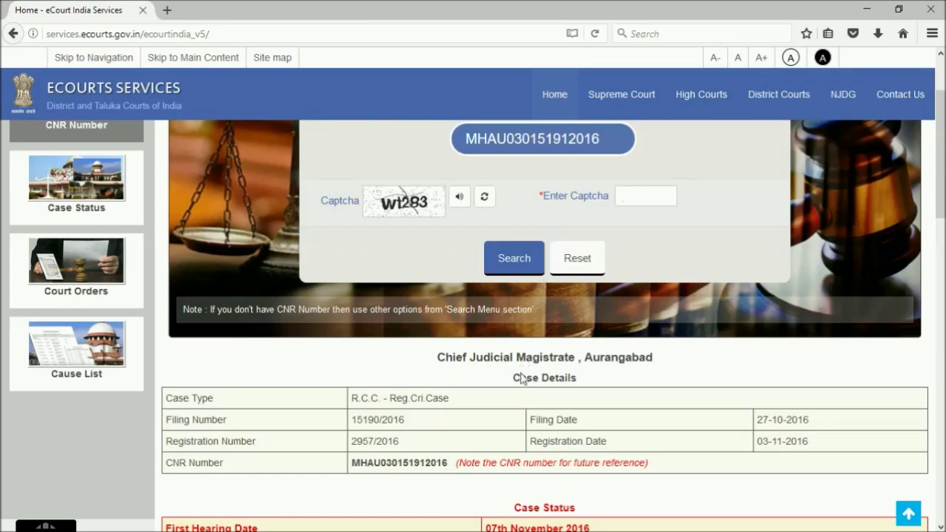
scroll(522, 373, "down", 5)
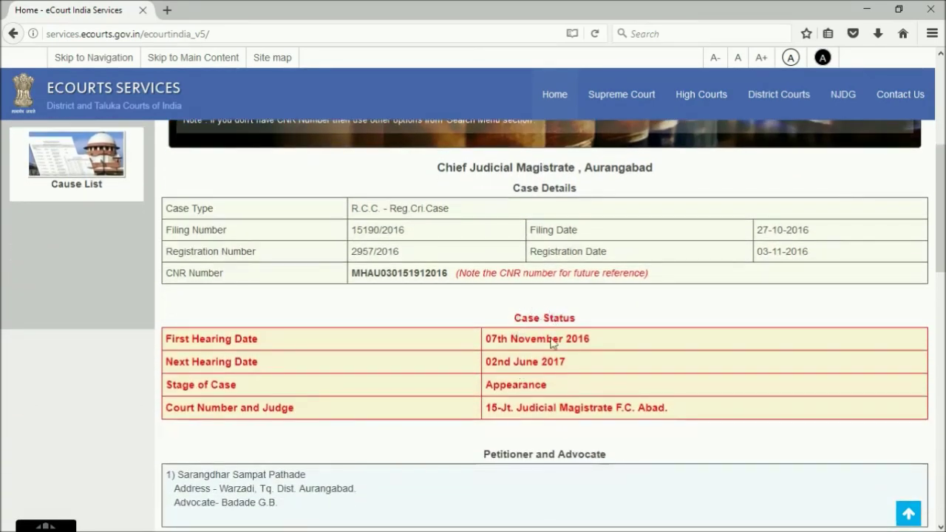
scroll(547, 336, "down", 3)
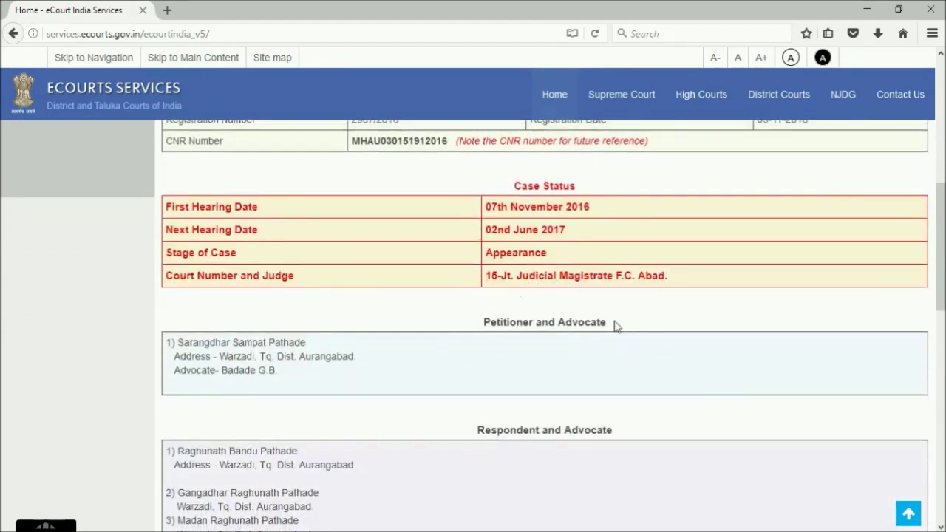
scroll(567, 352, "down", 3)
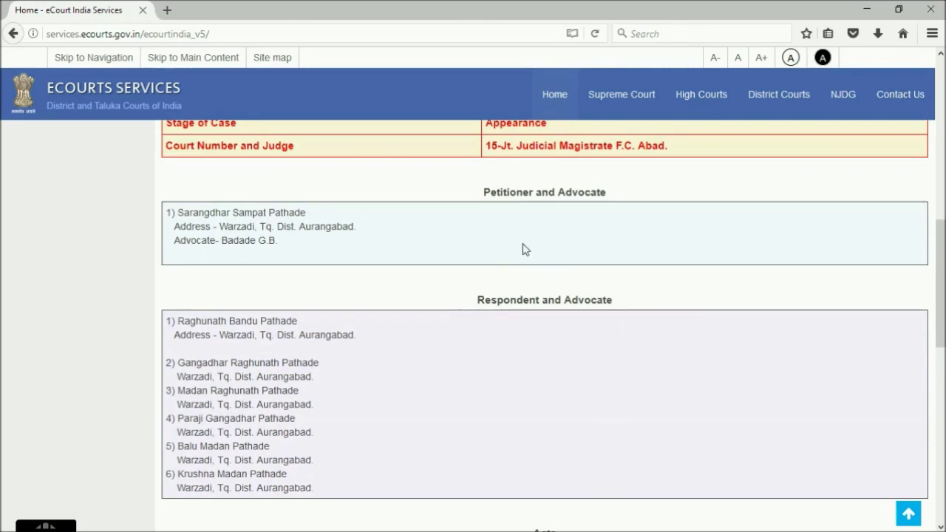
scroll(552, 344, "down", 3)
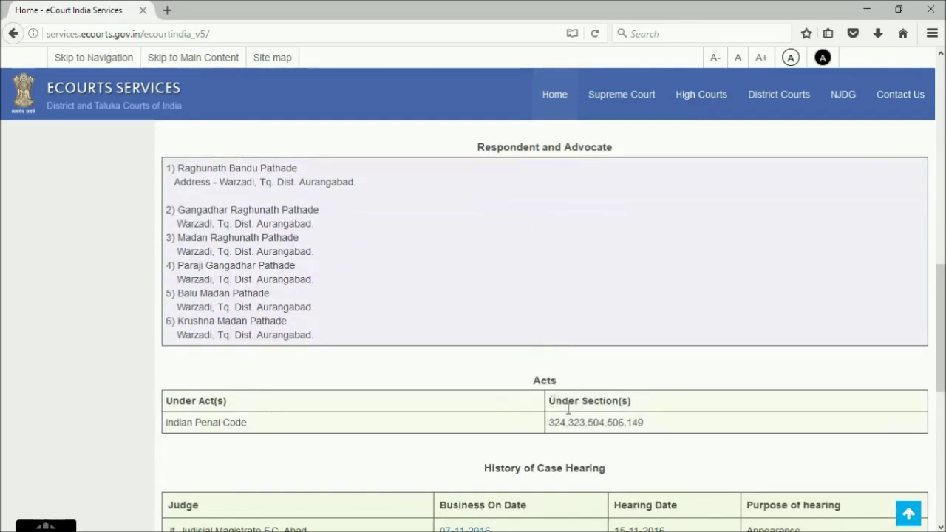
scroll(568, 409, "down", 3)
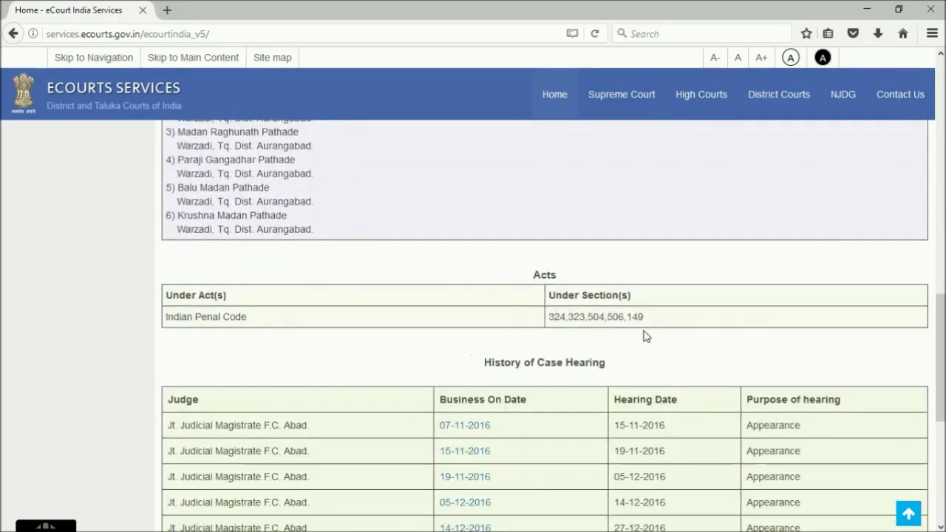
scroll(594, 426, "down", 9)
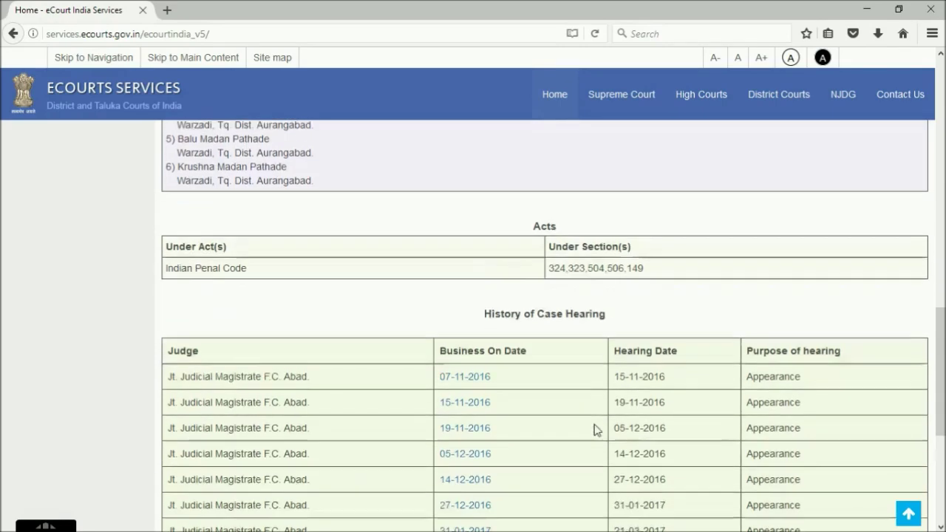
scroll(595, 425, "up", 6)
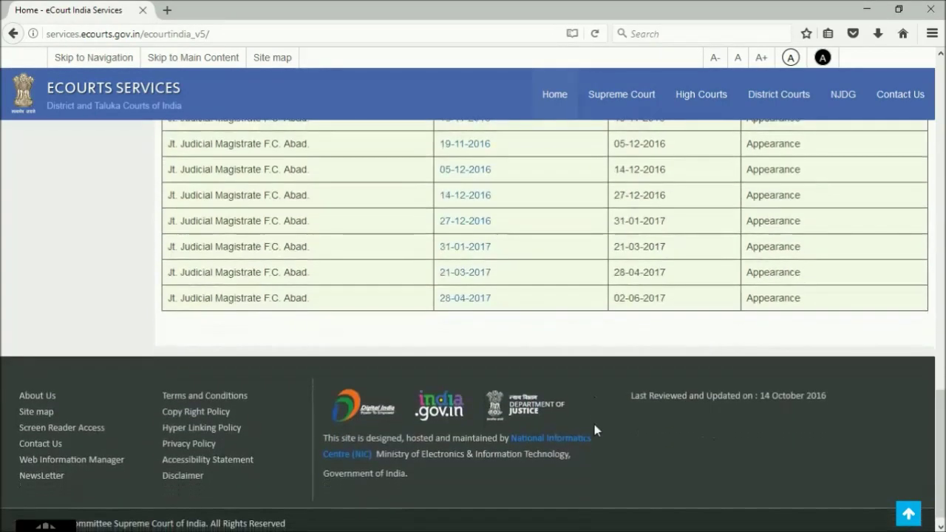
scroll(594, 428, "up", 19)
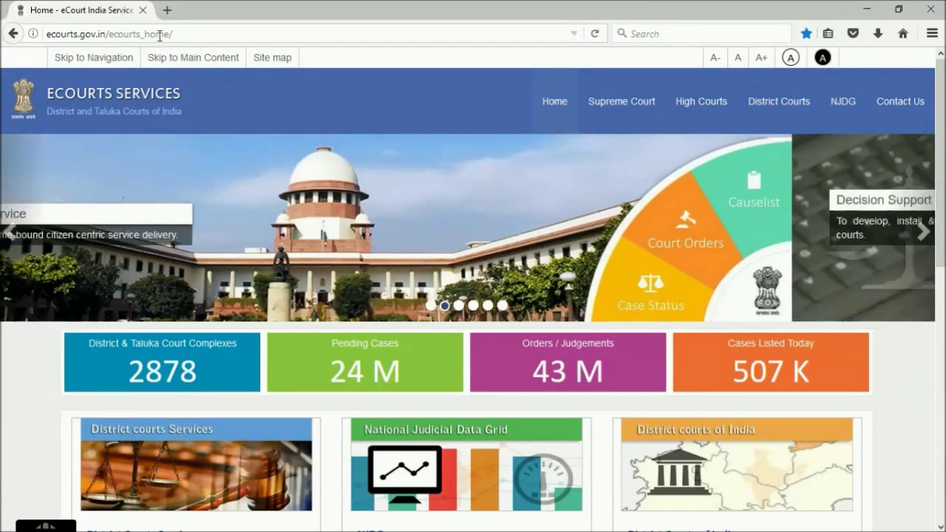
Open District Courts Case Status search and dismiss the state-and-court notice
scroll(285, 173, "down", 3)
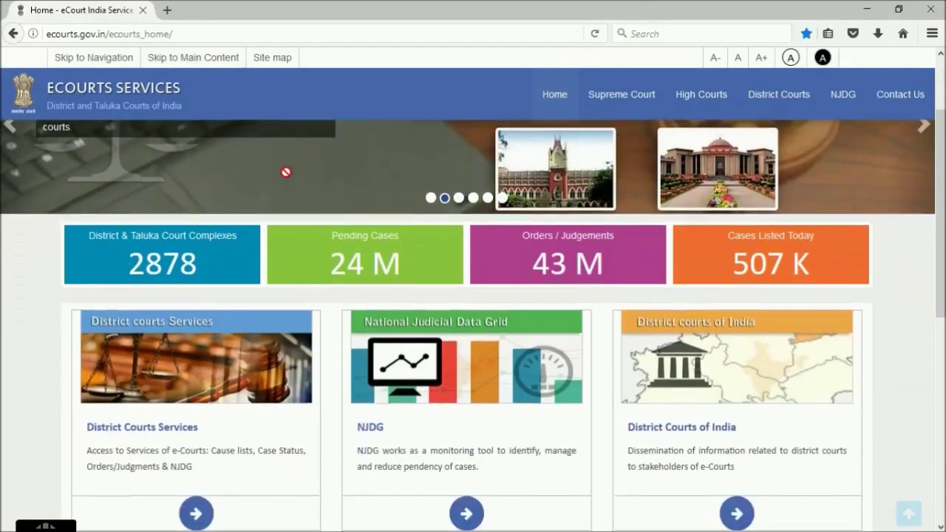
left_click(176, 361)
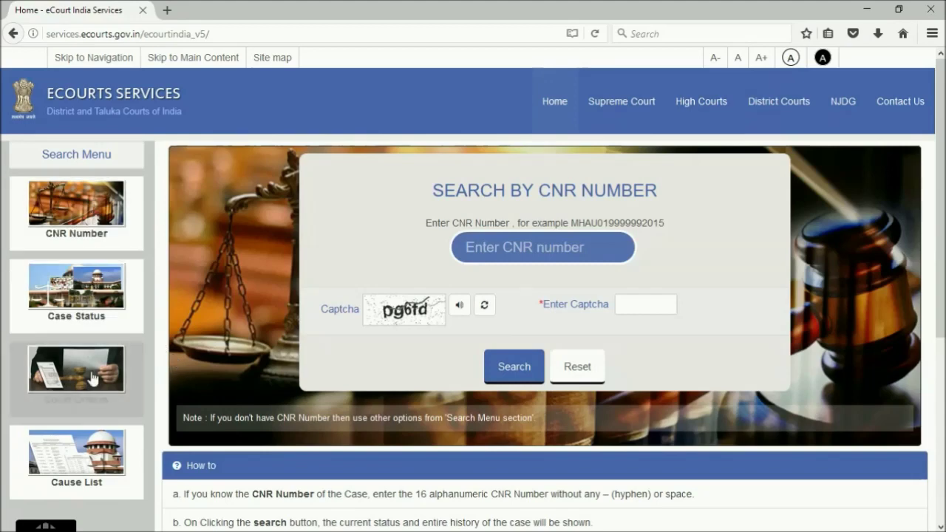
left_click(77, 295)
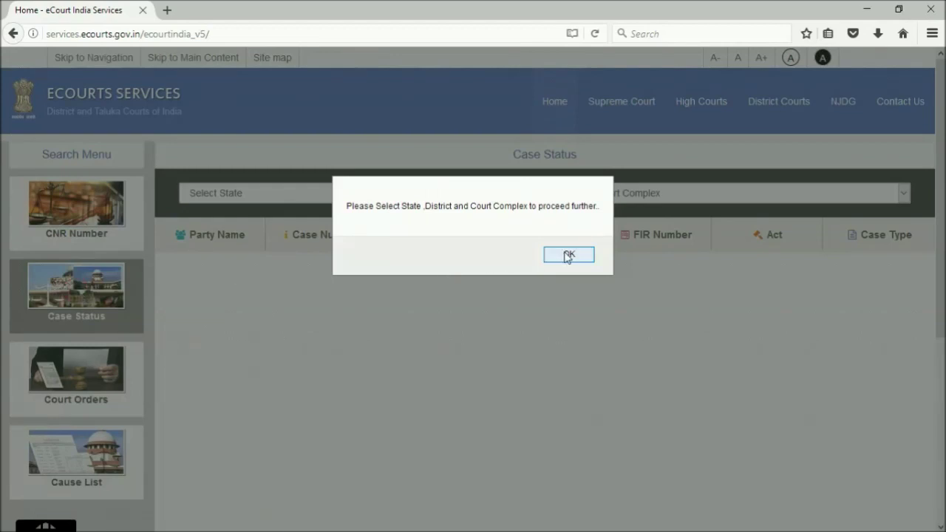
left_click(568, 255)
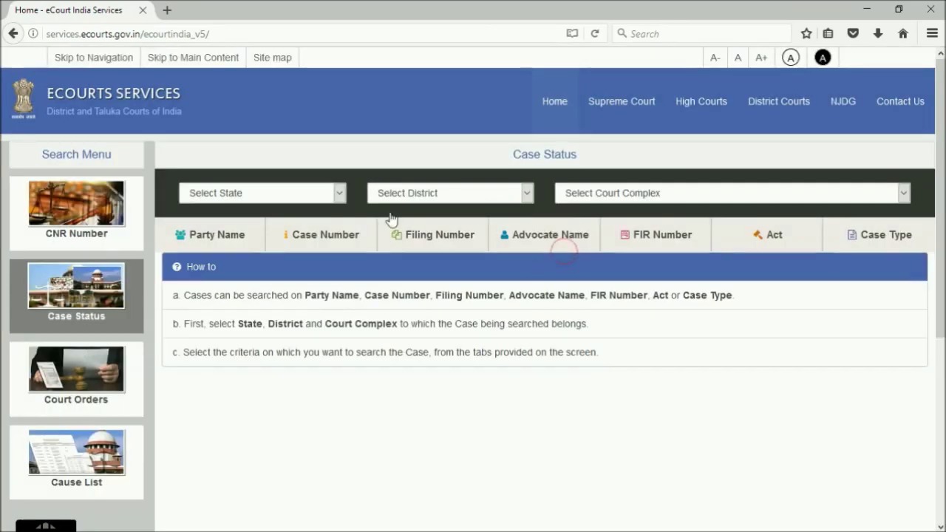
Select Maharashtra, Aurangabad, and the New District Court Building sessions court complex
left_click(339, 194)
left_click(215, 528)
left_click(527, 194)
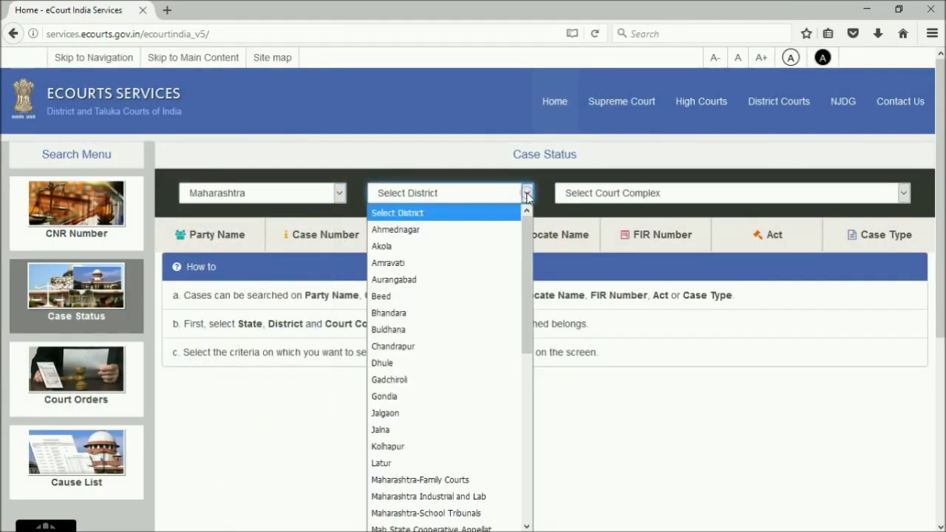
left_click(403, 278)
left_click(905, 193)
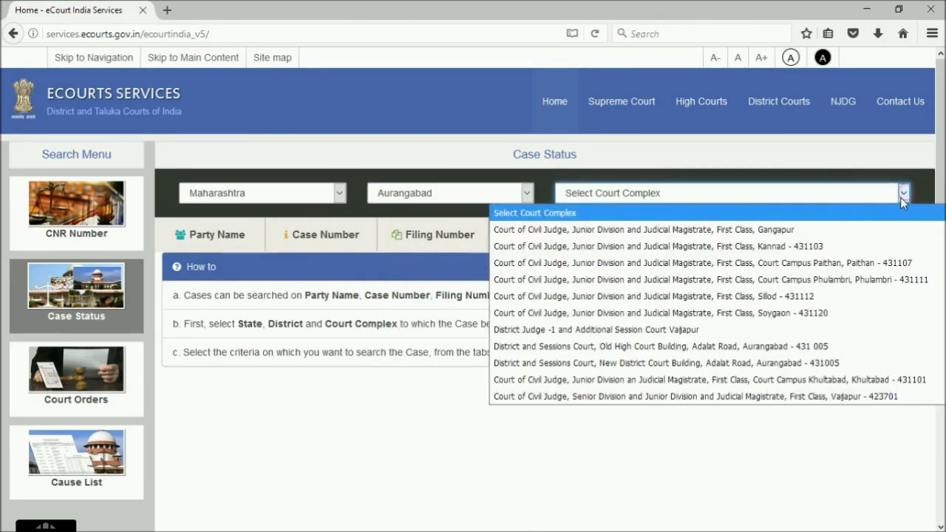
left_click(805, 364)
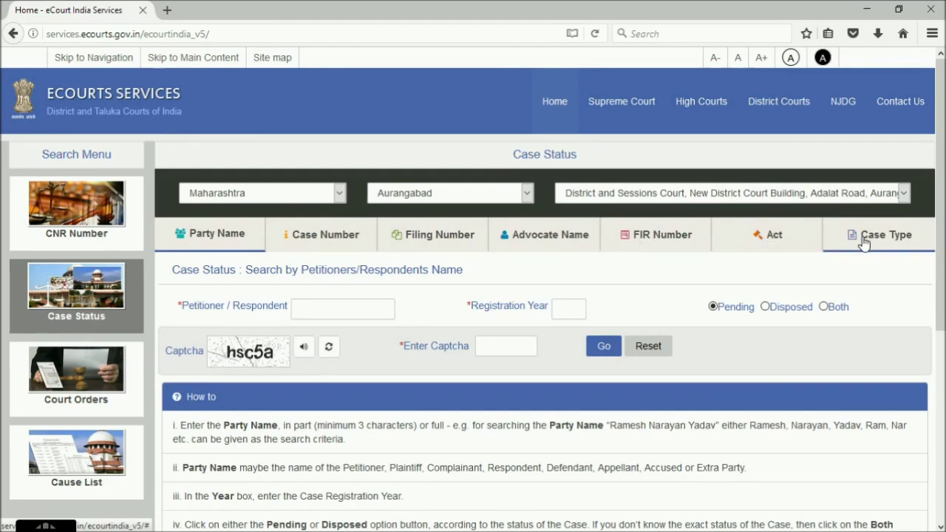
Search by filing number 2961 of year 2016 with the captcha
left_click(433, 241)
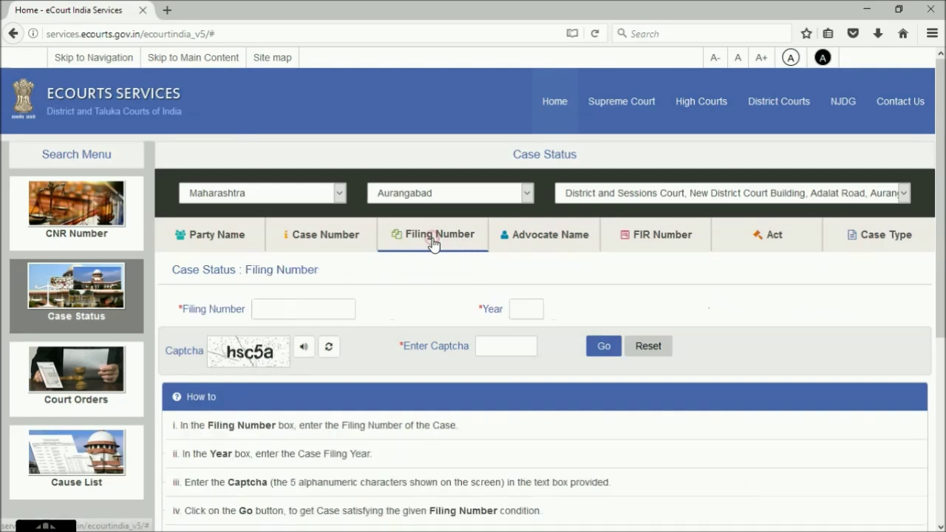
left_click(282, 312)
type("2016")
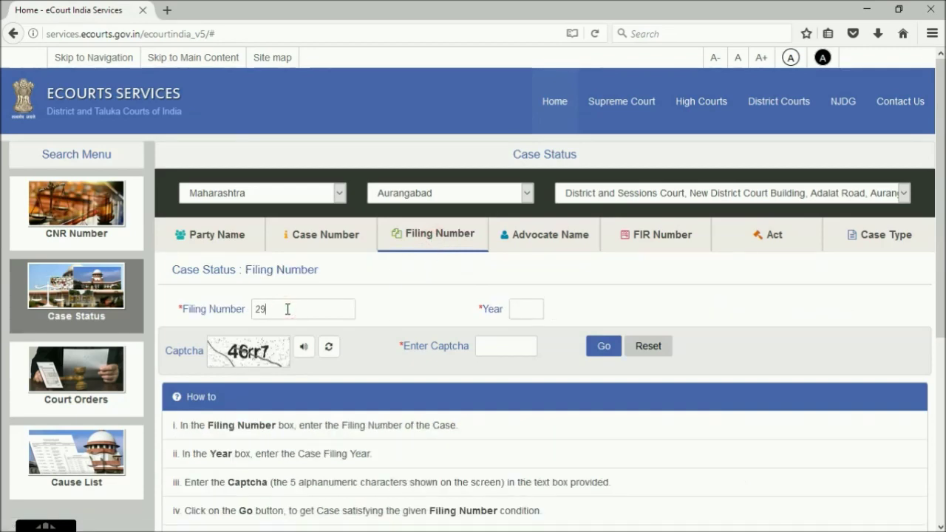
left_click(496, 341)
left_click(494, 343)
type("4")
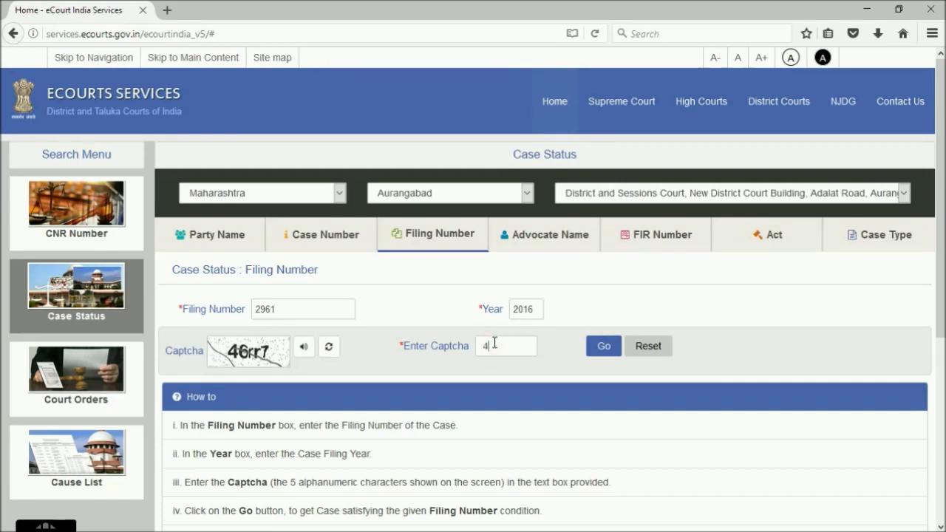
type("6rr7")
left_click(602, 344)
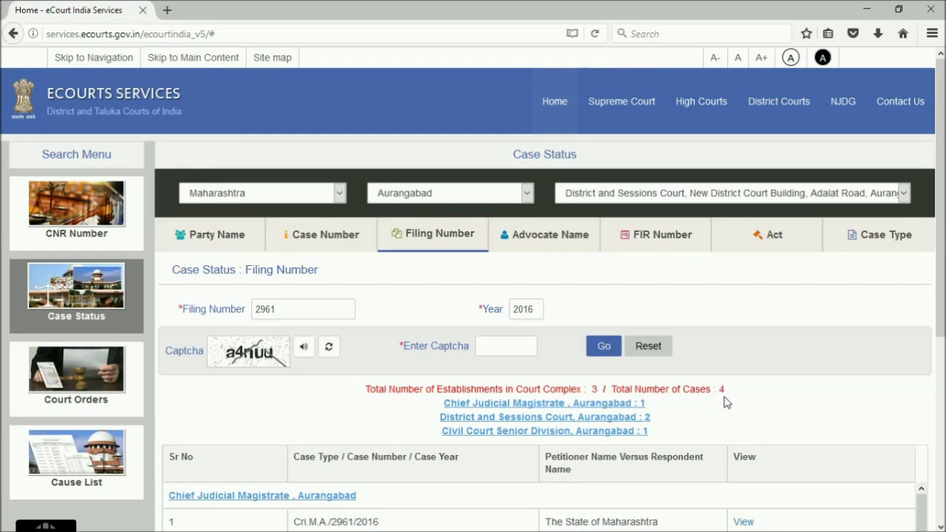
Scroll through the four matching cases in the results table
scroll(640, 408, "down", 3)
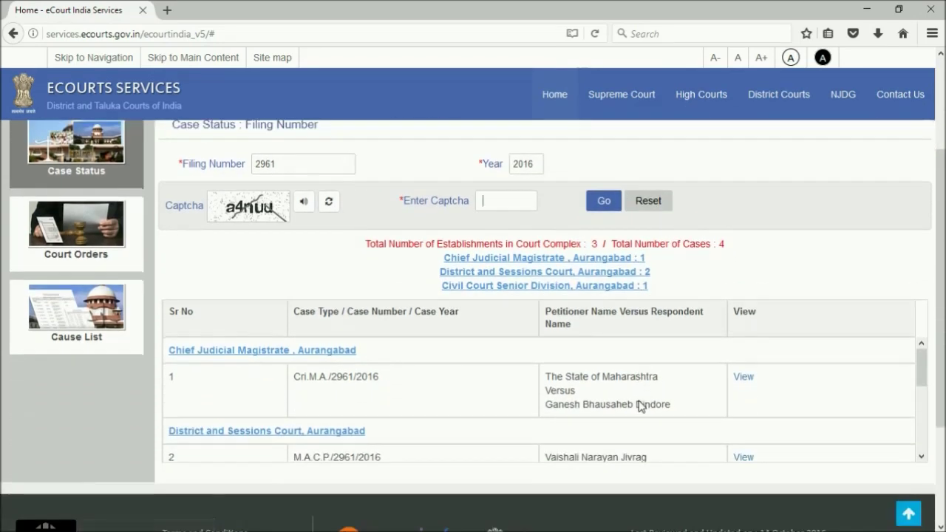
scroll(640, 407, "down", 3)
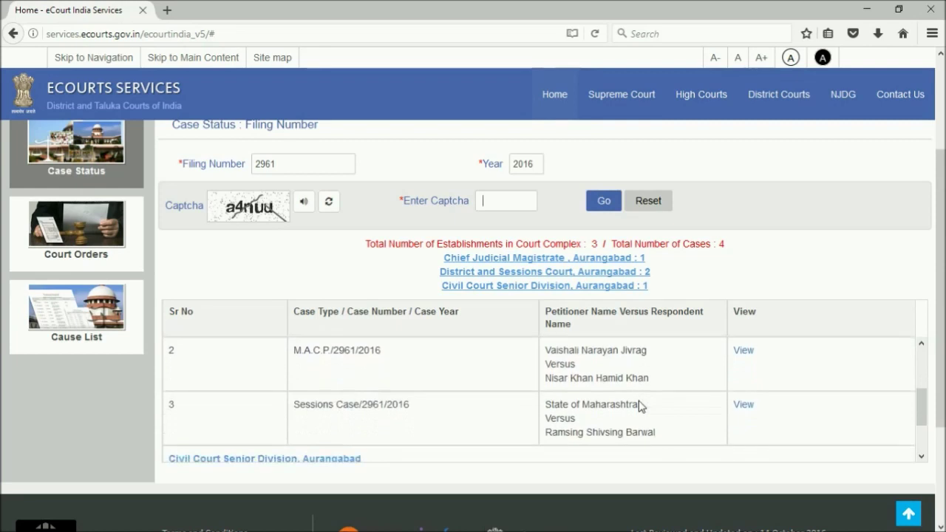
scroll(641, 406, "down", 2)
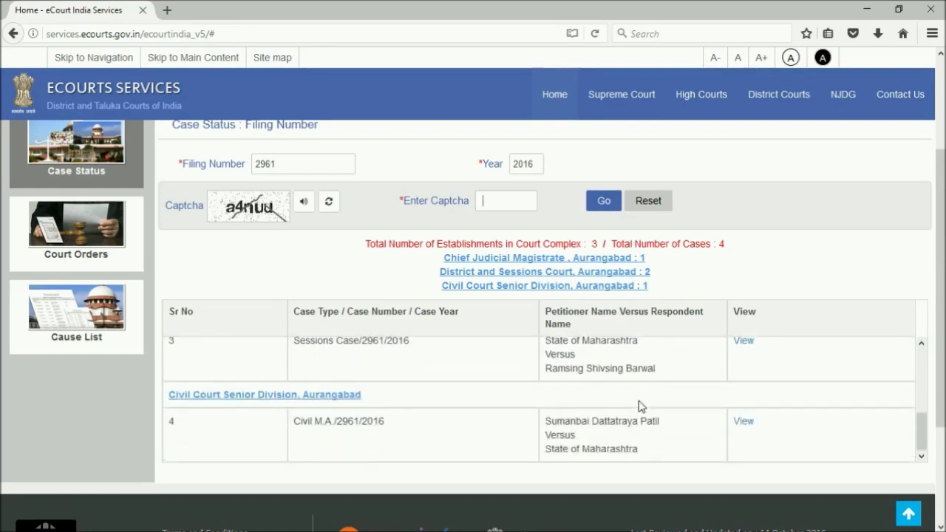
scroll(641, 407, "up", 5)
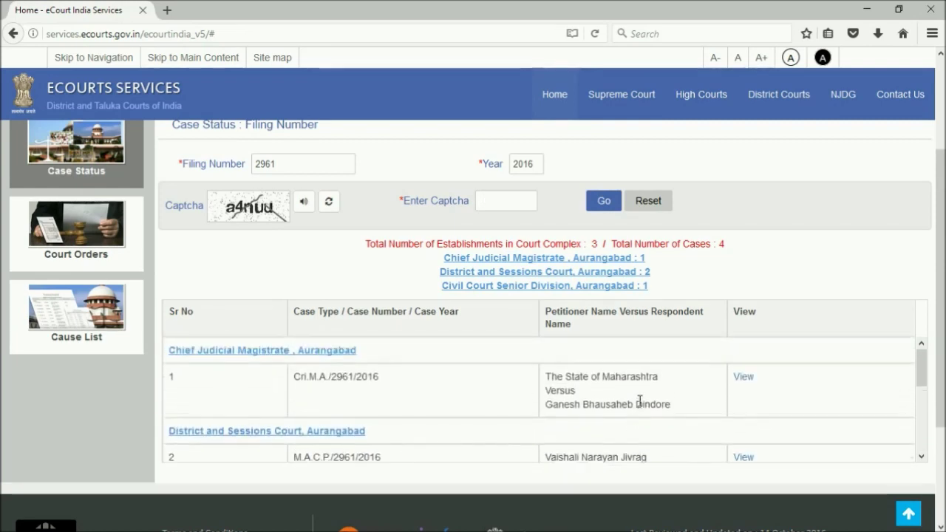
Open Cri.M.A./2961/2016's full details from row 1 and scroll through the case page
left_click(744, 378)
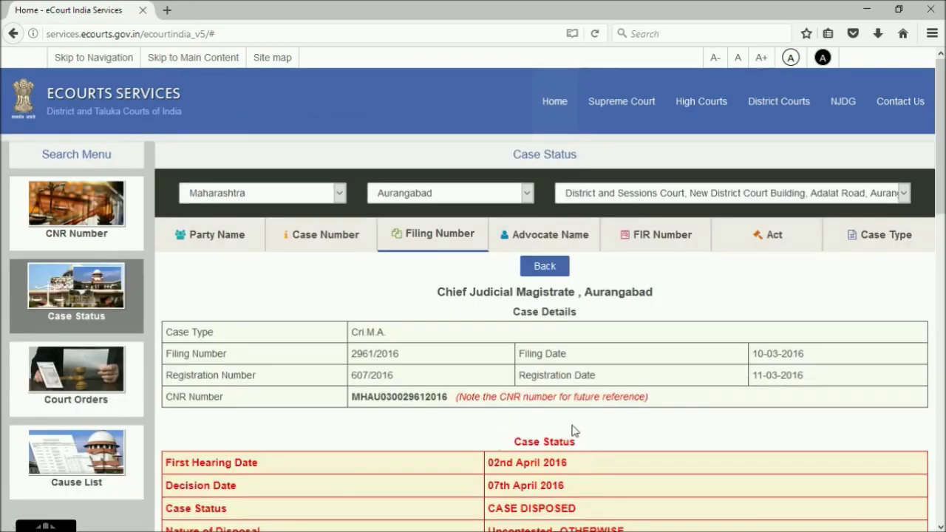
scroll(579, 471, "down", 3)
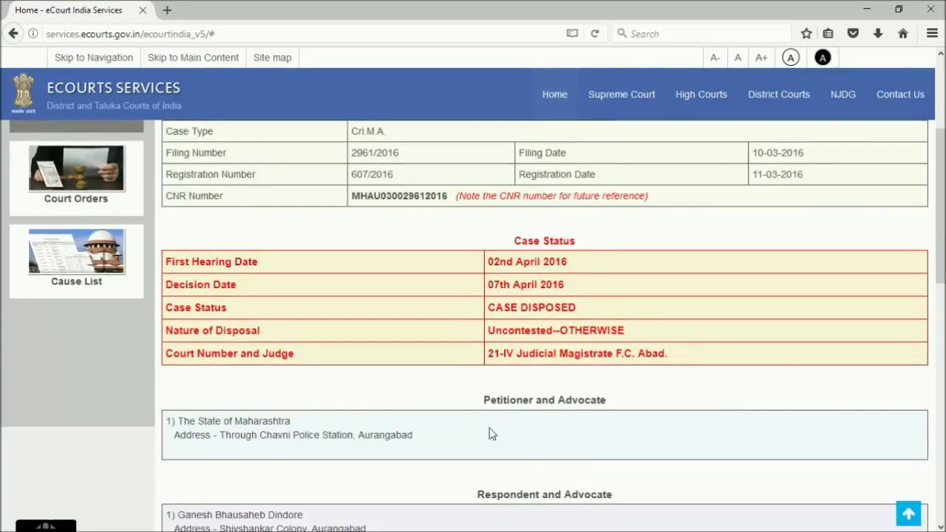
scroll(569, 449, "down", 2)
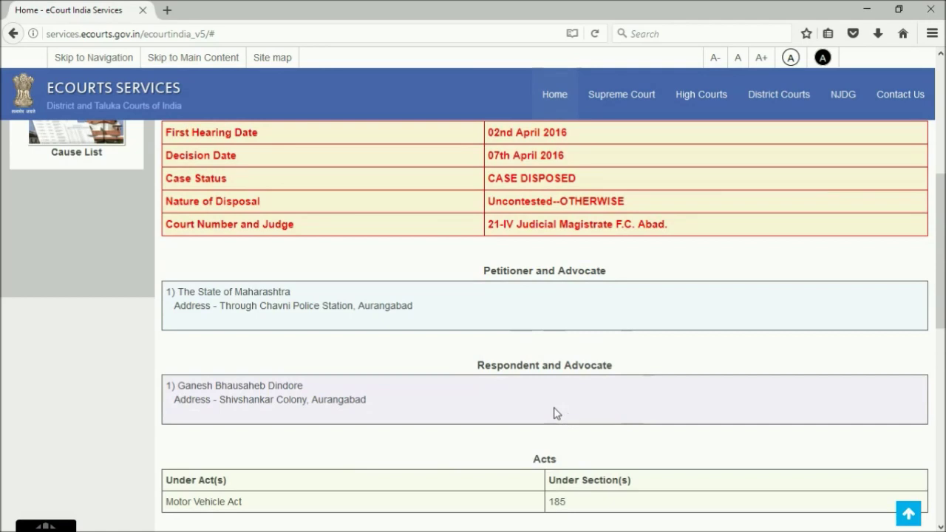
scroll(557, 414, "down", 2)
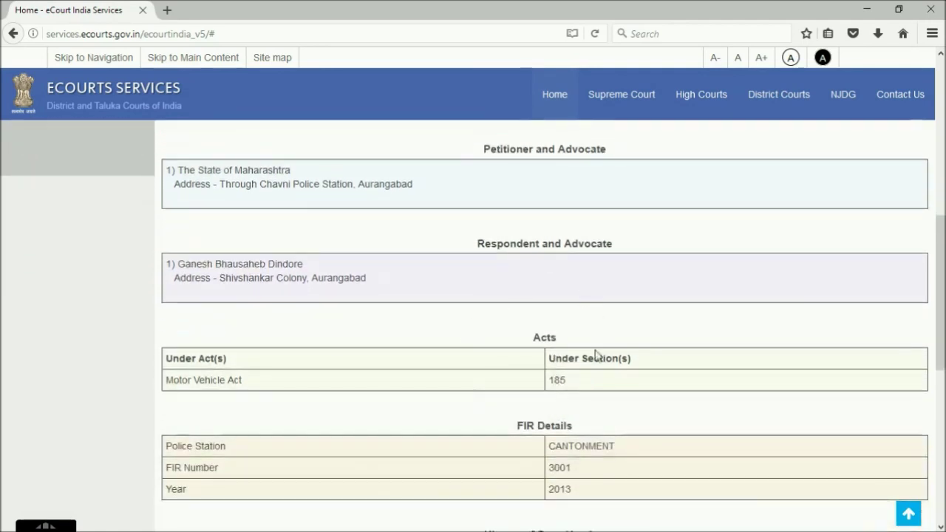
scroll(535, 386, "down", 1)
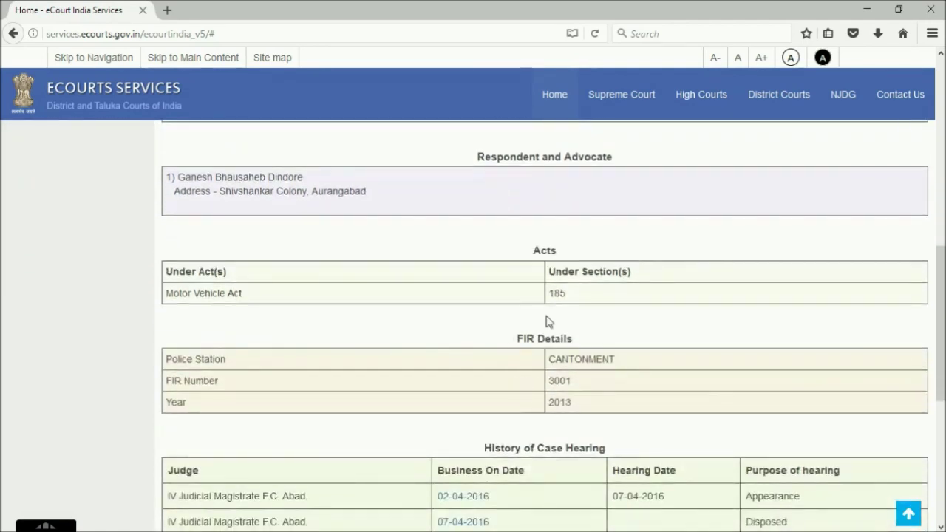
scroll(528, 362, "down", 2)
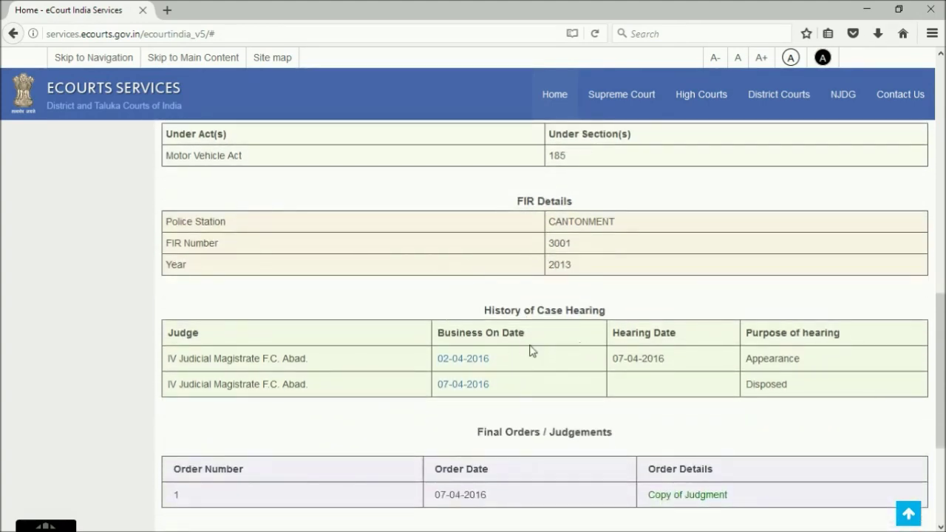
scroll(530, 351, "down", 2)
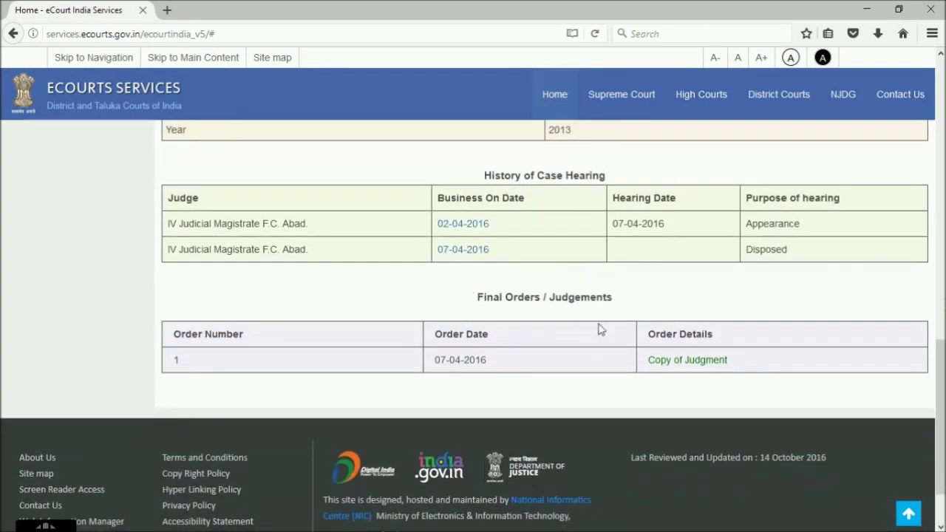
scroll(554, 329, "up", 7)
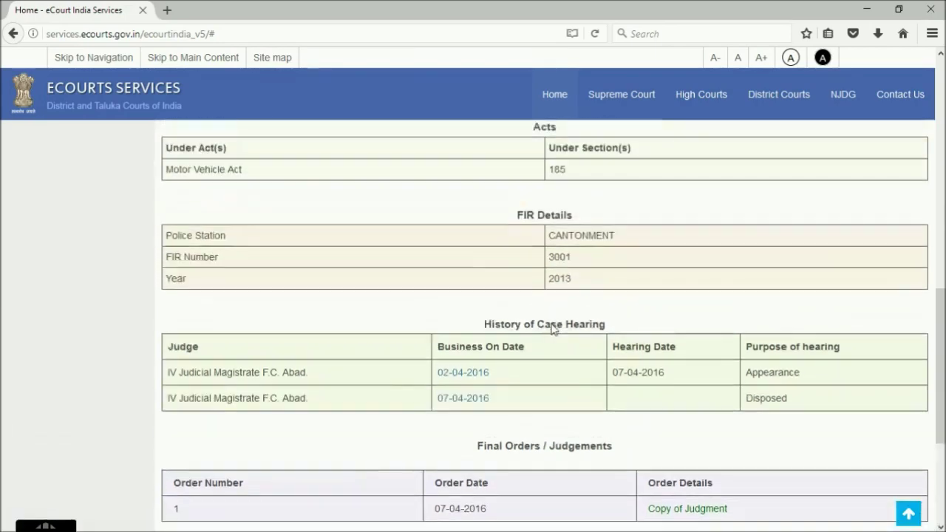
scroll(554, 329, "up", 5)
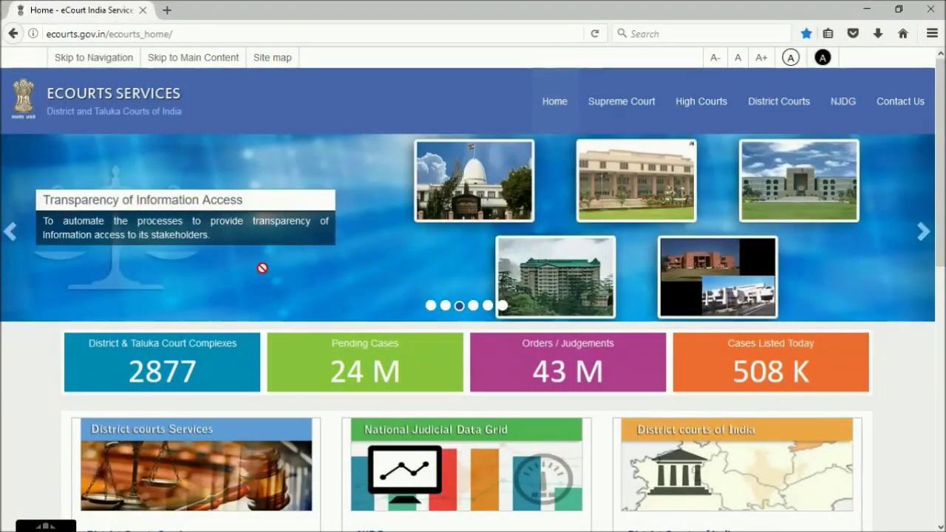
Open District Courts Case Status search and dismiss the missing-selection alert
scroll(263, 269, "down", 3)
left_click(217, 316)
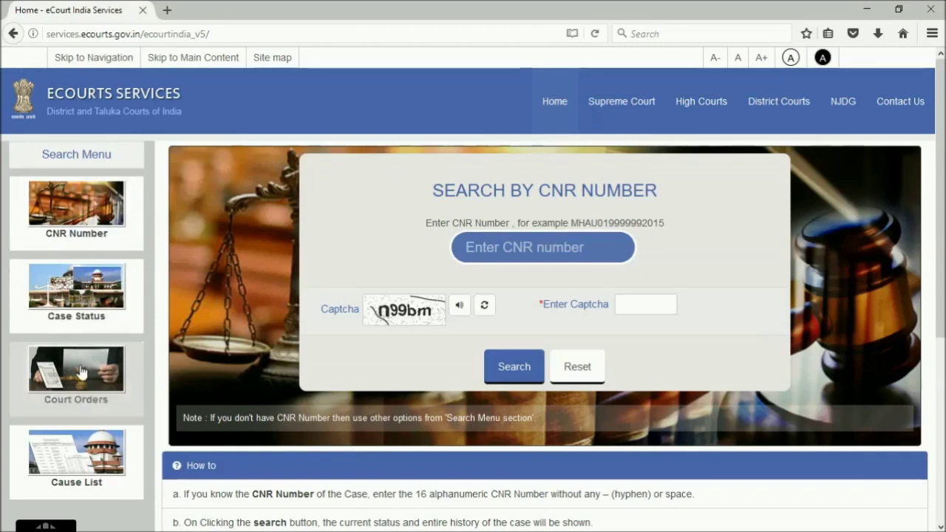
left_click(82, 298)
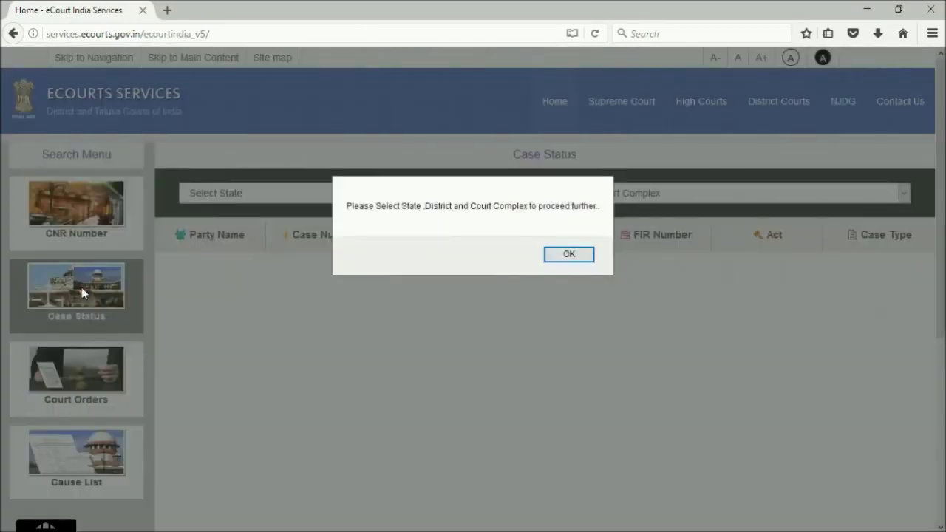
left_click(567, 255)
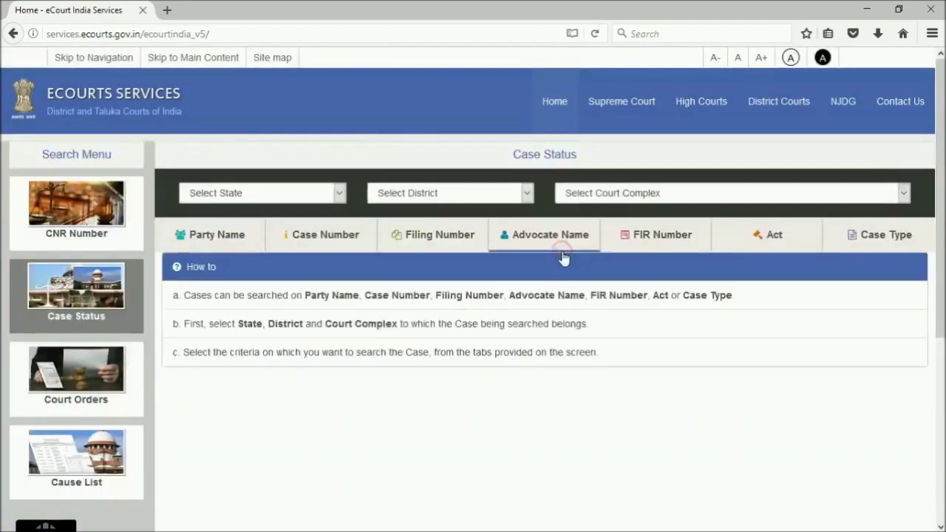
Pick Maharashtra, Aurangabad and the District and Sessions Court complex from the dropdowns
left_click(340, 194)
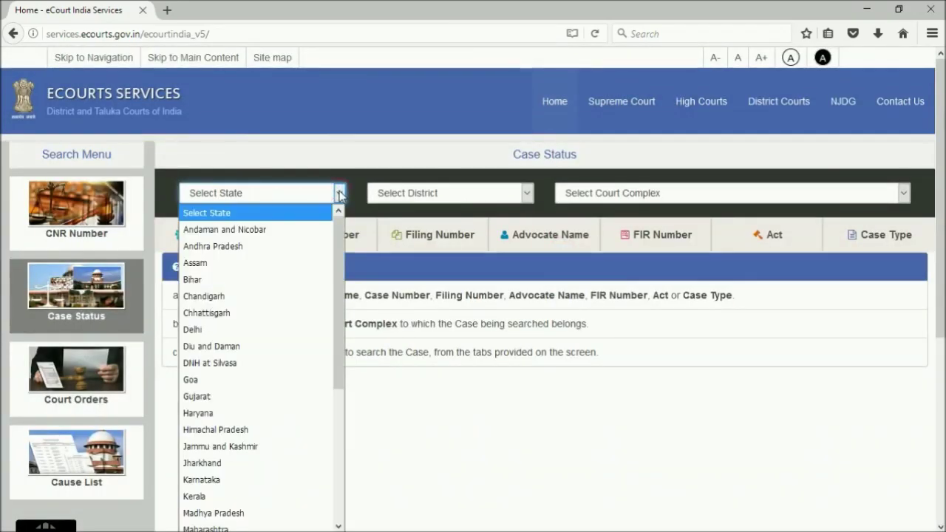
scroll(281, 332, "down", 2)
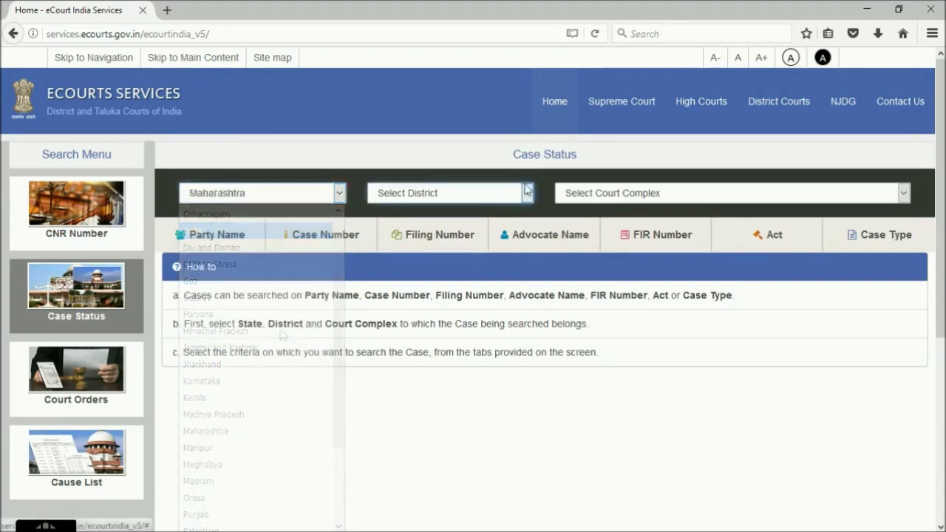
left_click(527, 192)
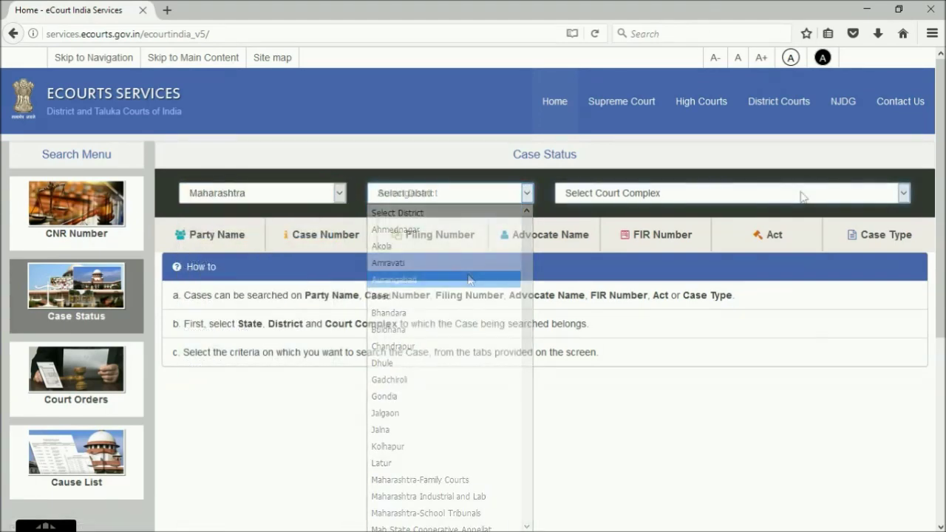
left_click(803, 194)
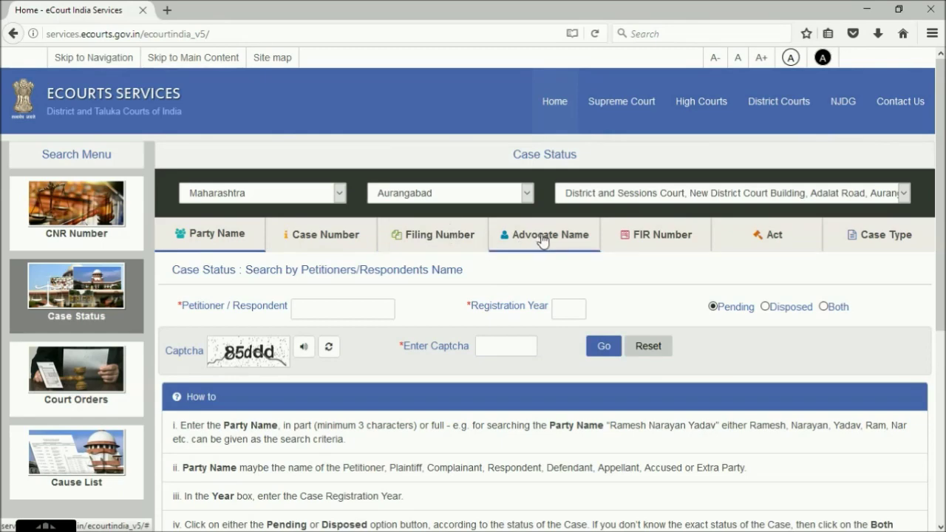
Search FIR number 32 of 2016 at police station CIDCO 6 with the captcha
left_click(662, 241)
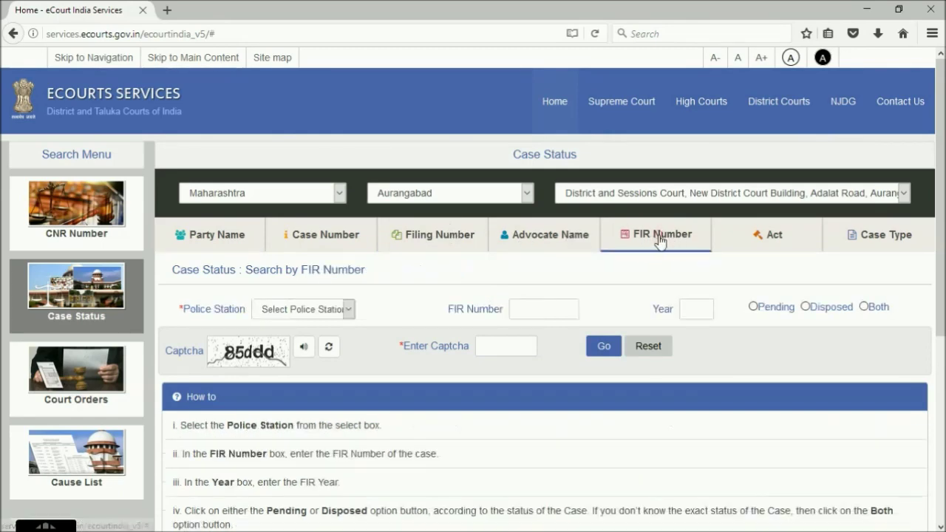
left_click(350, 311)
left_click(281, 206)
left_click(546, 309)
type("32")
left_click(696, 311)
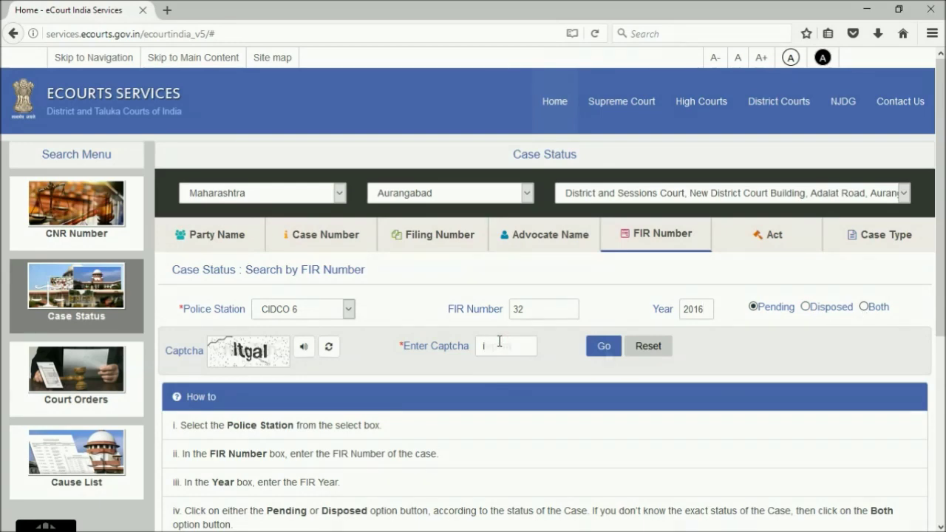
type("fwp7m")
left_click(604, 346)
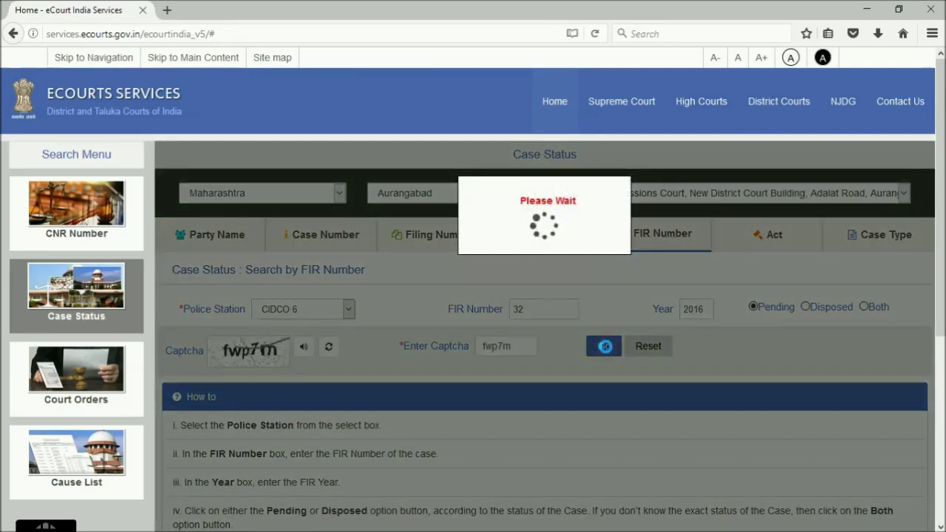